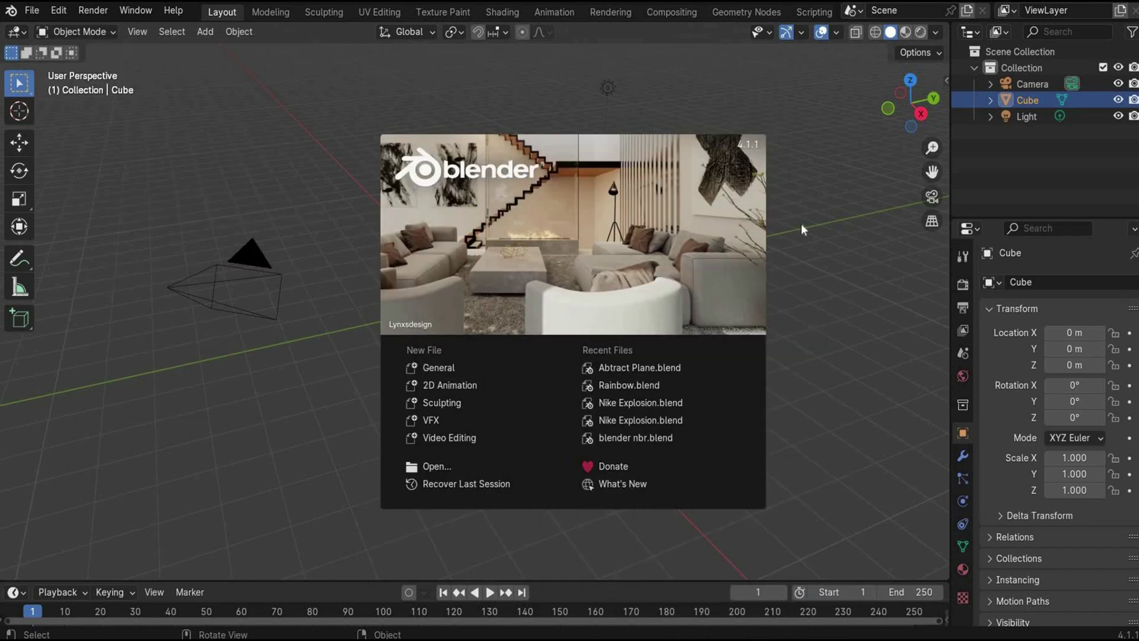
Delete the default light, cube and camera to leave the scene empty.
{"action": "left_click", "coordinate": [1020, 120]}
{"action": "left_click", "coordinate": [1020, 120]}
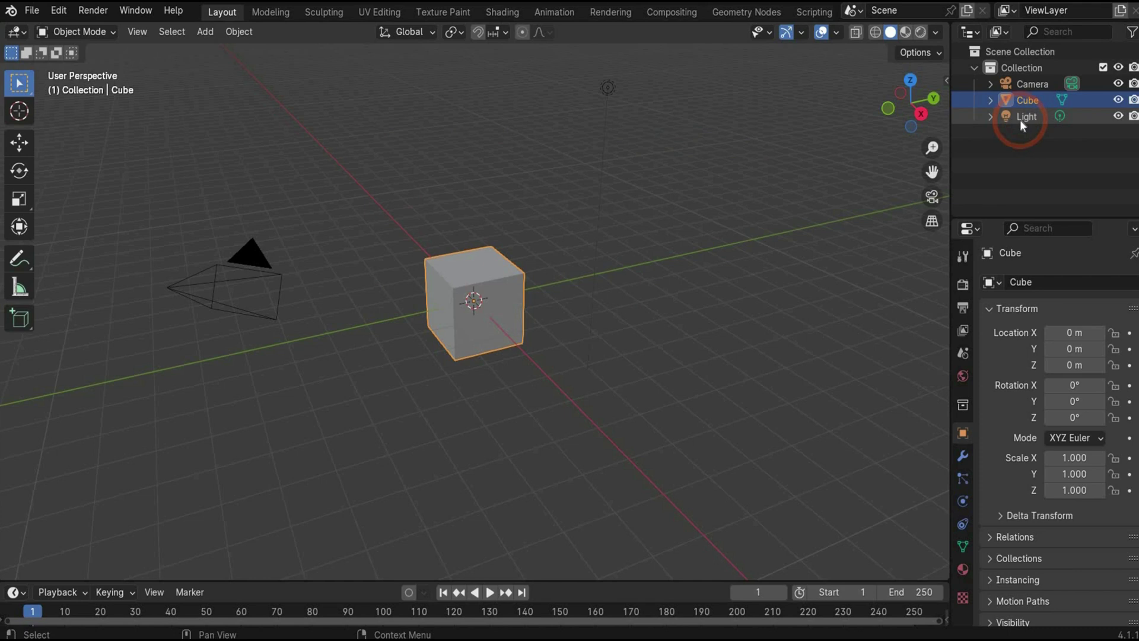
{"action": "key", "text": "x"}
{"action": "left_click", "coordinate": [1023, 100]}
{"action": "key", "text": "x"}
{"action": "left_click", "coordinate": [1029, 89]}
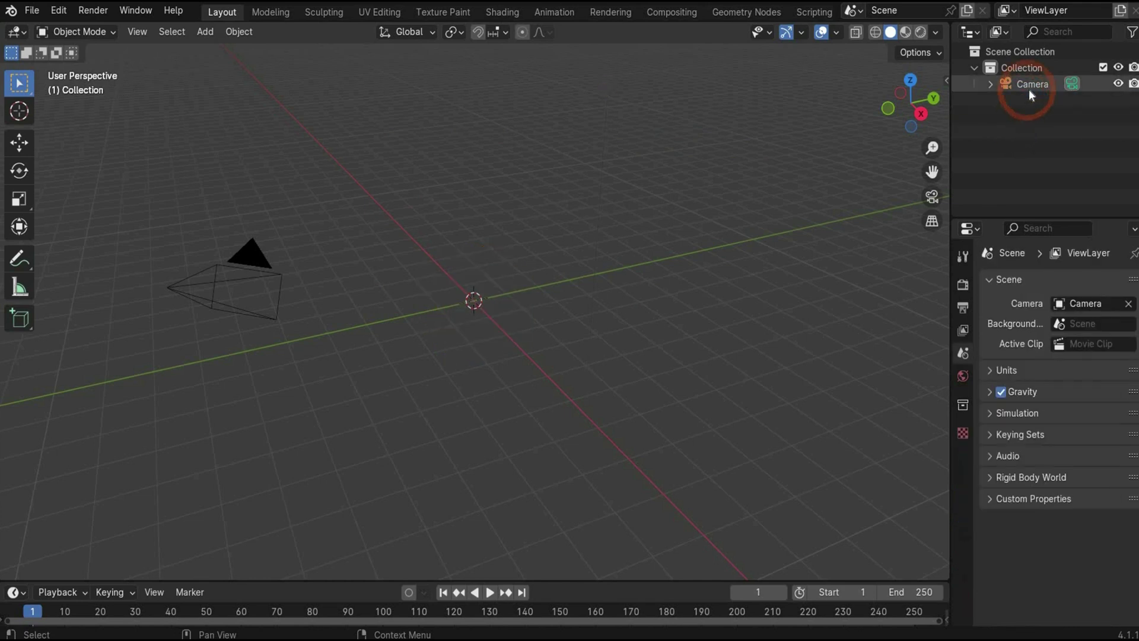
{"action": "key", "text": "x"}
{"action": "left_click", "coordinate": [349, 250]}
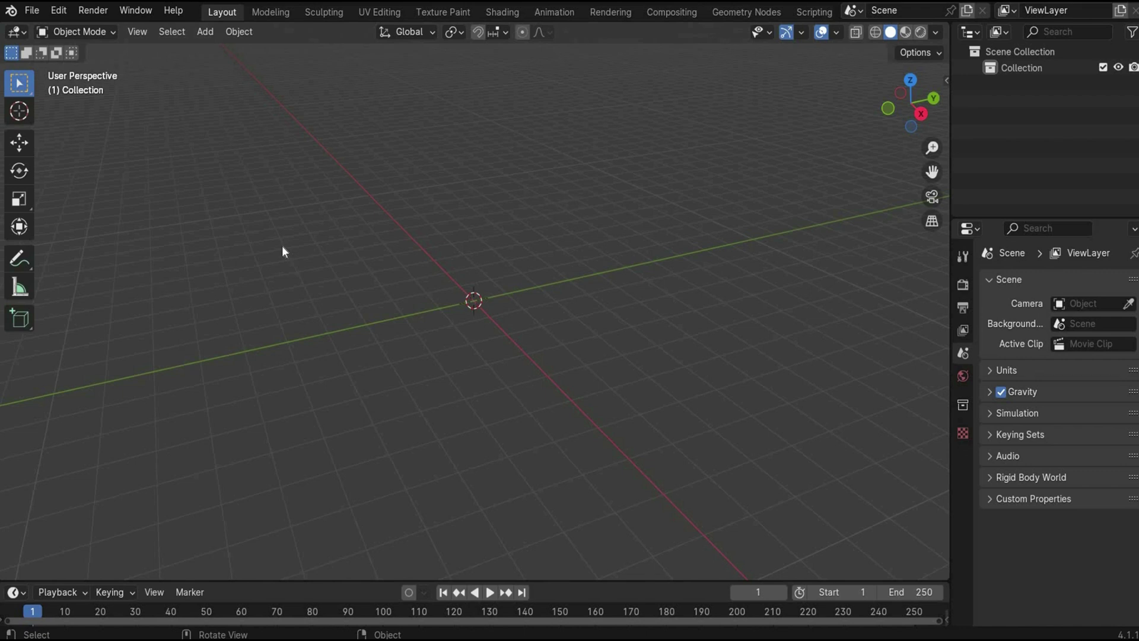
Add a mesh plane to the empty scene.
{"action": "key", "text": "alt+Tab"}
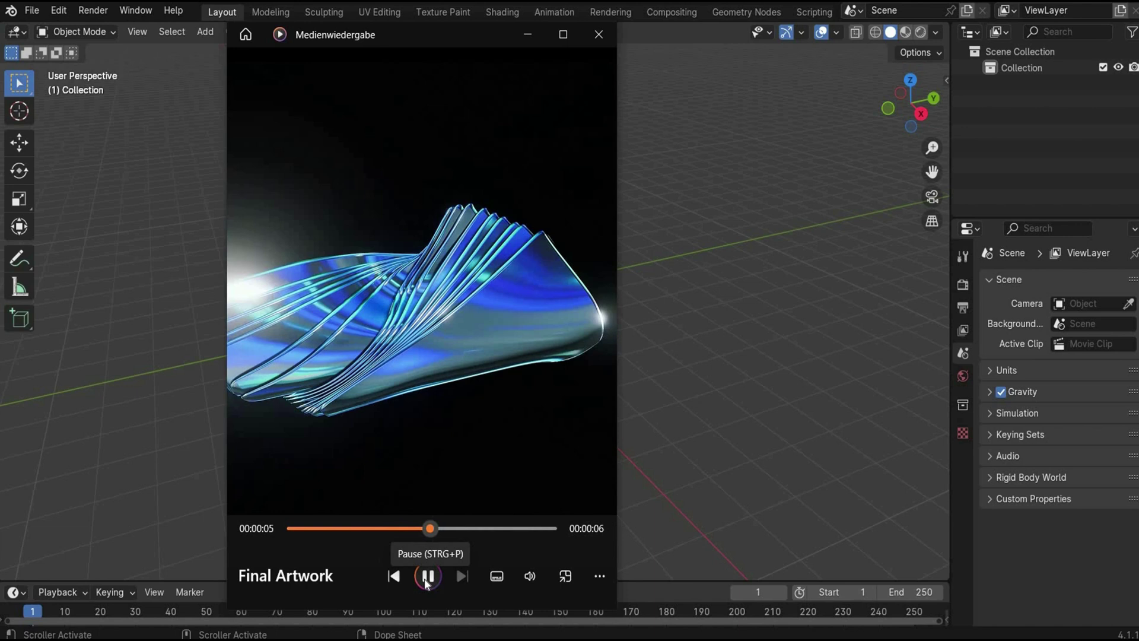
{"action": "left_click", "coordinate": [211, 37]}
{"action": "left_click", "coordinate": [206, 32]}
{"action": "mouse_move", "coordinate": [241, 50]}
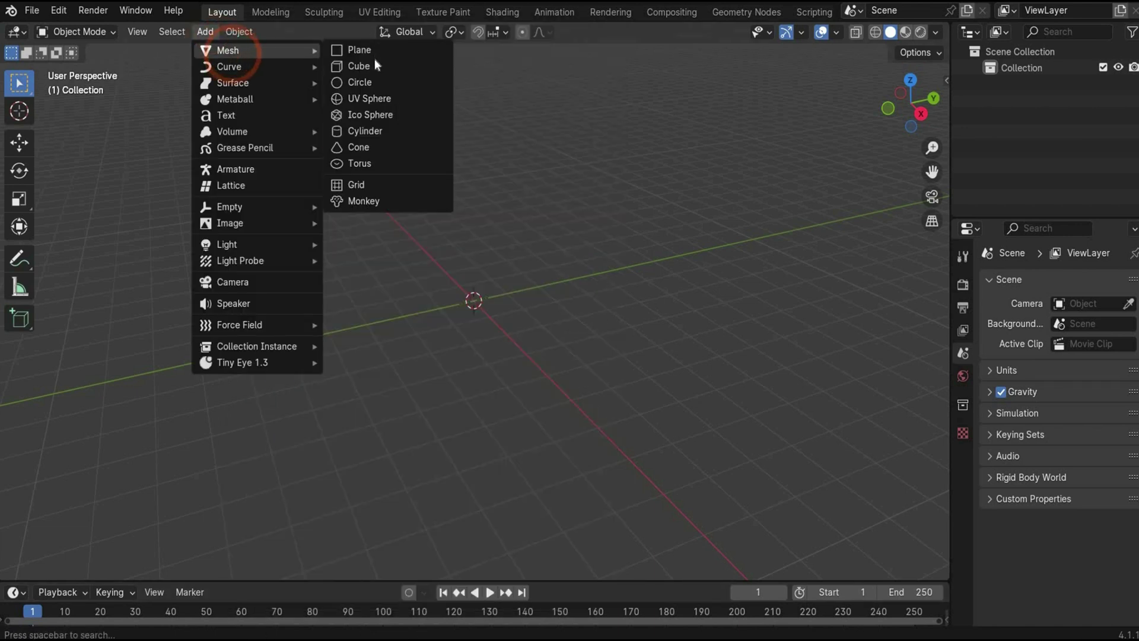
{"action": "left_click", "coordinate": [363, 50]}
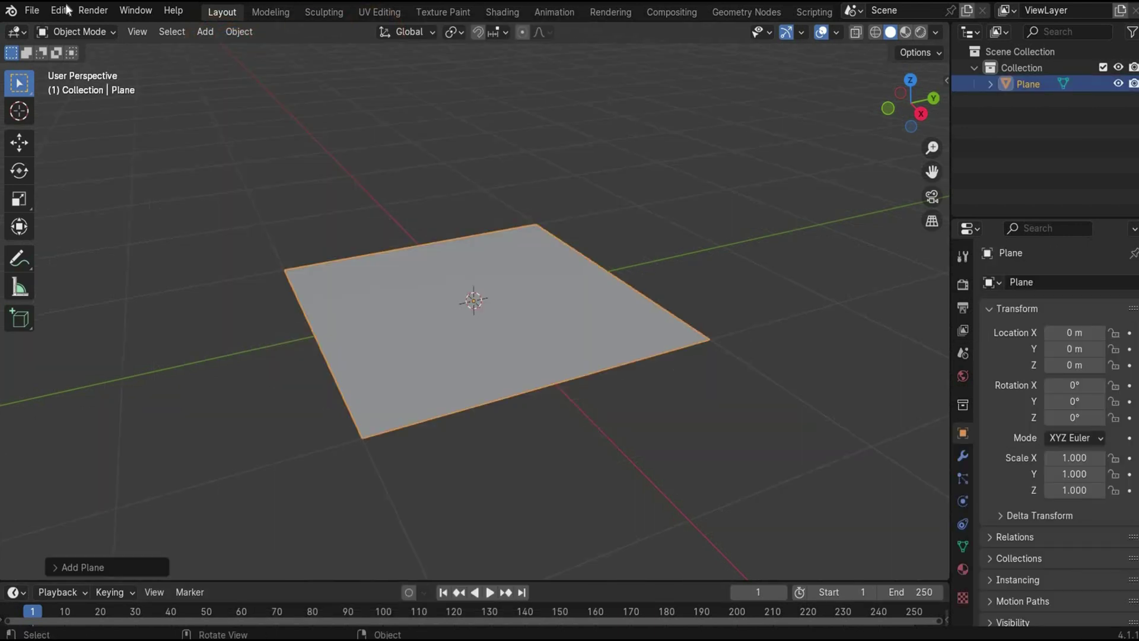
Subdivide the plane in Edit Mode with 10 cuts and return to Object Mode.
{"action": "left_click", "coordinate": [95, 35]}
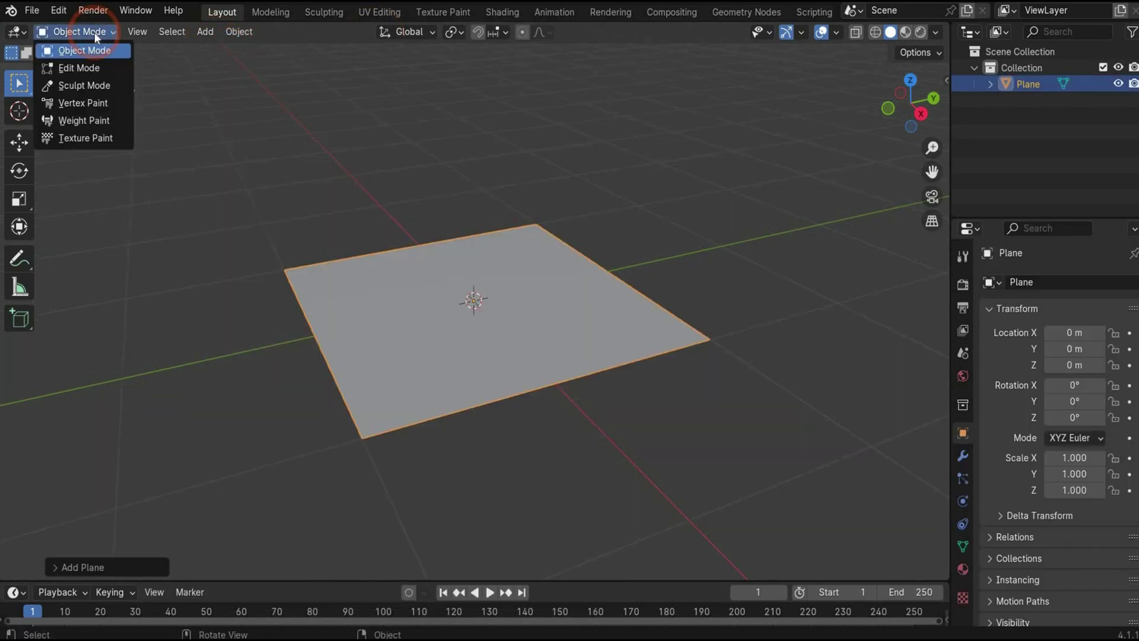
{"action": "left_click", "coordinate": [91, 67]}
{"action": "right_click", "coordinate": [426, 305]}
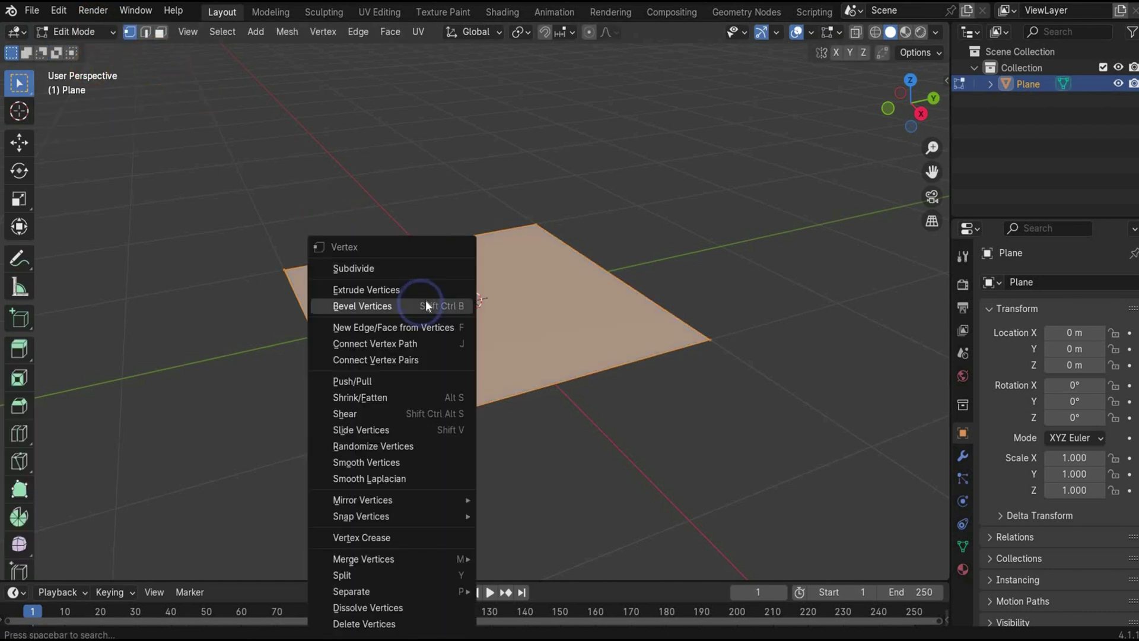
{"action": "left_click", "coordinate": [420, 269]}
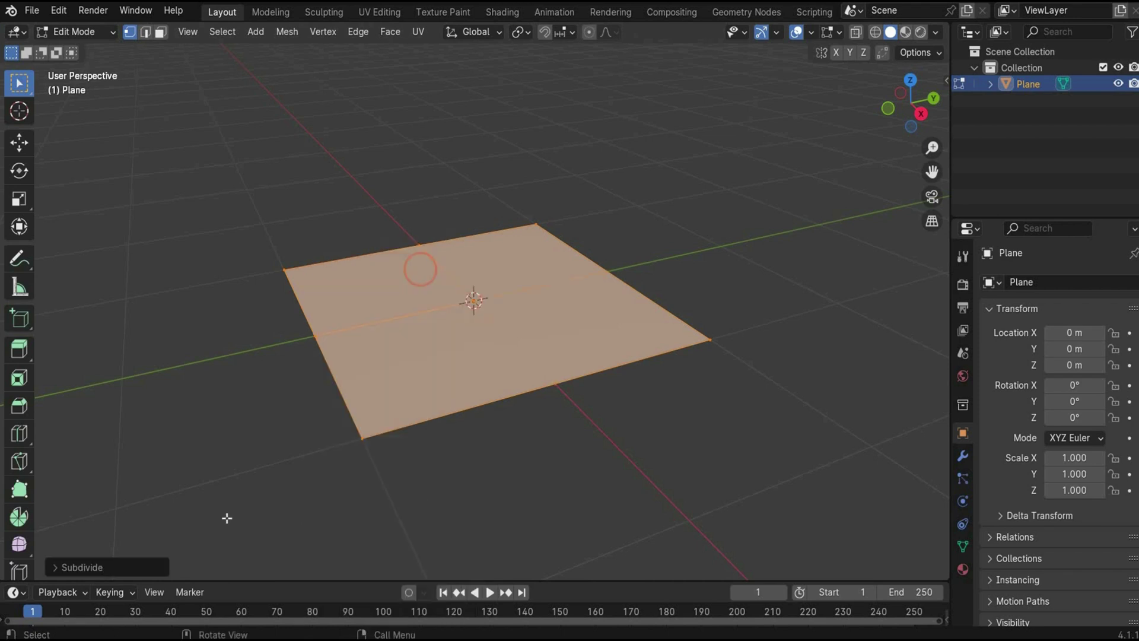
{"action": "left_click", "coordinate": [58, 567]}
{"action": "left_click_drag", "start_coordinate": [196, 456], "coordinate": [966, 445]}
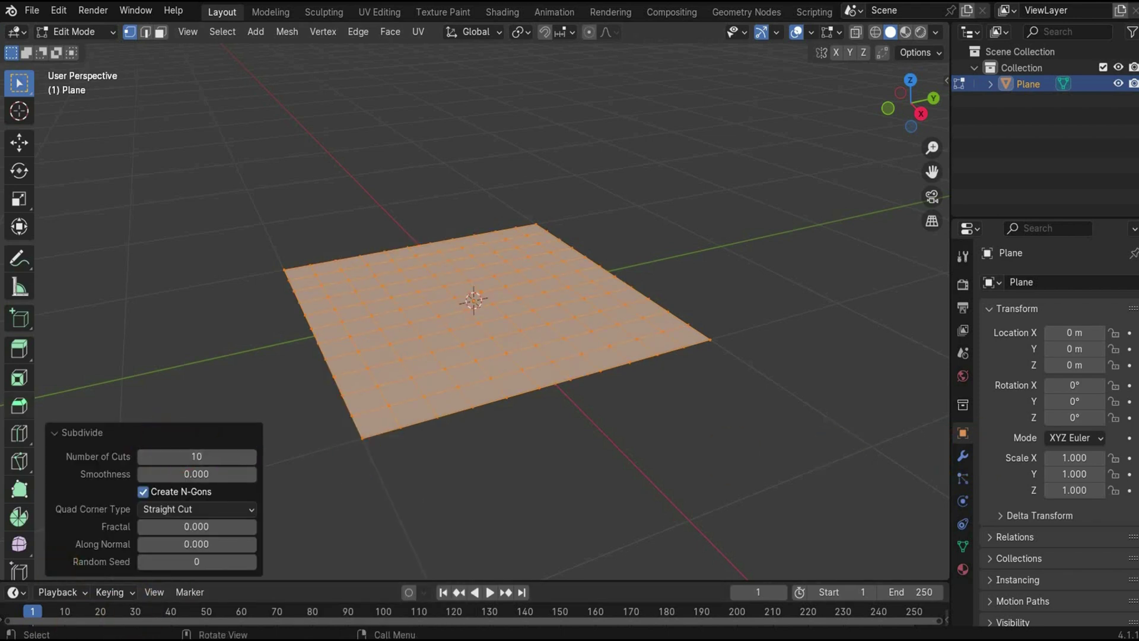
{"action": "left_click", "coordinate": [74, 31]}
{"action": "left_click", "coordinate": [99, 52]}
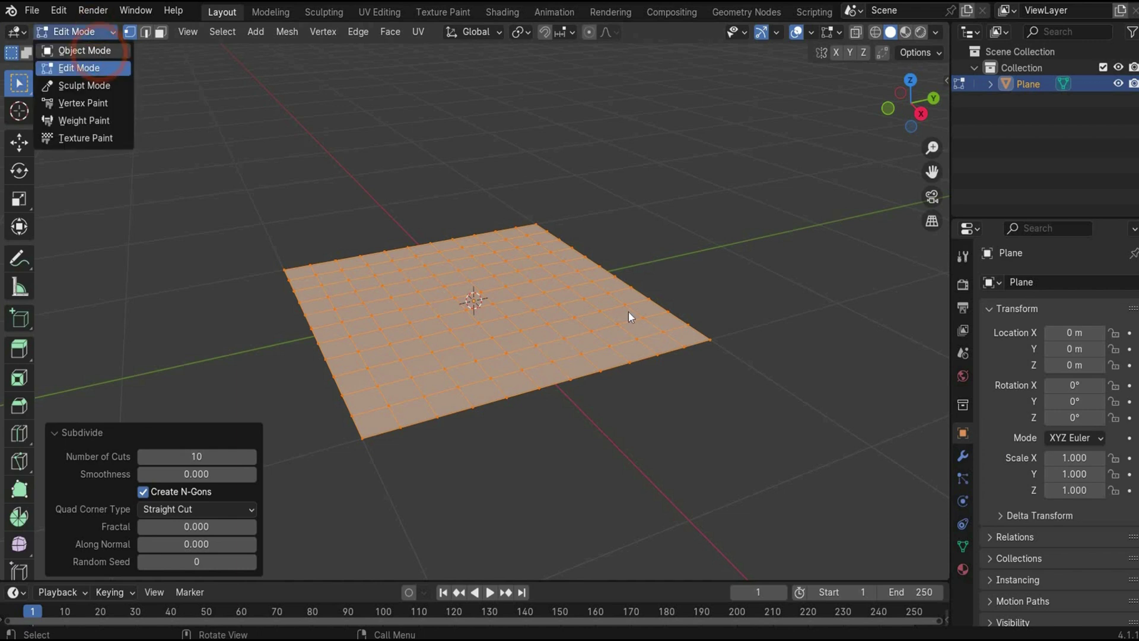
Add a Plain Axes empty at the world origin.
{"action": "left_click_drag", "start_coordinate": [910, 98], "coordinate": [878, 110]}
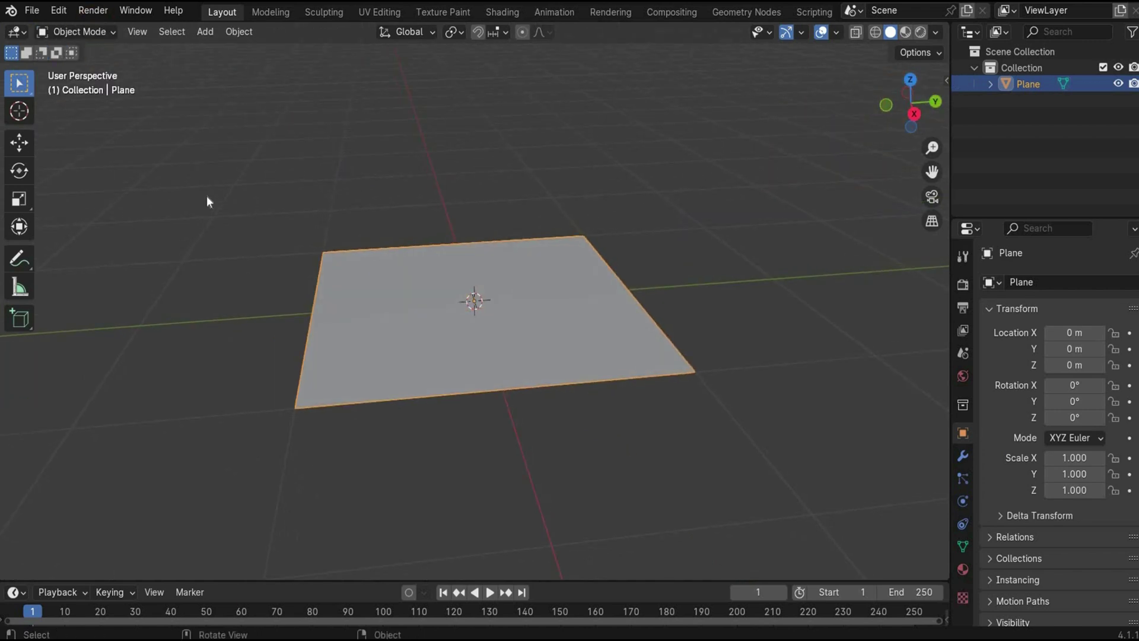
{"action": "left_click_drag", "start_coordinate": [932, 171], "coordinate": [850, 212]}
{"action": "left_click", "coordinate": [203, 33]}
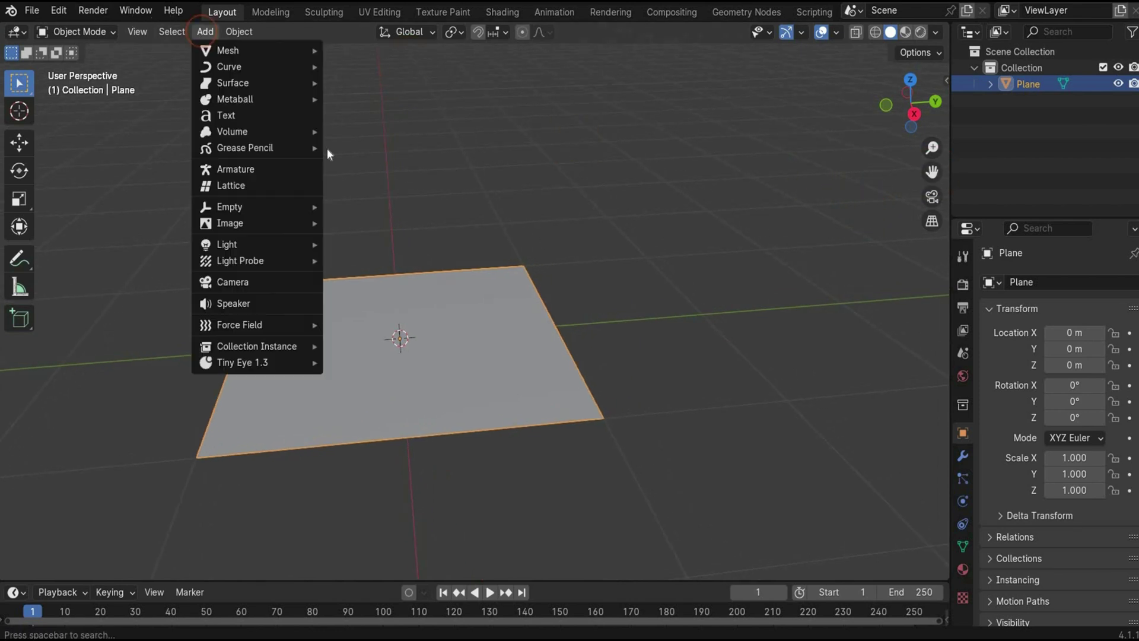
{"action": "mouse_move", "coordinate": [287, 207]}
{"action": "left_click", "coordinate": [366, 206]}
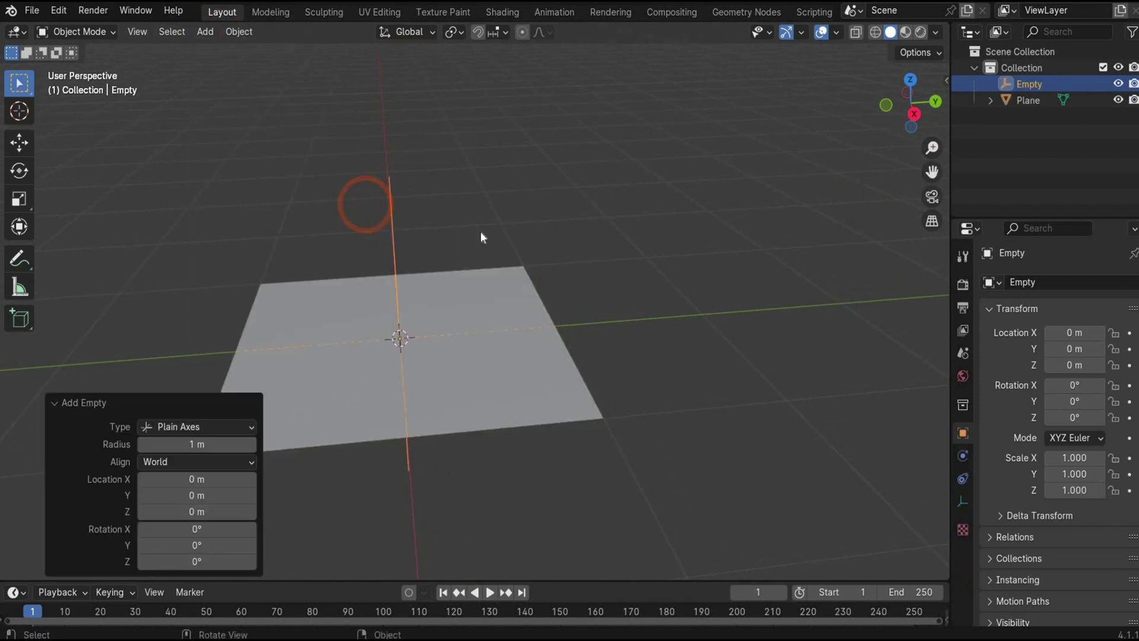
Add an Array modifier to the plane.
{"action": "left_click", "coordinate": [1028, 101]}
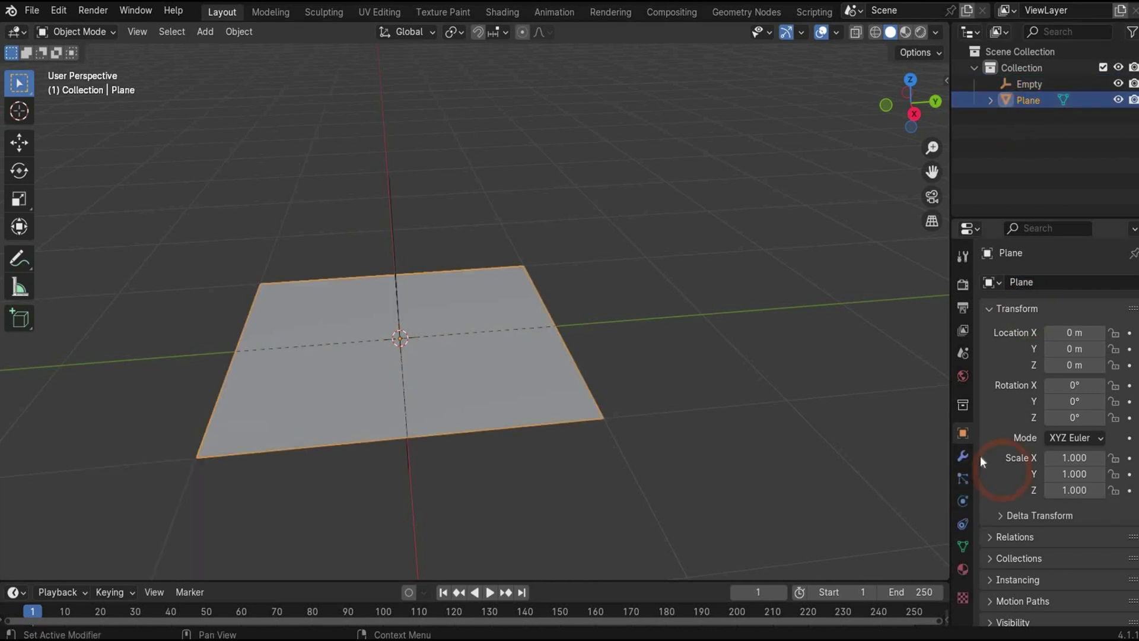
{"action": "left_click", "coordinate": [964, 457]}
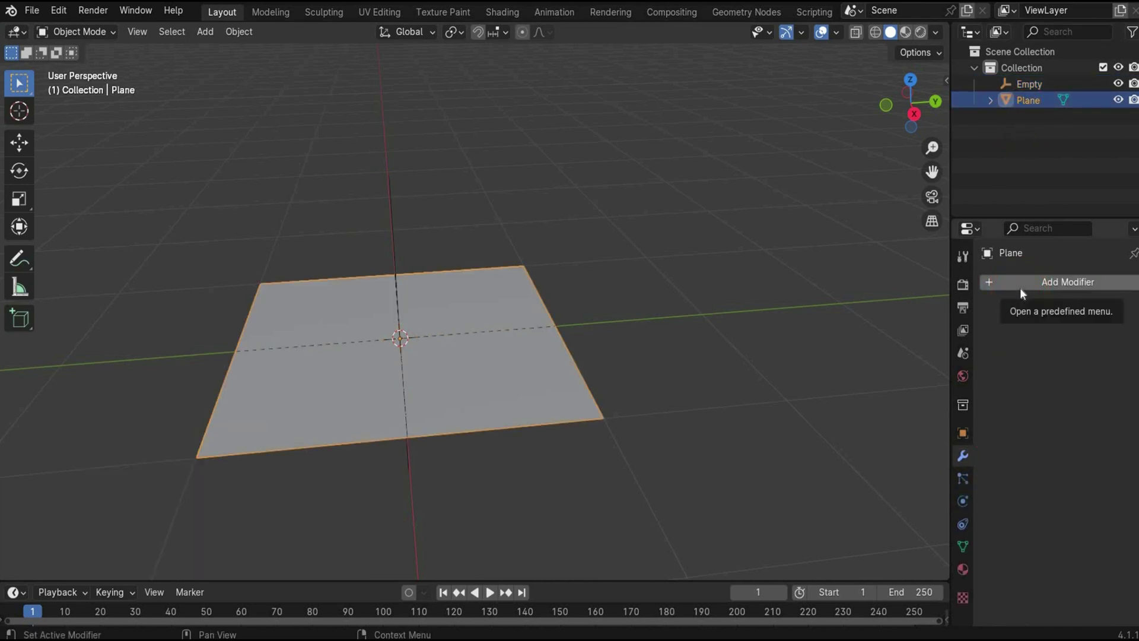
{"action": "left_click", "coordinate": [1020, 288]}
{"action": "left_click", "coordinate": [1007, 346]}
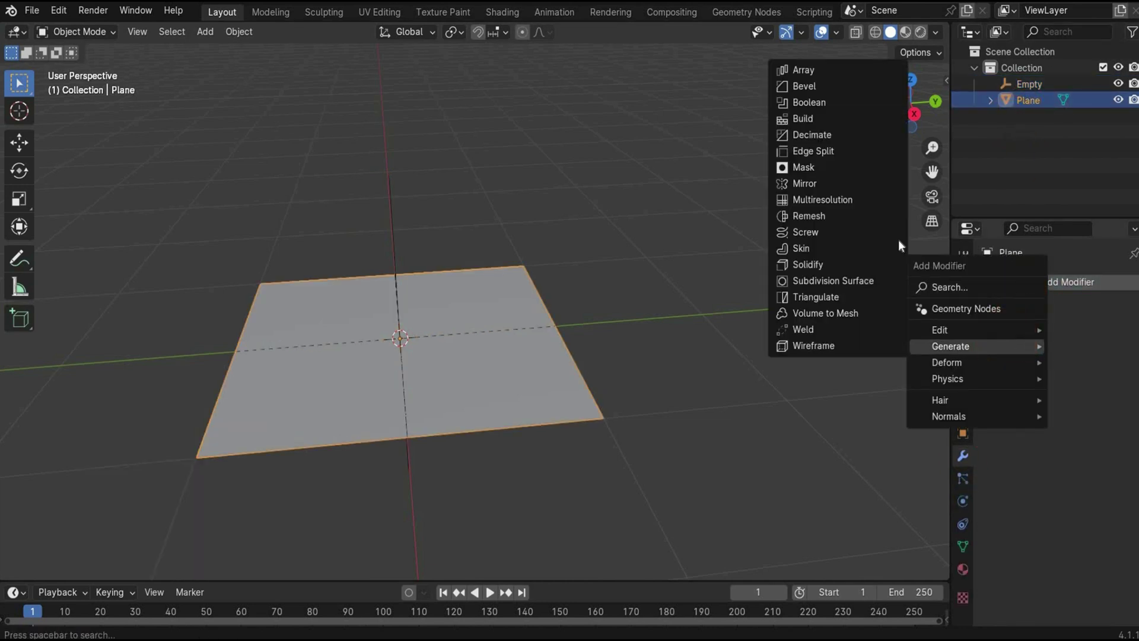
{"action": "left_click", "coordinate": [839, 71]}
Enable the array's Object Offset with the Empty as its object, and disable Relative Offset.
{"action": "left_click", "coordinate": [406, 378]}
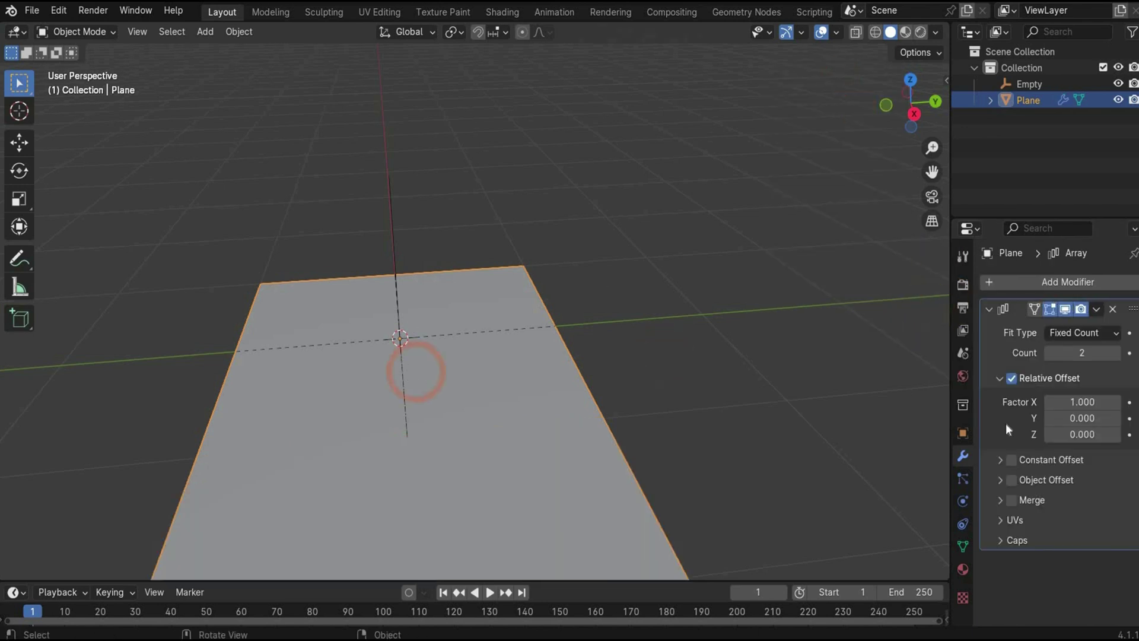
{"action": "left_click", "coordinate": [1000, 479]}
{"action": "left_click", "coordinate": [1113, 504]}
{"action": "left_click_drag", "start_coordinate": [1033, 177], "coordinate": [1036, 68]}
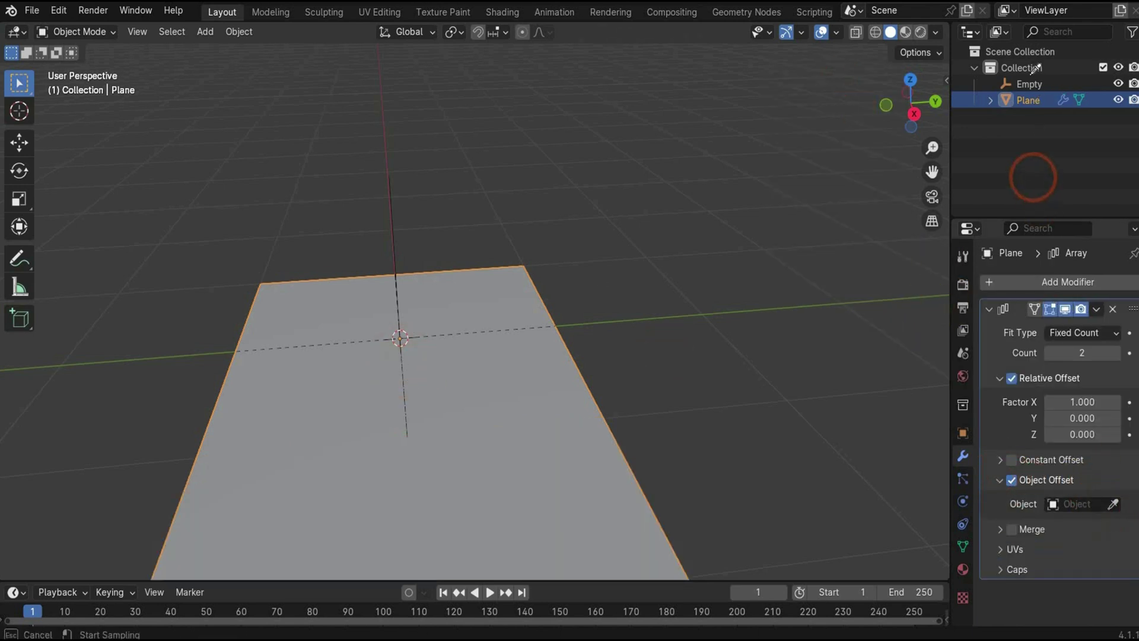
{"action": "left_click", "coordinate": [1028, 84]}
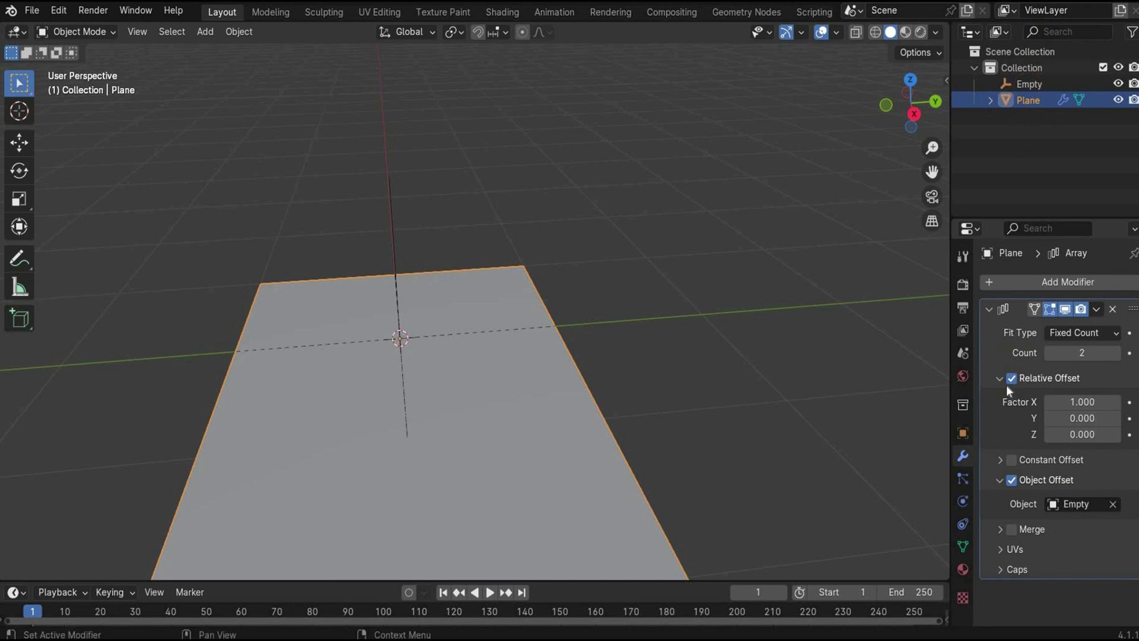
{"action": "left_click", "coordinate": [1009, 378]}
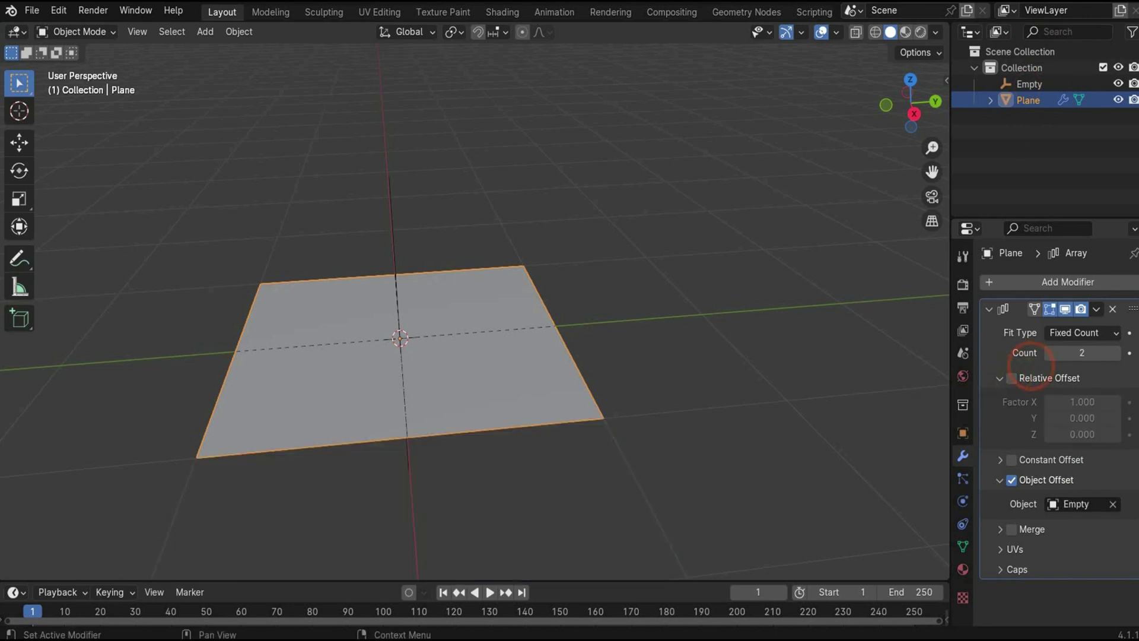
Set the array count to 16.
{"action": "left_click", "coordinate": [1080, 353]}
{"action": "type", "text": "1"}
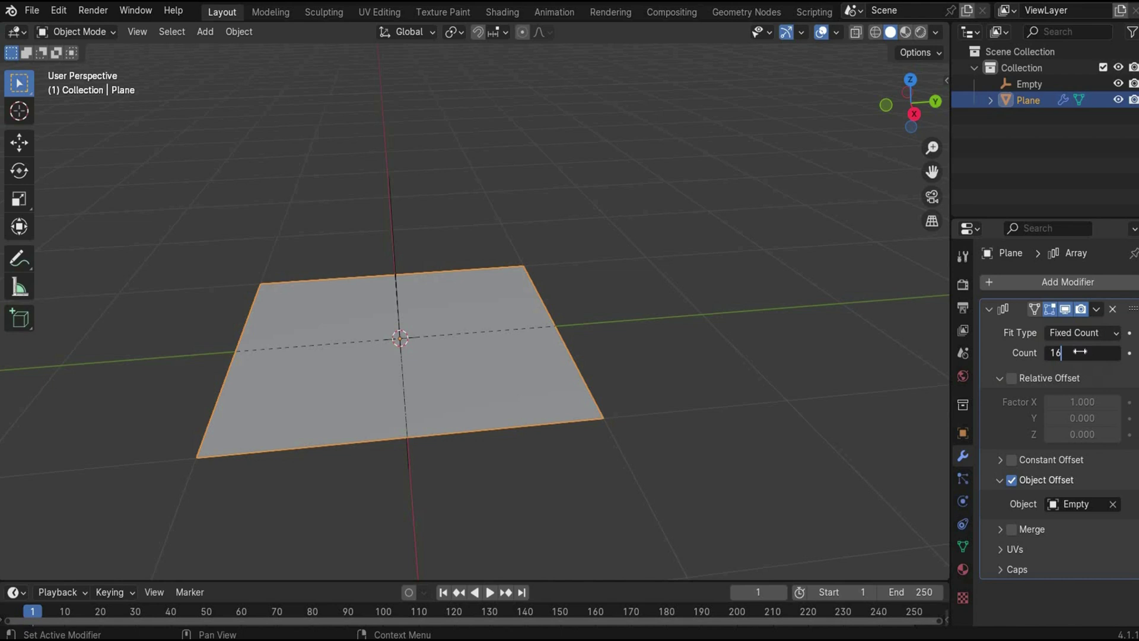
{"action": "type", "text": "6"}
{"action": "key", "text": "Return"}
Move the Empty up along Z to about 0.015 m to spread the arrayed planes into a stack.
{"action": "left_click", "coordinate": [180, 276]}
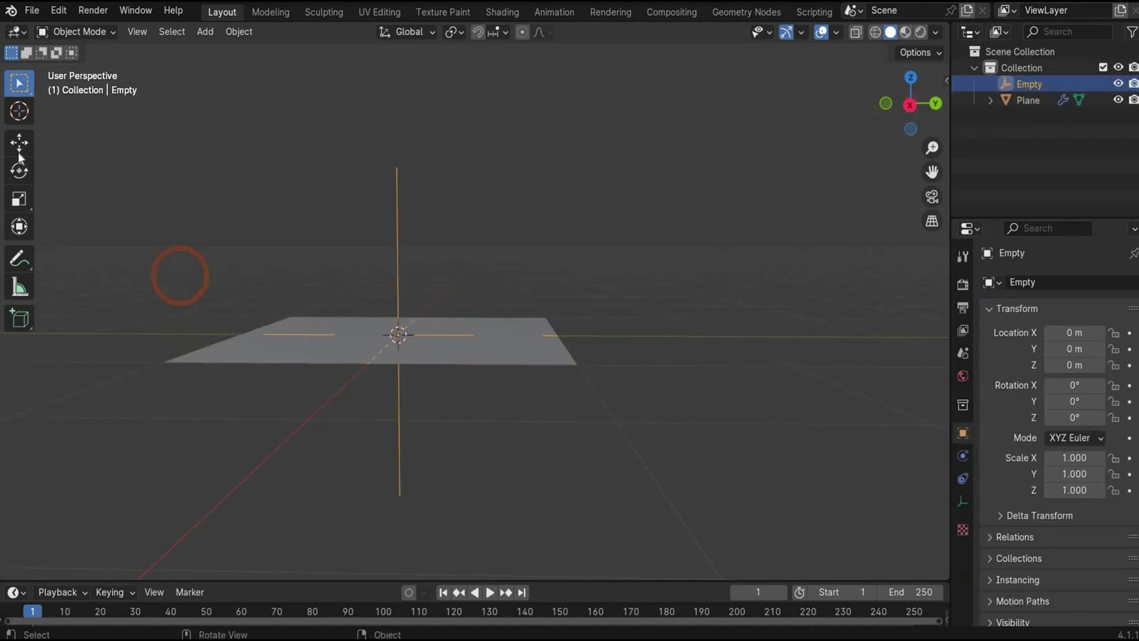
{"action": "left_click", "coordinate": [19, 142]}
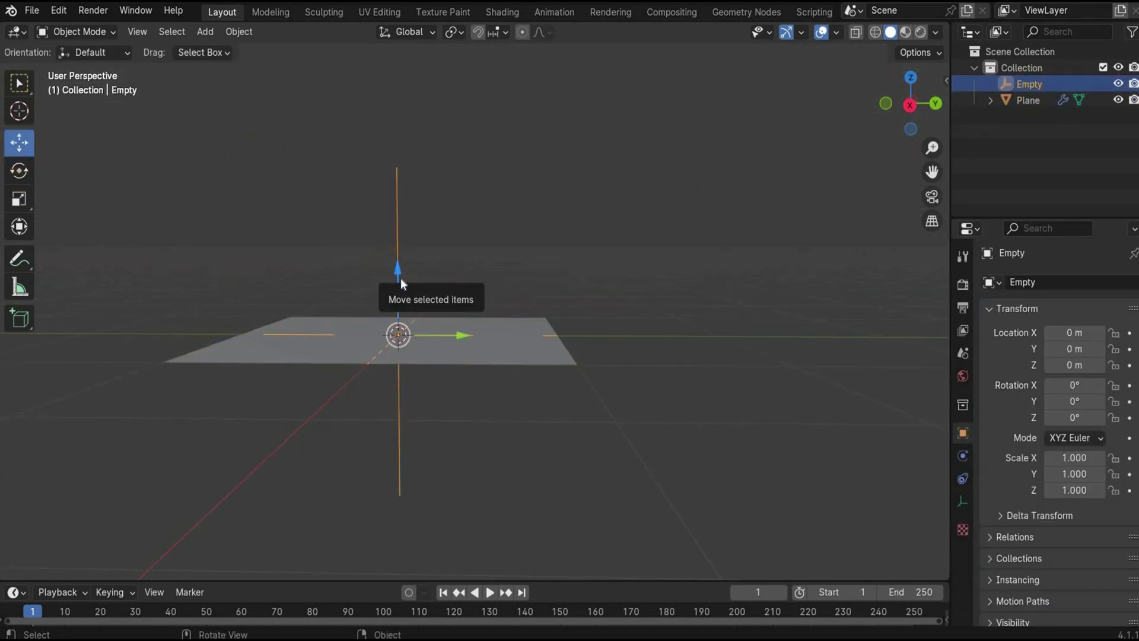
{"action": "left_click_drag", "start_coordinate": [404, 278], "coordinate": [408, 275]}
{"action": "scroll", "coordinate": [407, 275], "scroll_direction": "up", "scroll_amount": 4}
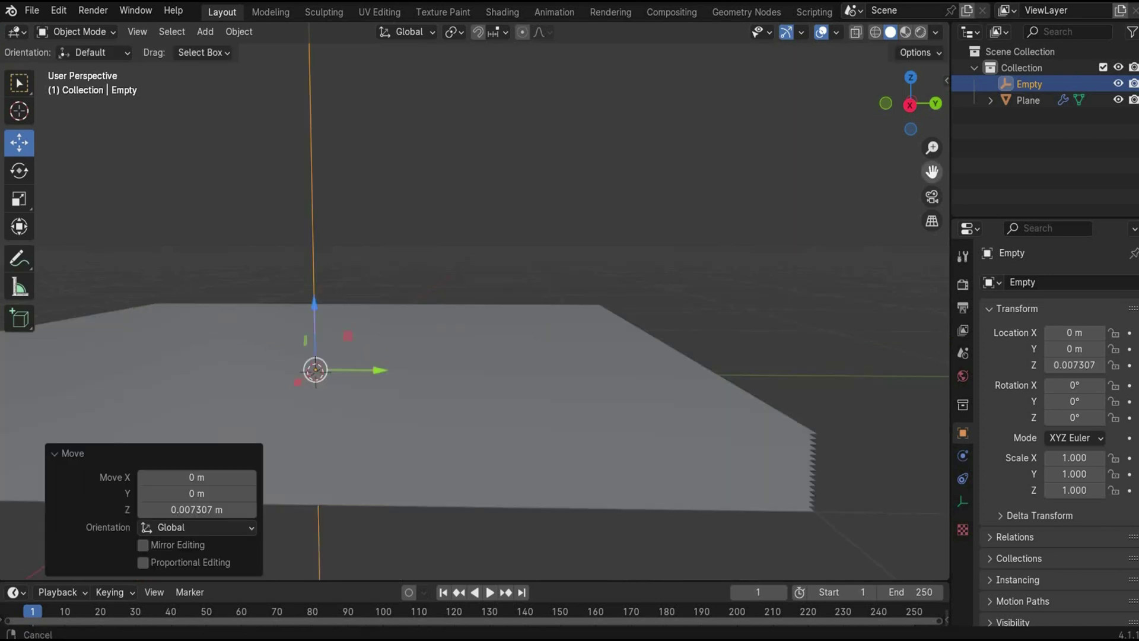
{"action": "left_click_drag", "start_coordinate": [932, 171], "coordinate": [1078, 63]}
{"action": "left_click_drag", "start_coordinate": [396, 275], "coordinate": [501, 313]}
{"action": "scroll", "coordinate": [501, 313], "scroll_direction": "down", "scroll_amount": 3}
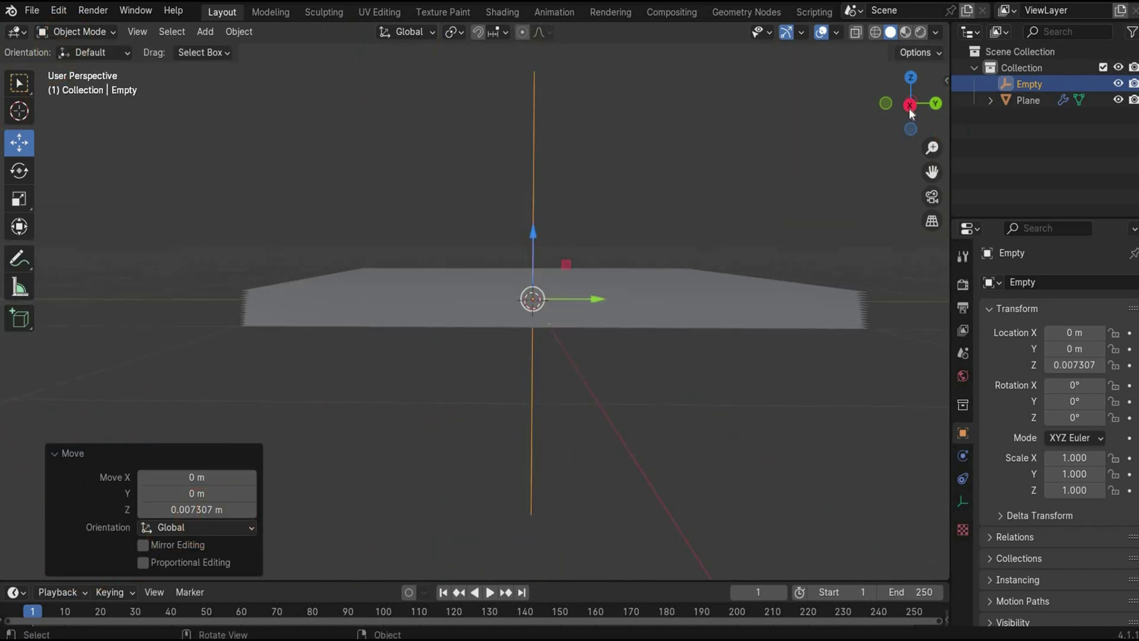
{"action": "left_click_drag", "start_coordinate": [910, 105], "coordinate": [906, 117]}
{"action": "left_click_drag", "start_coordinate": [552, 198], "coordinate": [554, 194]}
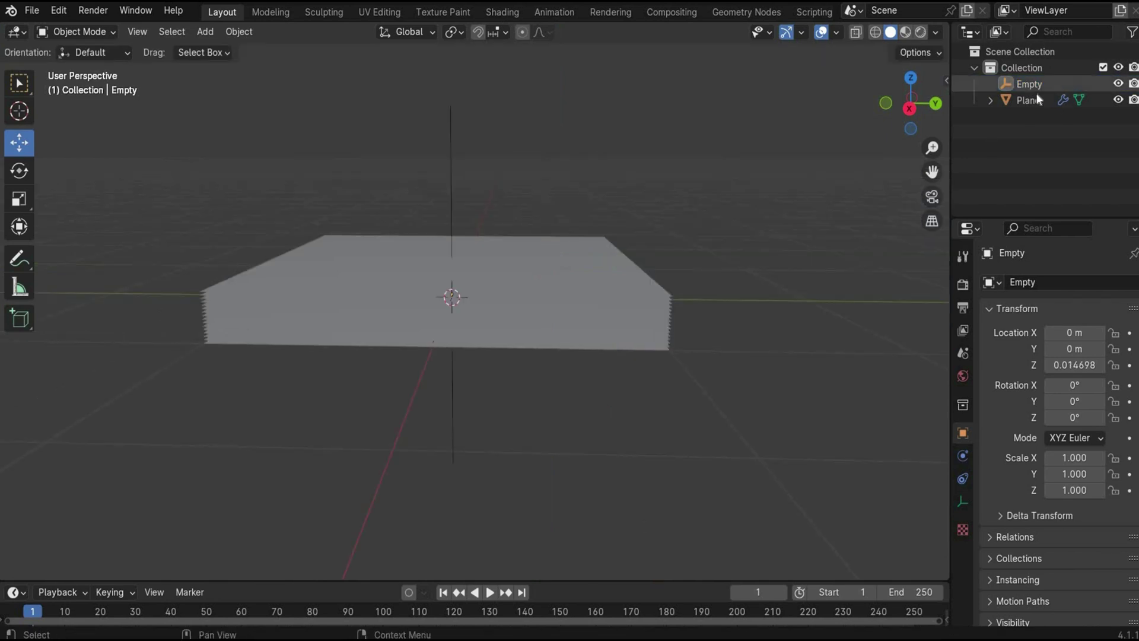
Set the Empty's X and Y scale to 0.99 so the stacked planes taper.
{"action": "left_click", "coordinate": [1036, 84]}
{"action": "left_click", "coordinate": [908, 207]}
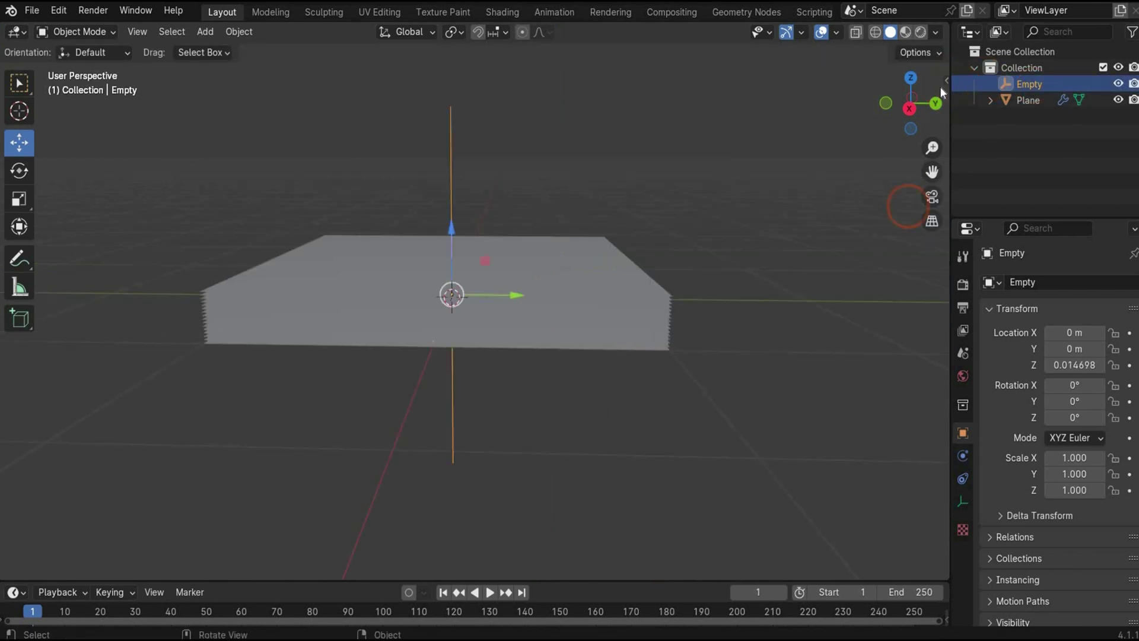
{"action": "left_click", "coordinate": [945, 79]}
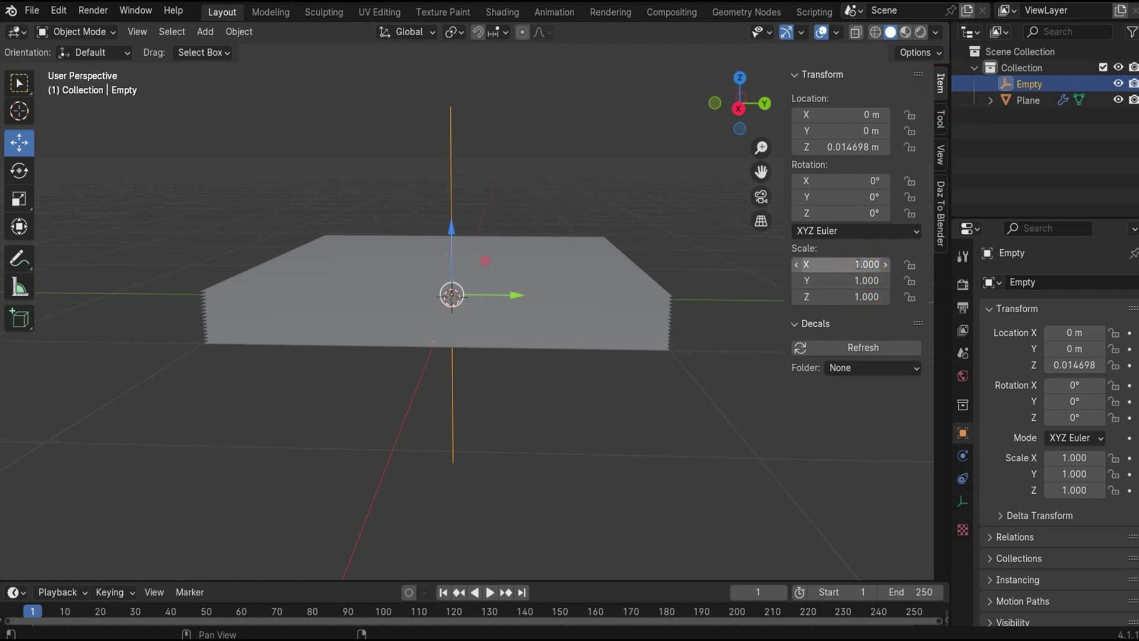
{"action": "left_click", "coordinate": [859, 264]}
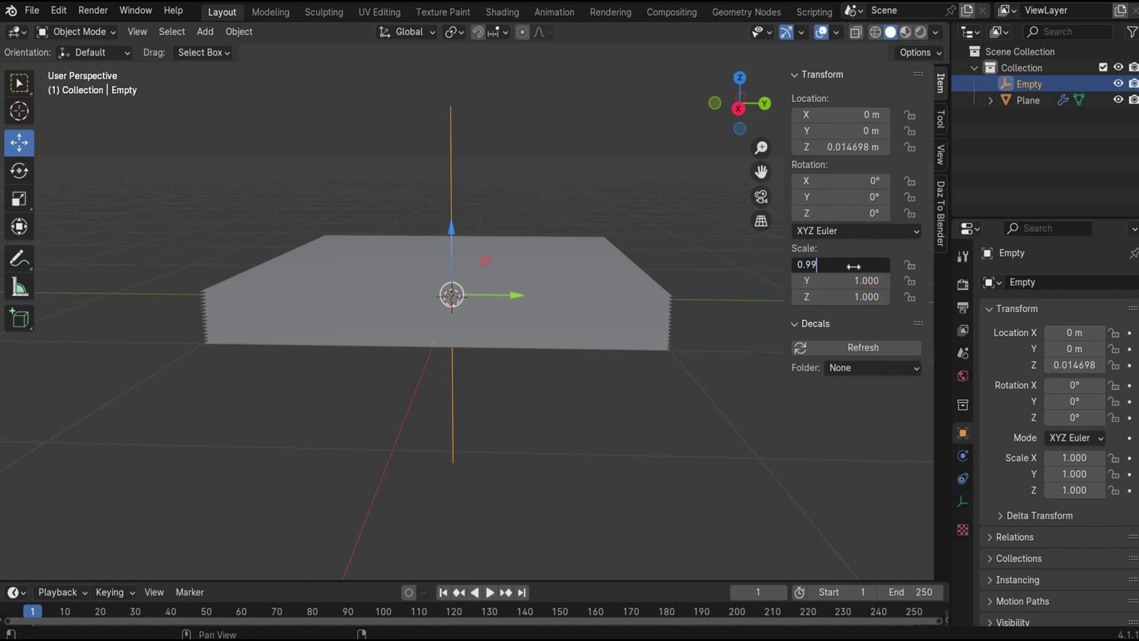
{"action": "type", "text": "0.99"}
{"action": "key", "text": "Return"}
{"action": "left_click", "coordinate": [853, 278]}
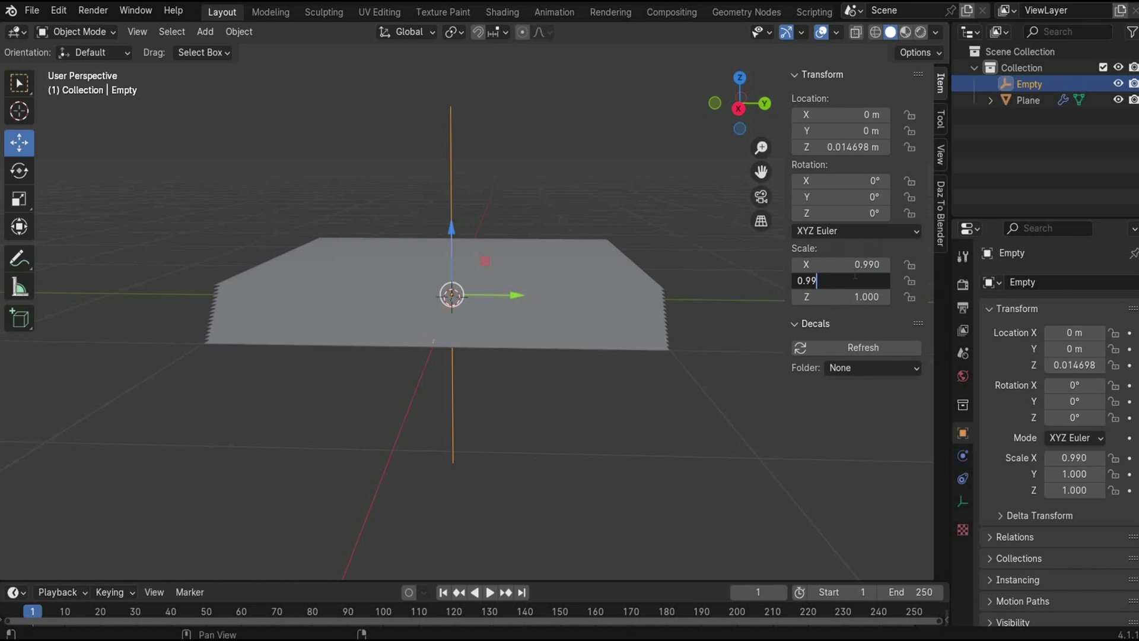
{"action": "key", "text": "Return"}
Apply the Array modifier on the plane.
{"action": "left_click_drag", "start_coordinate": [741, 126], "coordinate": [842, 102]}
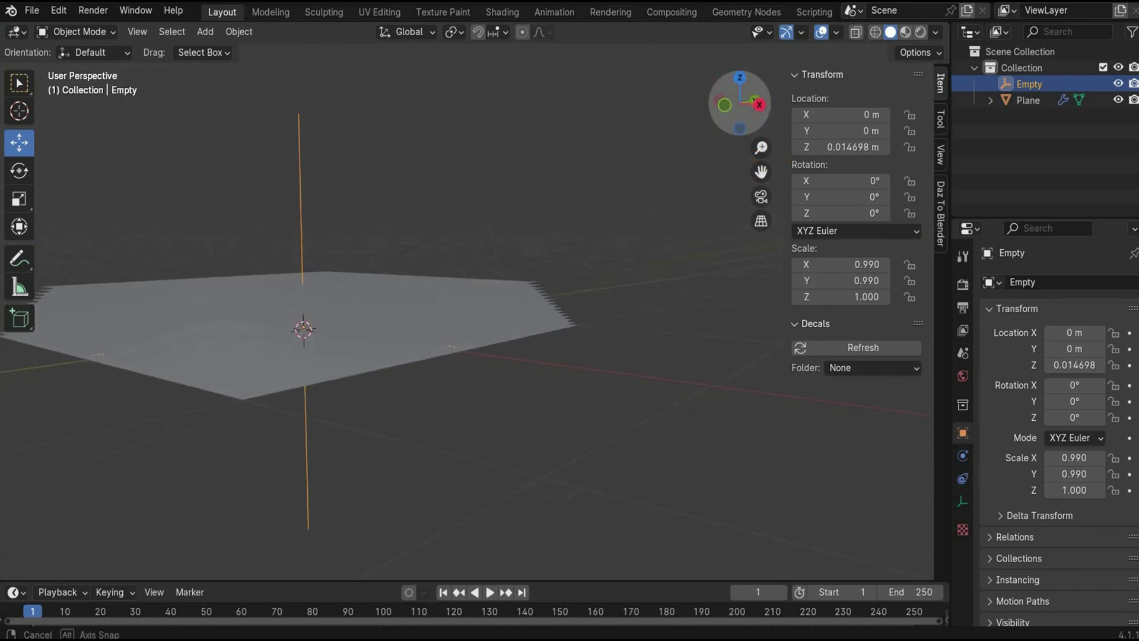
{"action": "left_click_drag", "start_coordinate": [688, 142], "coordinate": [753, 108]}
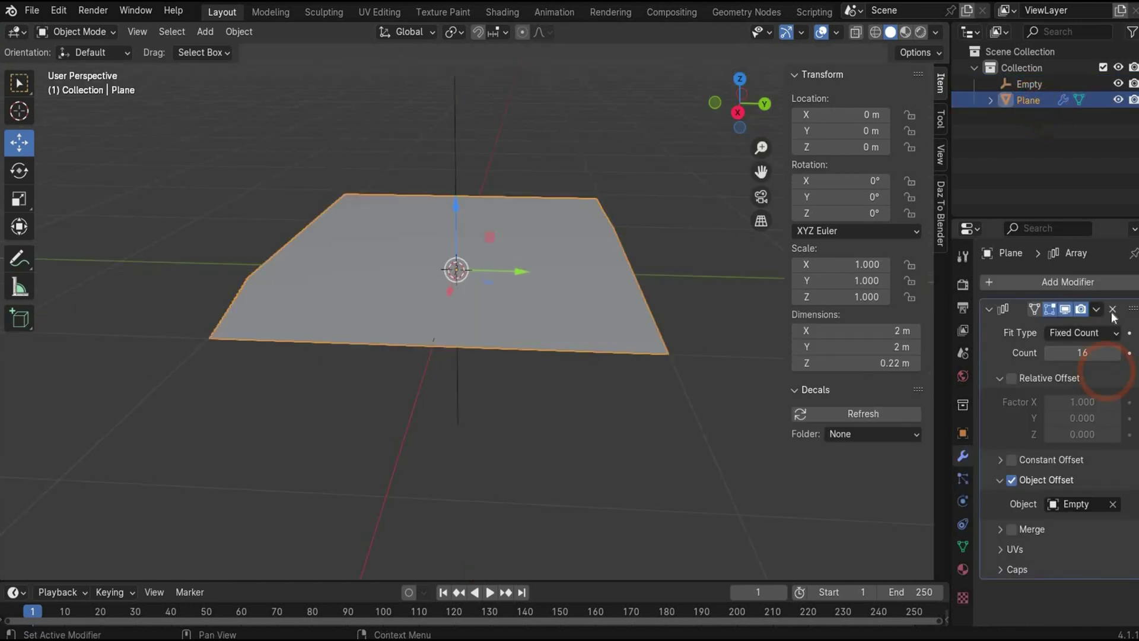
{"action": "left_click", "coordinate": [1098, 307]}
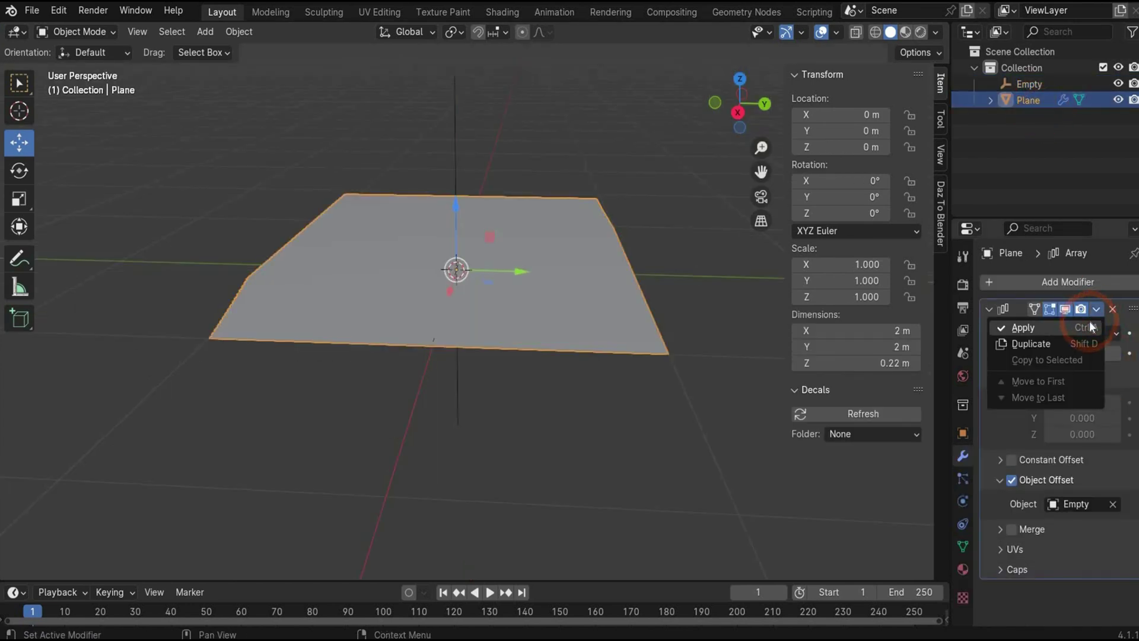
{"action": "left_click", "coordinate": [1089, 325]}
Delete the Empty that controlled the array offset.
{"action": "left_click", "coordinate": [1034, 83]}
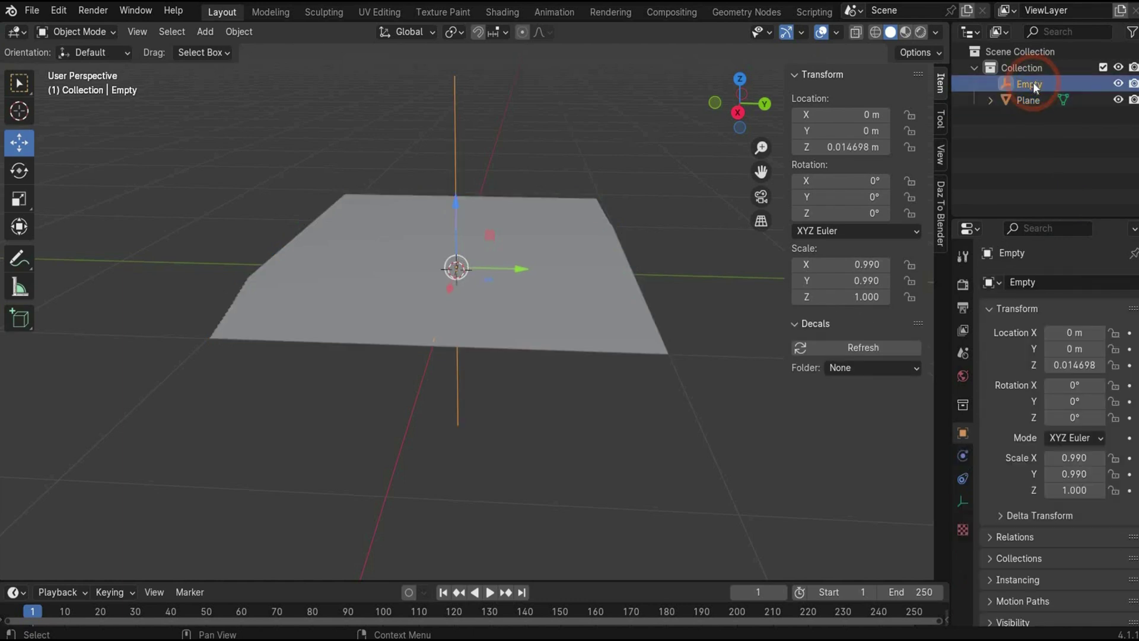
{"action": "key", "text": "Delete"}
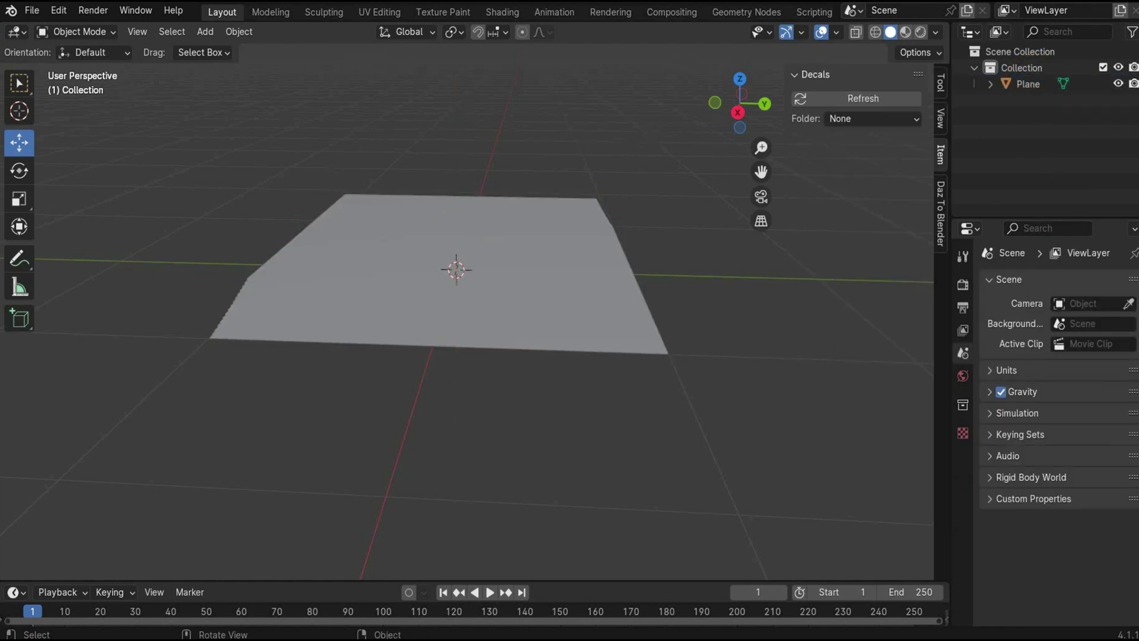
Set the Y scale of the plane stack to 2 to stretch it into a rectangle.
{"action": "left_click_drag", "start_coordinate": [728, 104], "coordinate": [735, 104]}
{"action": "left_click", "coordinate": [1027, 84]}
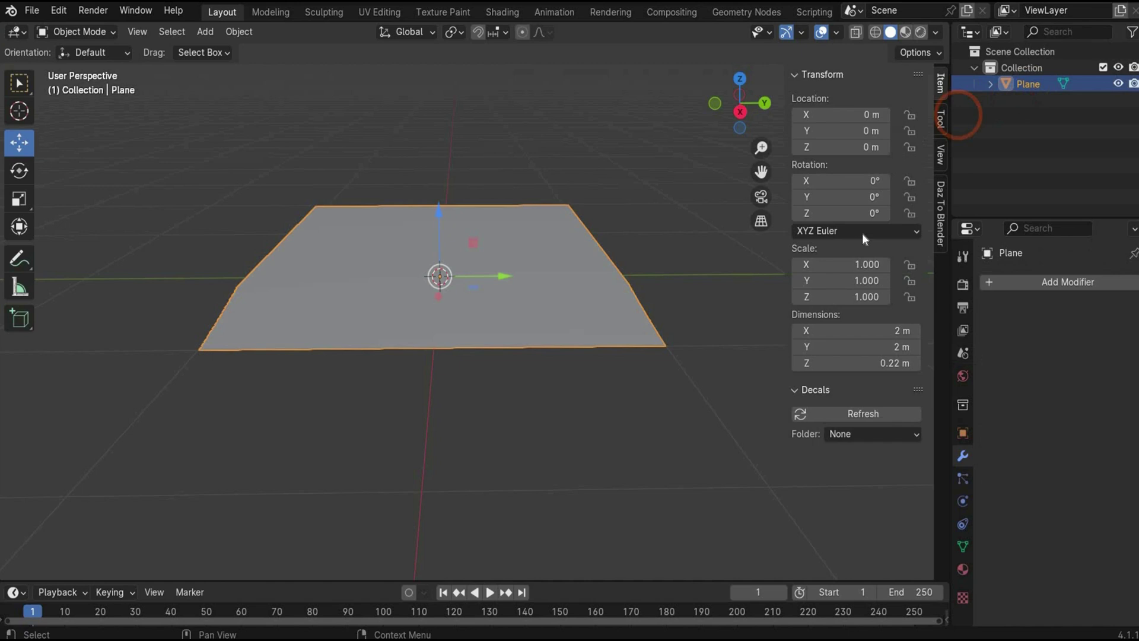
{"action": "left_click", "coordinate": [853, 282]}
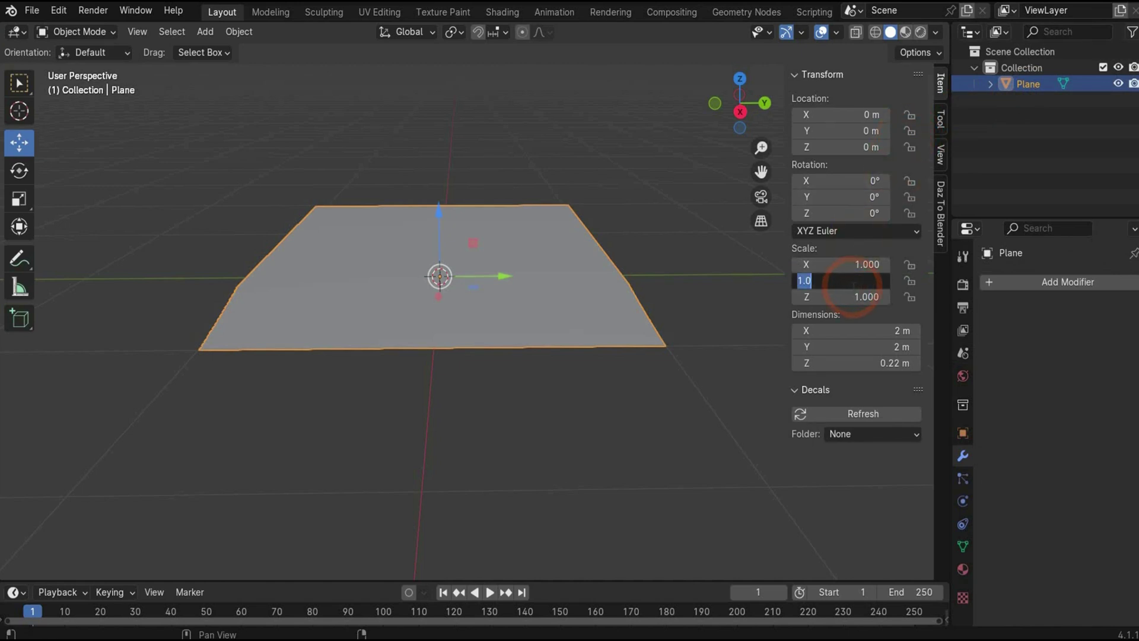
{"action": "type", "text": "2"}
{"action": "key", "text": "Return"}
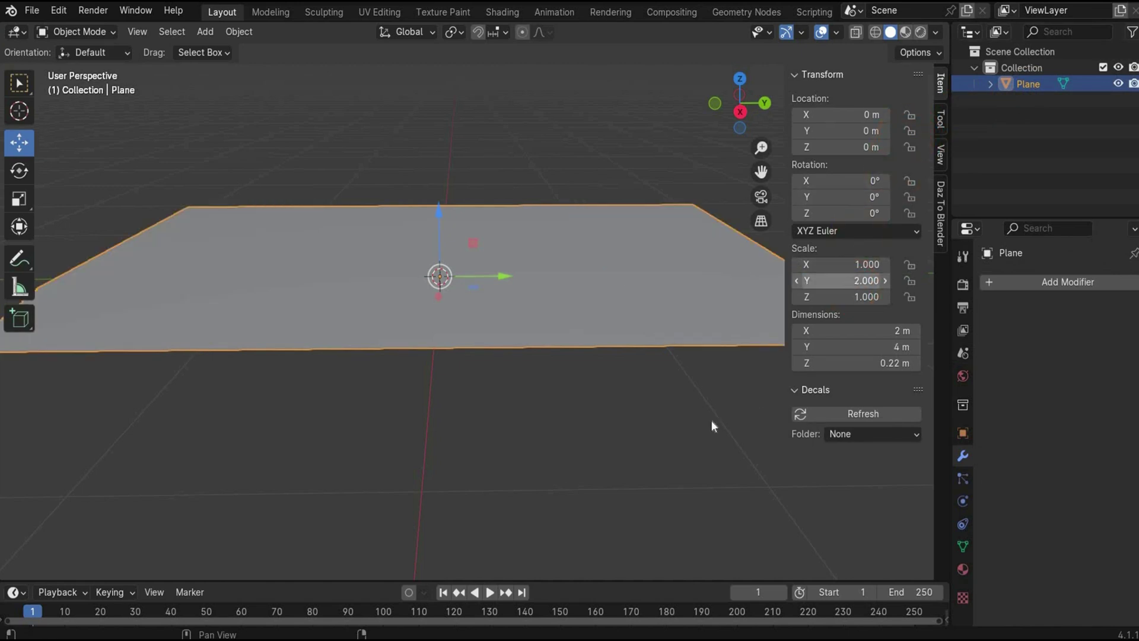
Add Cloth physics to the plane stack and set its quality steps to 10.
{"action": "scroll", "coordinate": [707, 422], "scroll_direction": "down", "scroll_amount": 2}
{"action": "left_click_drag", "start_coordinate": [731, 123], "coordinate": [727, 49]}
{"action": "left_click_drag", "start_coordinate": [720, 102], "coordinate": [729, 144]}
{"action": "left_click", "coordinate": [963, 501]}
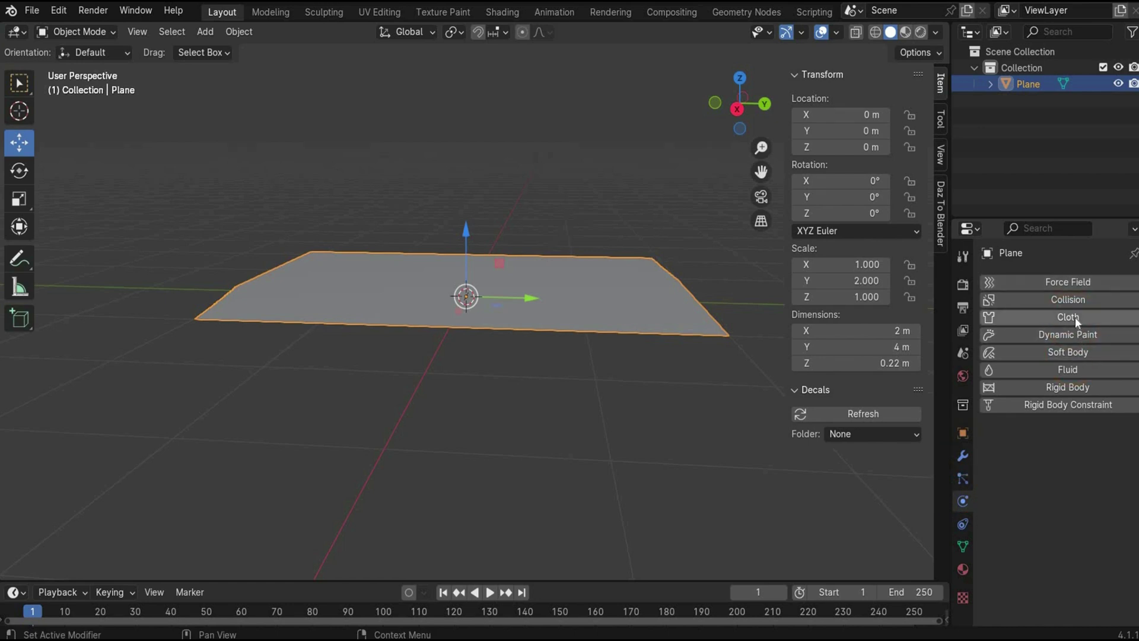
{"action": "left_click", "coordinate": [1075, 317]}
{"action": "left_click", "coordinate": [1081, 453]}
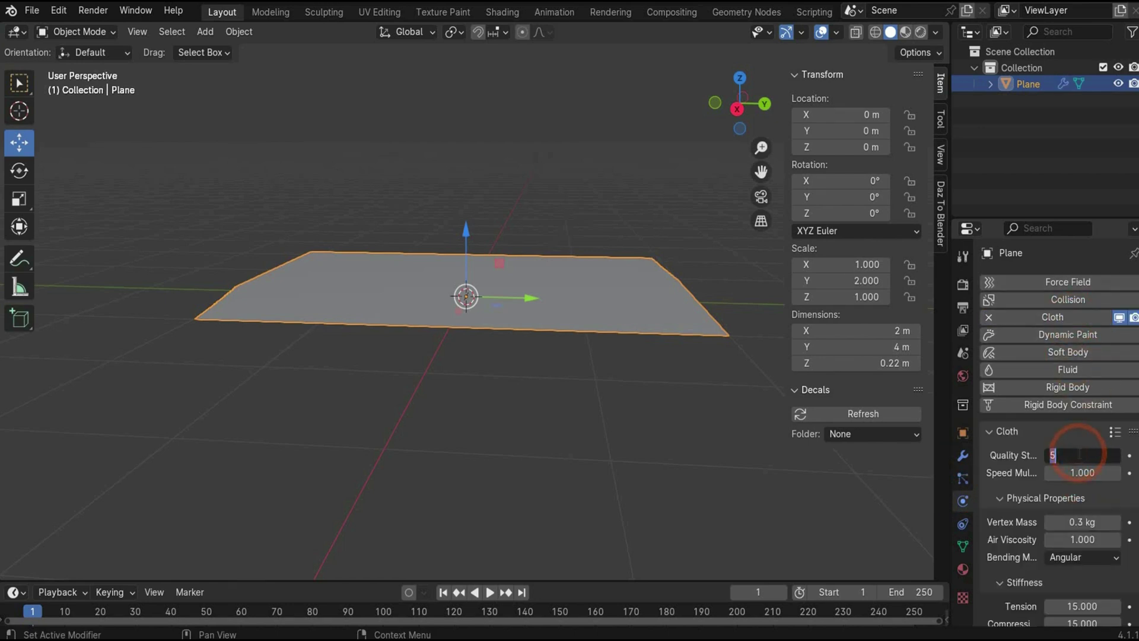
{"action": "key", "text": "Return"}
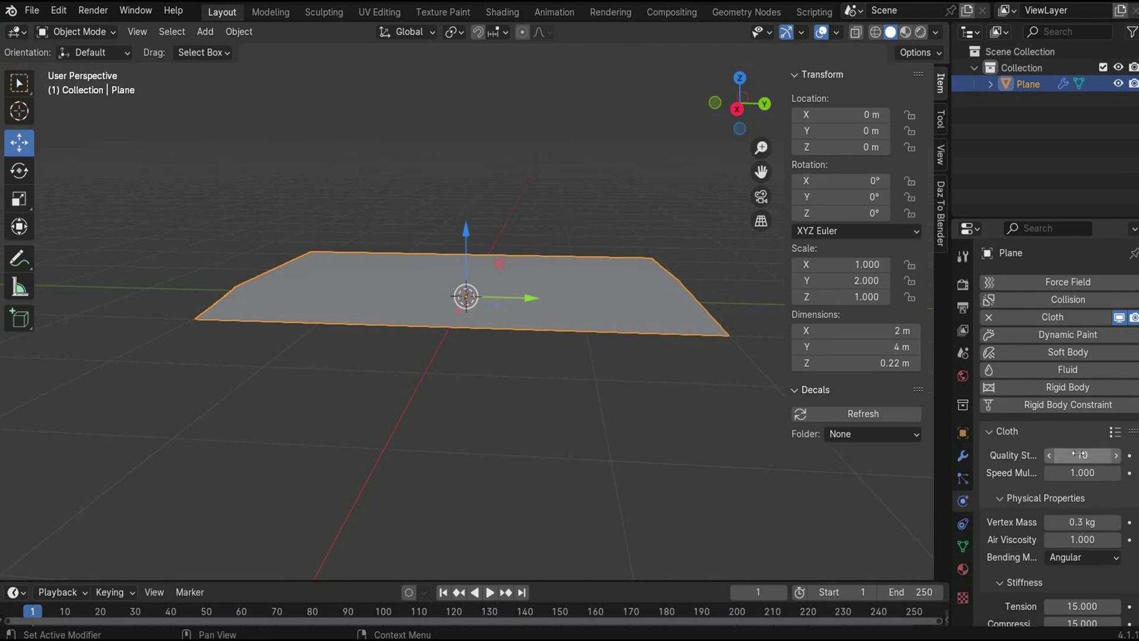
Set the cloth's vertex mass to 1 kg.
{"action": "left_click", "coordinate": [1079, 522]}
{"action": "type", "text": "1"}
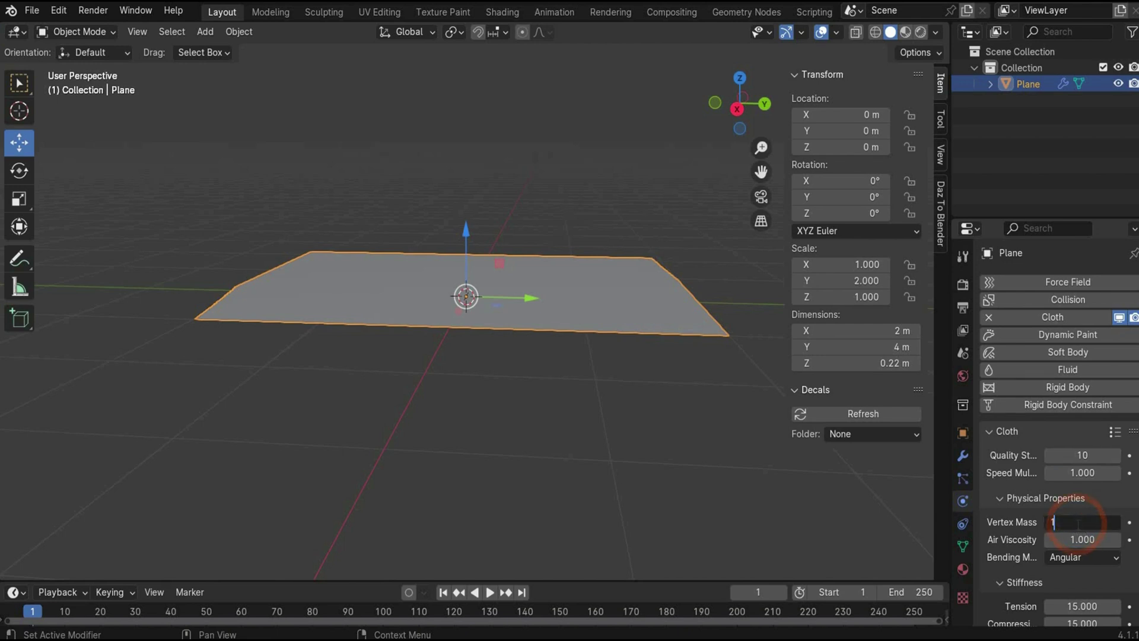
{"action": "key", "text": "Return"}
Enable self collisions for the cloth and set its gravity field weight to 0.
{"action": "scroll", "coordinate": [1003, 577], "scroll_direction": "down", "scroll_amount": 15}
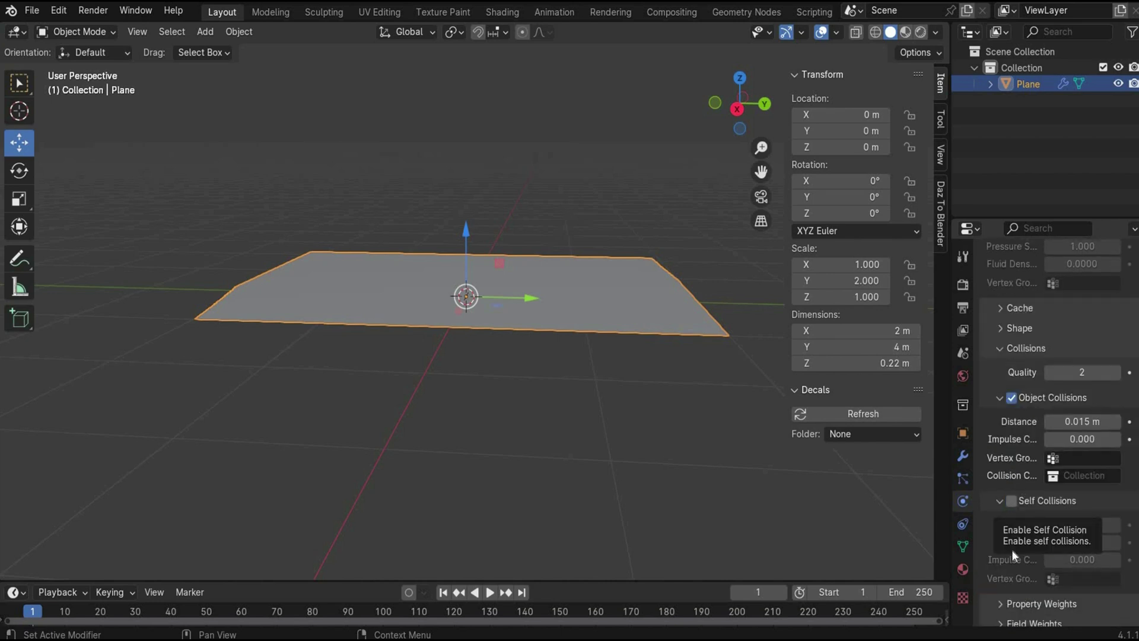
{"action": "left_click", "coordinate": [1012, 502]}
{"action": "left_click", "coordinate": [1002, 617]}
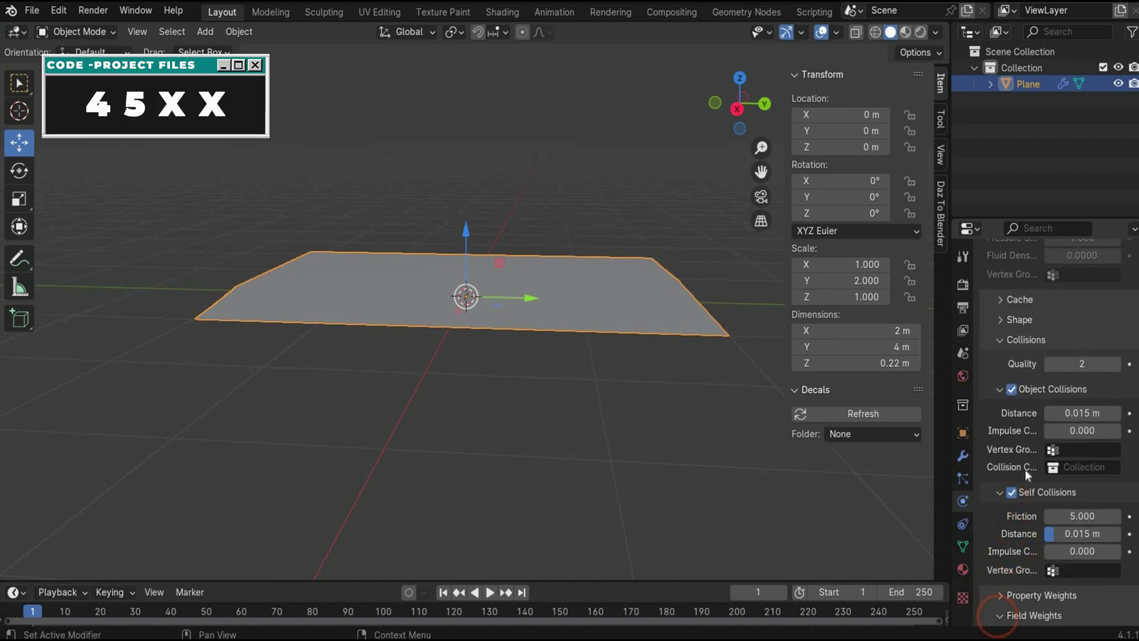
{"action": "scroll", "coordinate": [1039, 511], "scroll_direction": "down", "scroll_amount": 8}
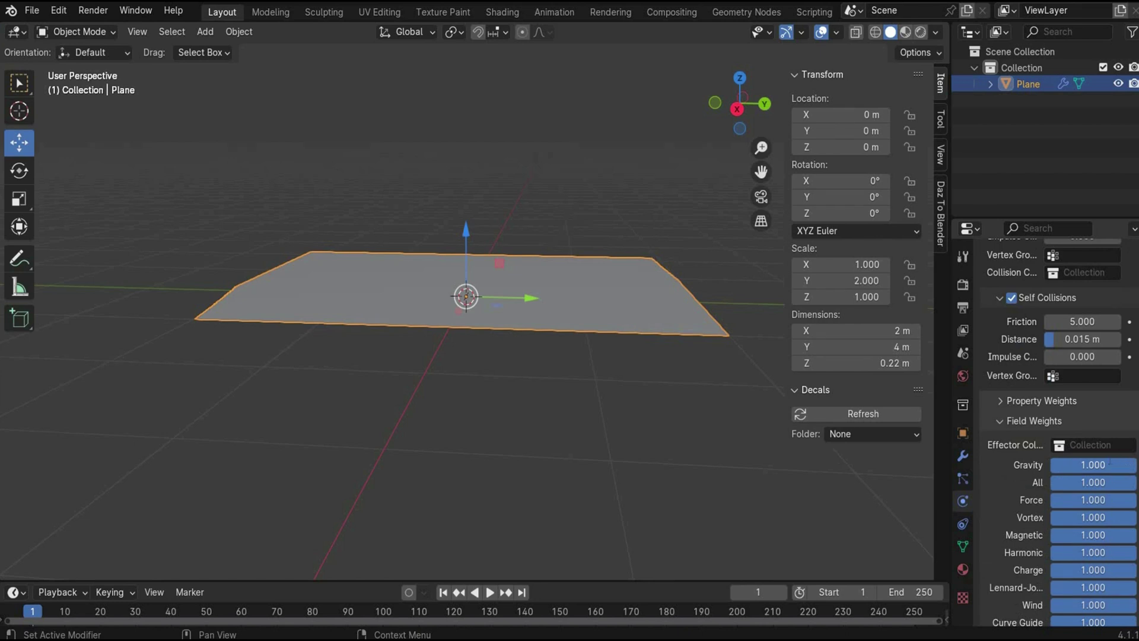
{"action": "left_click", "coordinate": [1110, 462]}
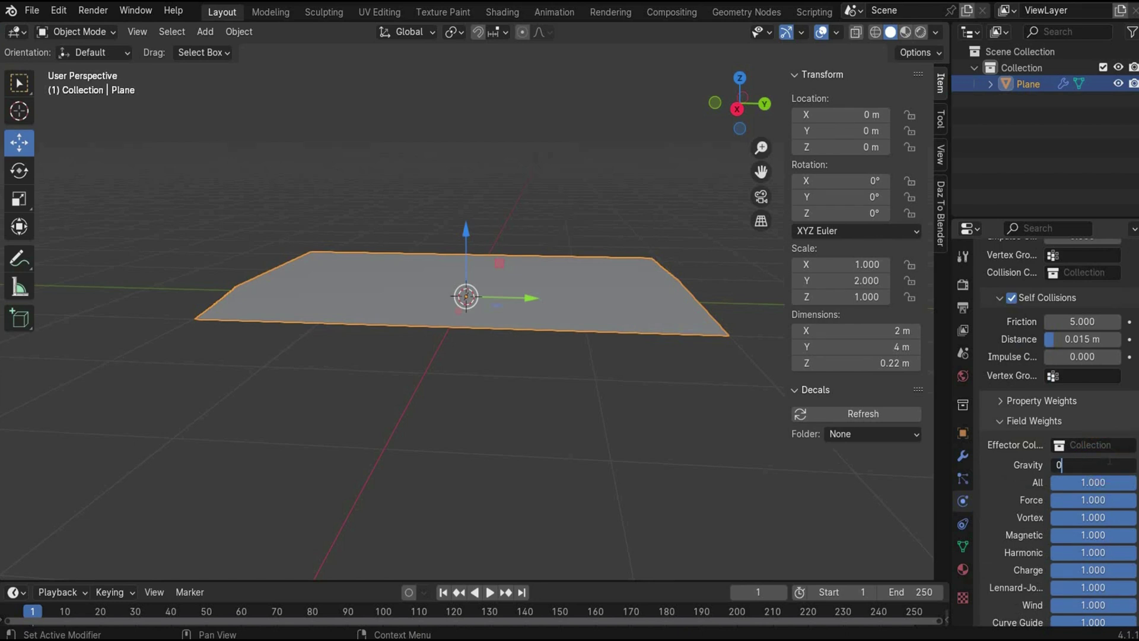
{"action": "key", "text": "Return"}
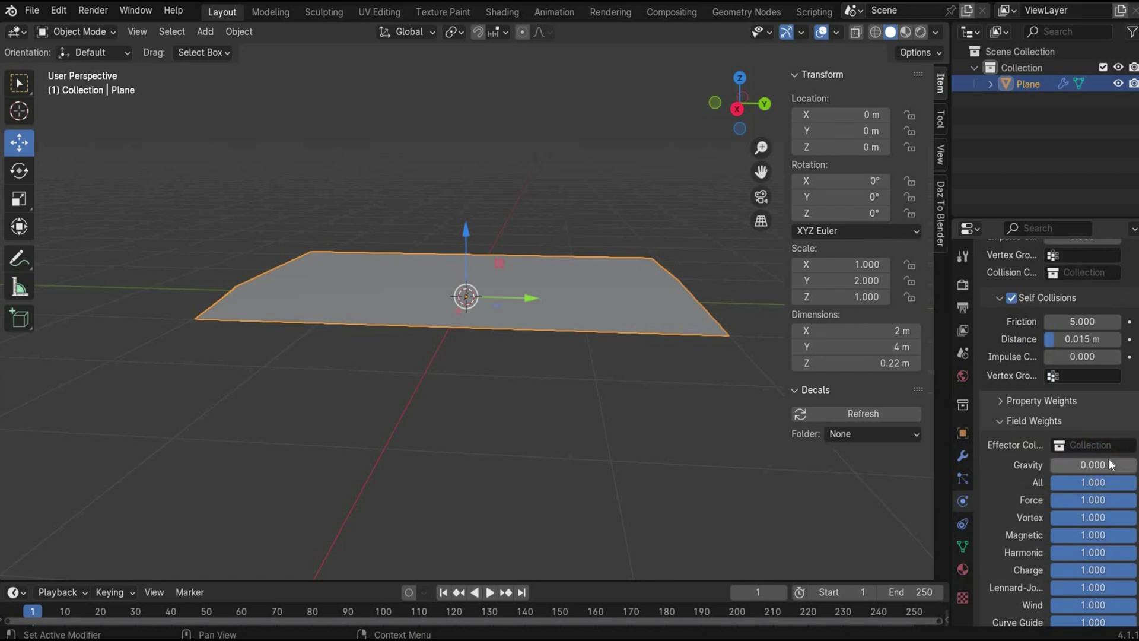
Add a Solidify modifier to the plane stack, check the layer thickness from the side, and collapse the modifier's settings.
{"action": "left_click", "coordinate": [962, 456]}
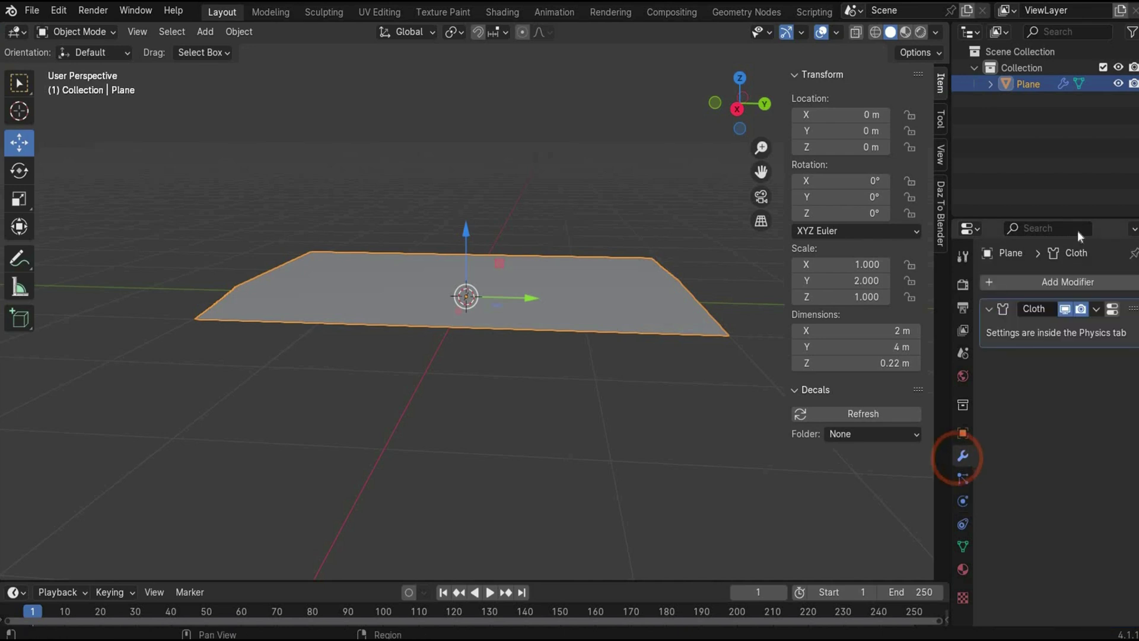
{"action": "left_click", "coordinate": [1026, 276]}
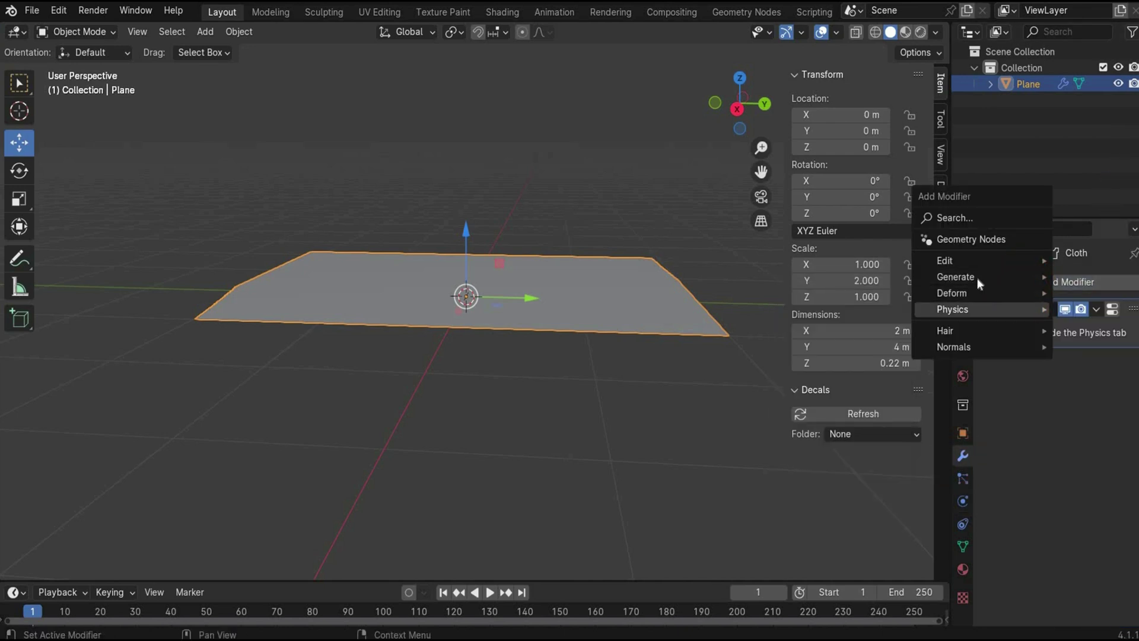
{"action": "mouse_move", "coordinate": [977, 278]}
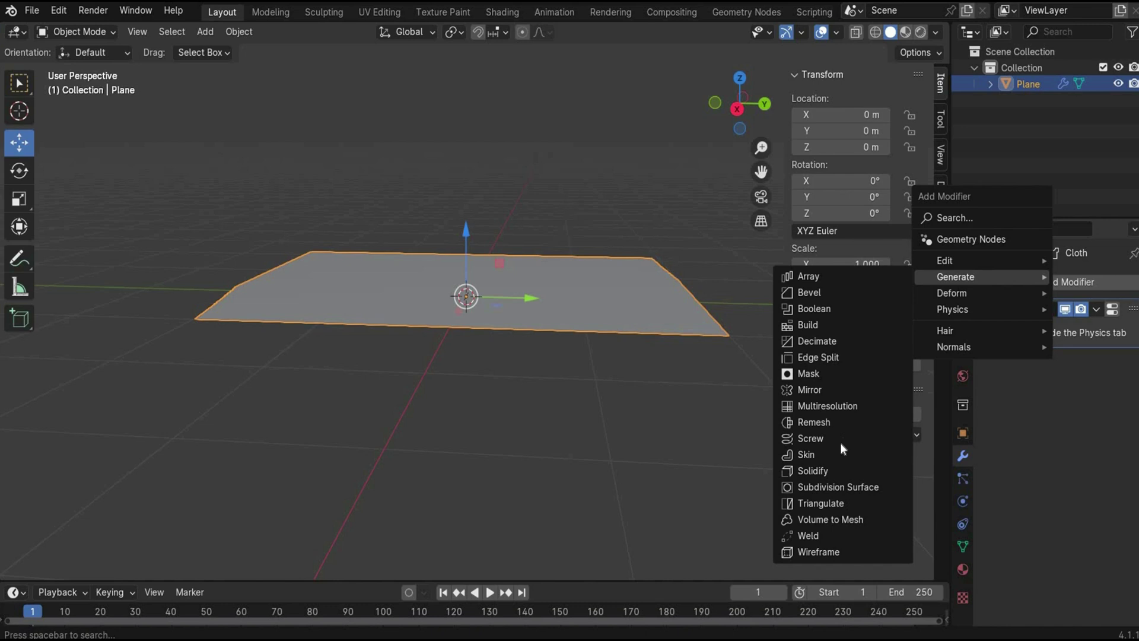
{"action": "left_click", "coordinate": [820, 472]}
{"action": "scroll", "coordinate": [653, 266], "scroll_direction": "up", "scroll_amount": 2}
{"action": "mouse_move", "coordinate": [740, 102]}
{"action": "left_mouse_down"}
{"action": "mouse_move", "coordinate": [745, 77]}
{"action": "mouse_move", "coordinate": [750, 116]}
{"action": "left_mouse_up"}
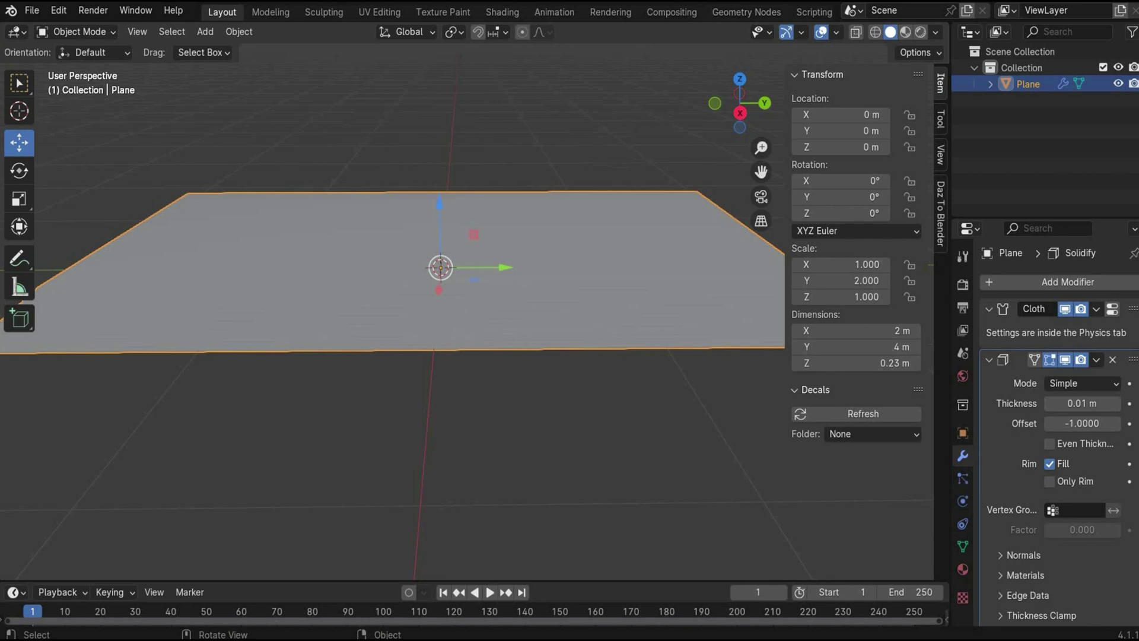
{"action": "left_click_drag", "start_coordinate": [756, 52], "coordinate": [751, 104]}
{"action": "left_click", "coordinate": [989, 359]}
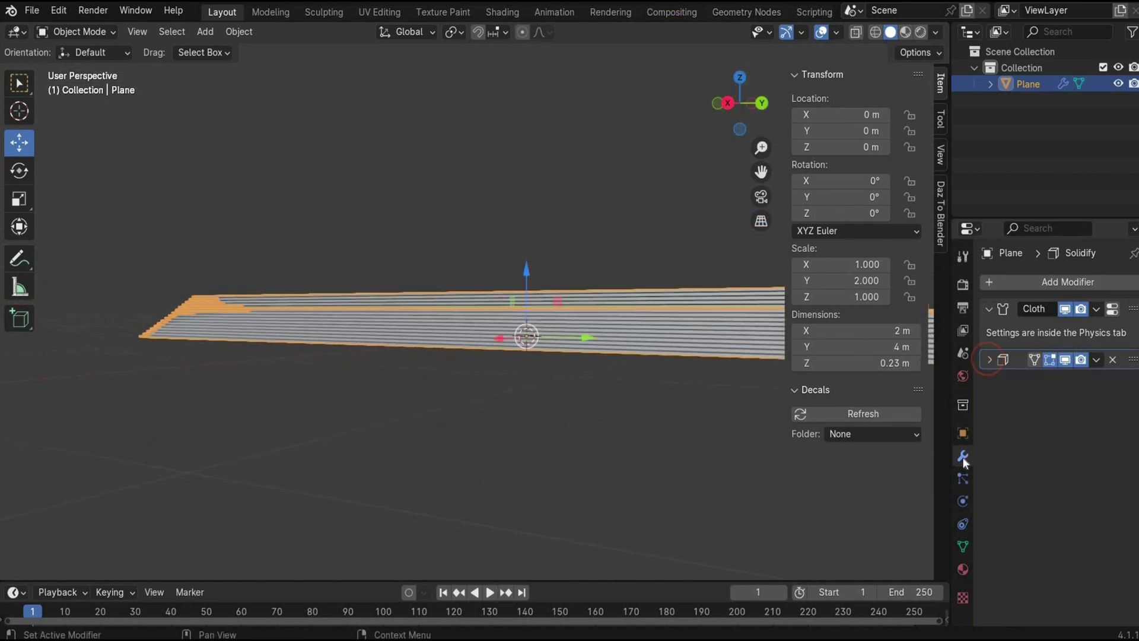
Add a Subdivision Surface modifier to the plane stack and move it above the Solidify modifier.
{"action": "left_click", "coordinate": [962, 456]}
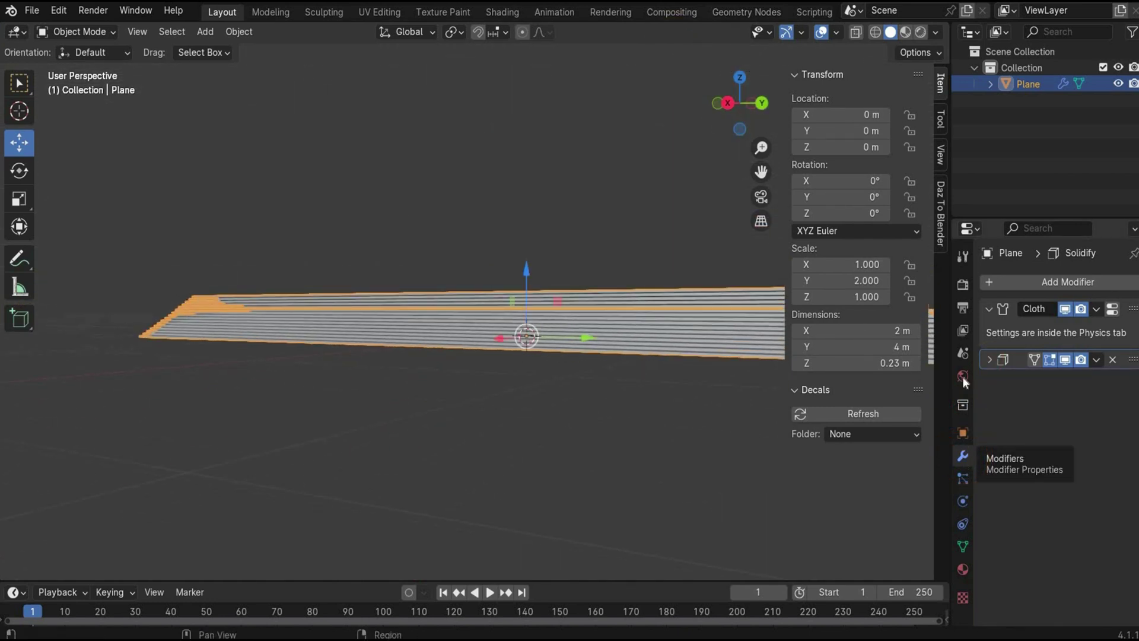
{"action": "left_click", "coordinate": [1010, 284]}
{"action": "mouse_move", "coordinate": [1009, 285]}
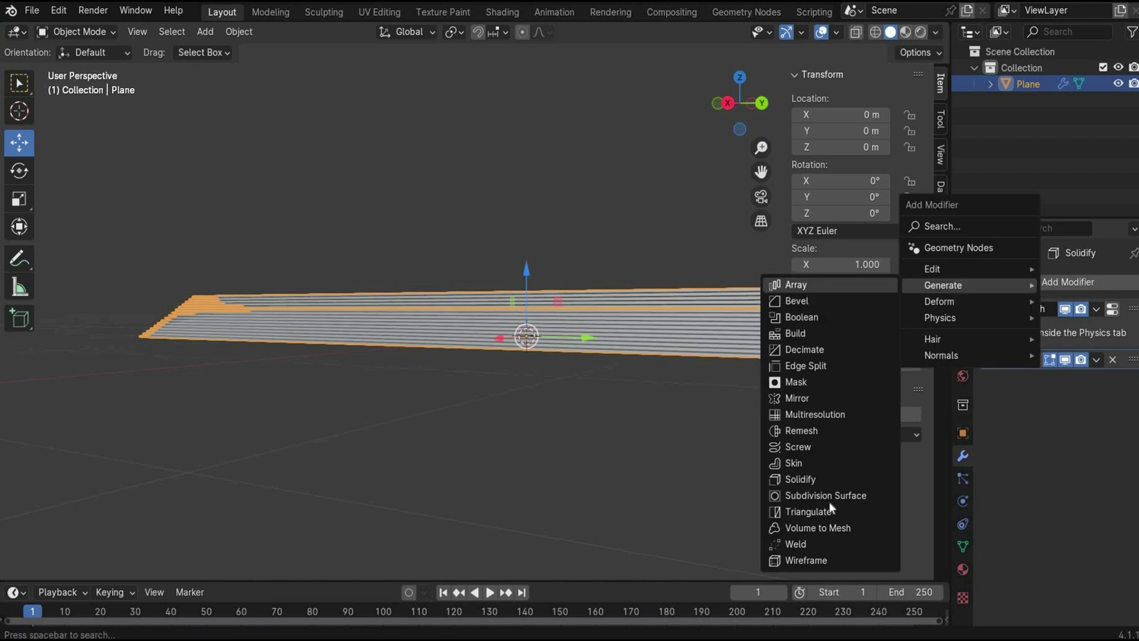
{"action": "left_click", "coordinate": [824, 498]}
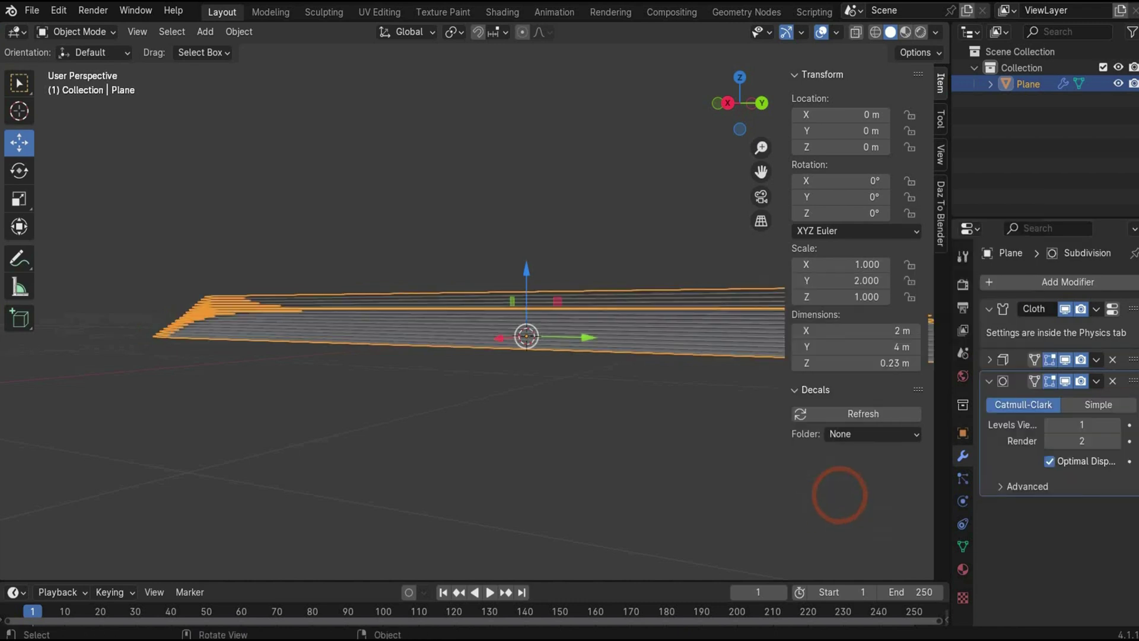
{"action": "left_click", "coordinate": [1134, 357]}
{"action": "left_click_drag", "start_coordinate": [1138, 360], "coordinate": [1136, 364]}
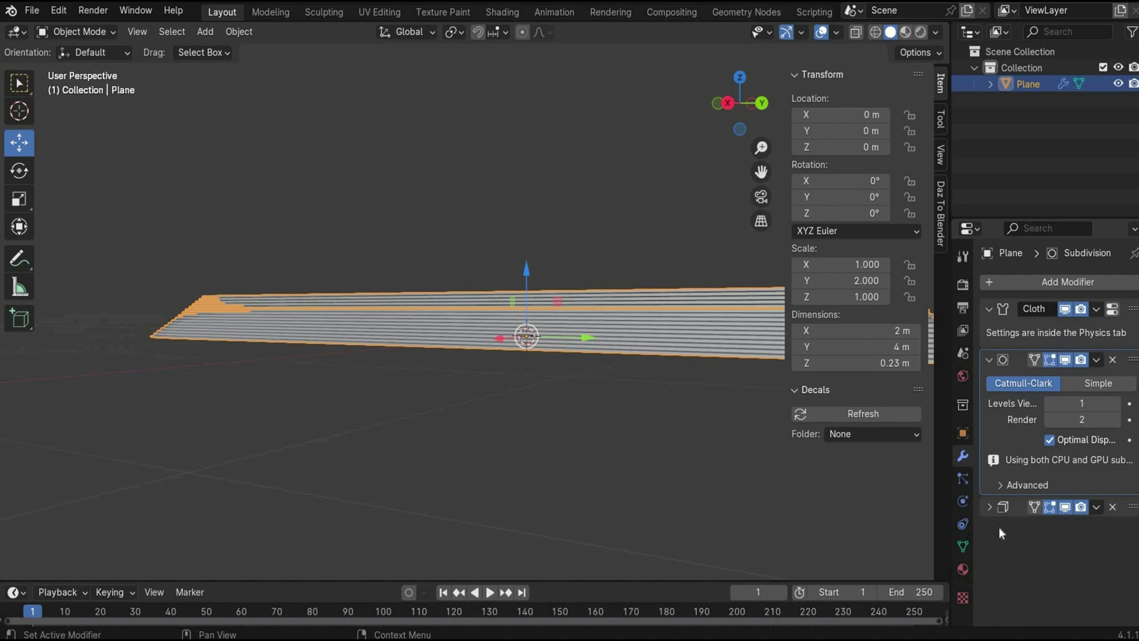
Set the Subdivision Surface modifier's viewport levels to 2.
{"action": "left_click", "coordinate": [1082, 403]}
{"action": "type", "text": "2"}
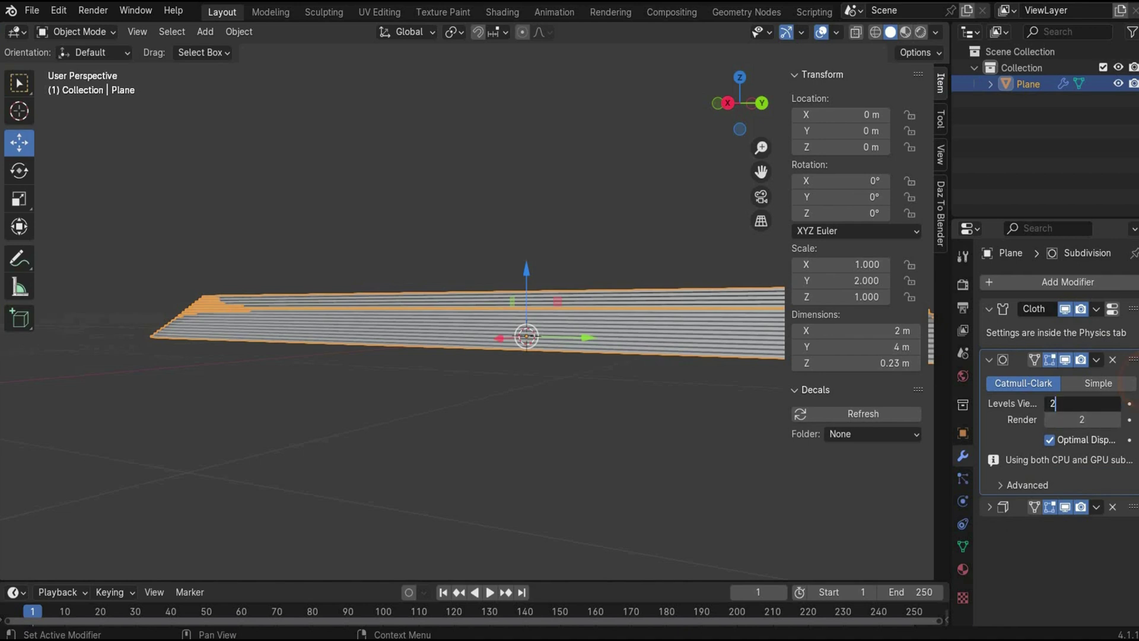
{"action": "key", "text": "Return"}
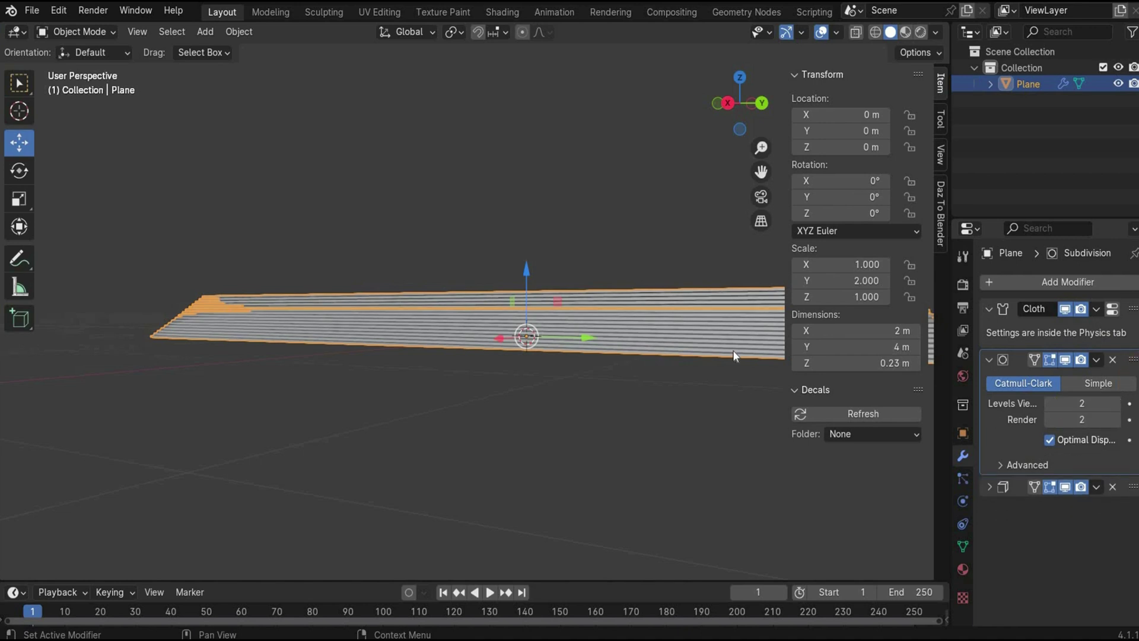
Add a Vortex force field at the world origin.
{"action": "left_click_drag", "start_coordinate": [715, 88], "coordinate": [596, 293]}
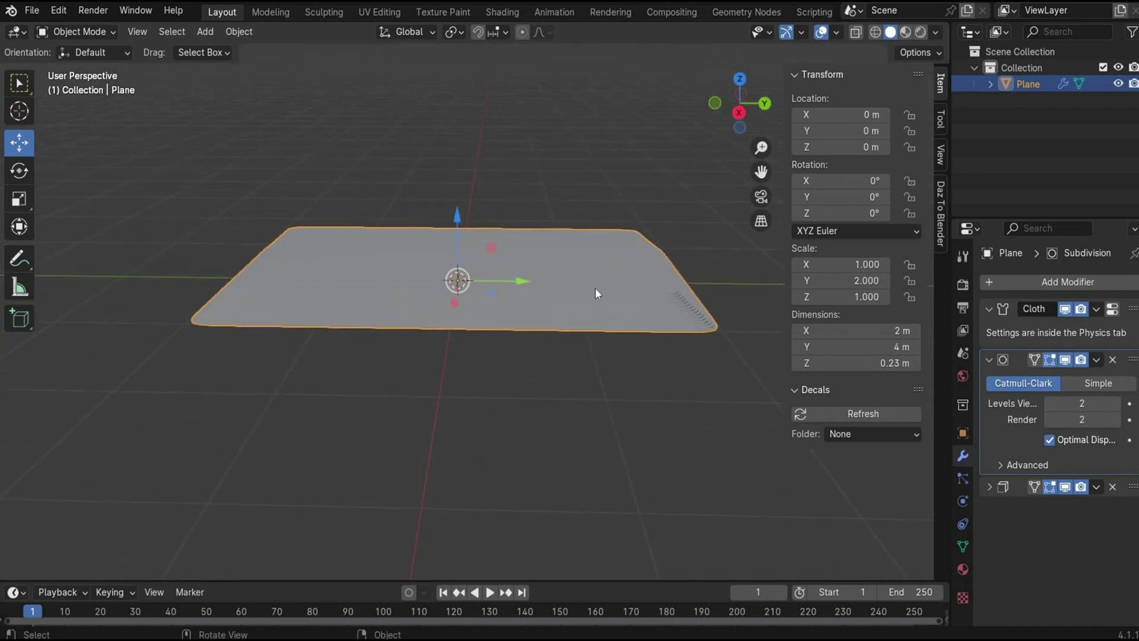
{"action": "left_click", "coordinate": [206, 32]}
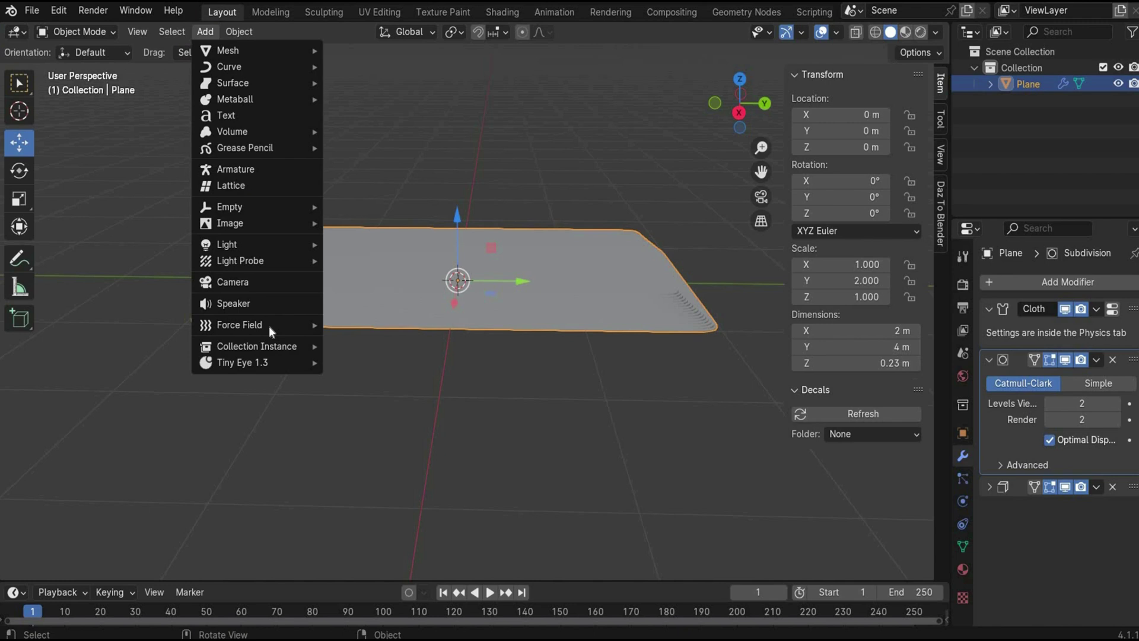
{"action": "mouse_move", "coordinate": [269, 326]}
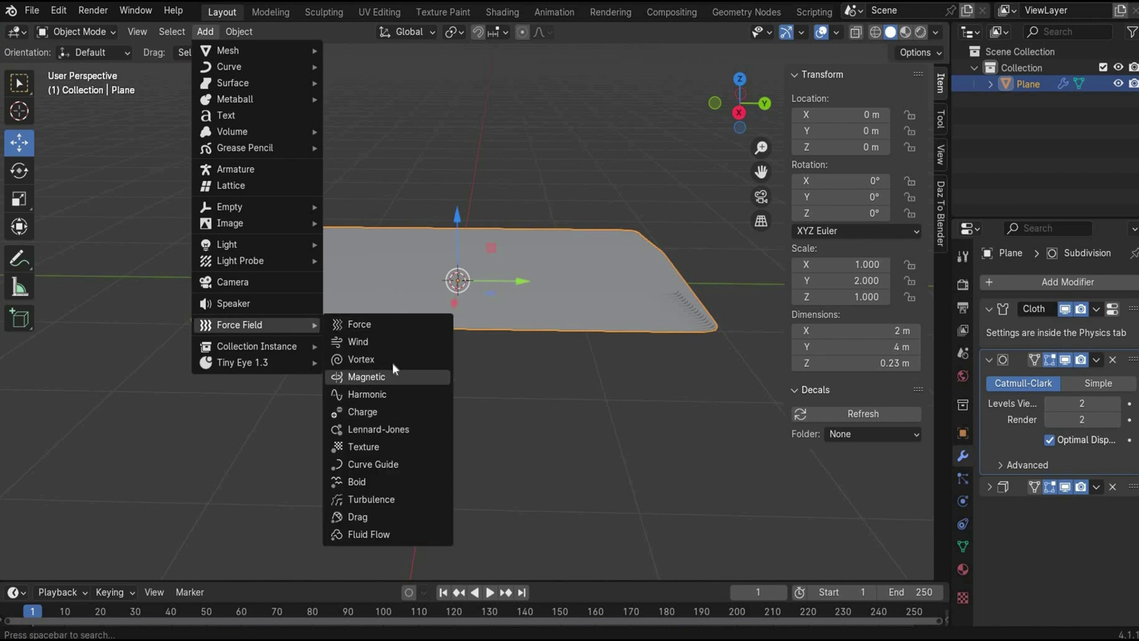
{"action": "left_click", "coordinate": [365, 359]}
Rotate the Vortex 90° about Y, hiding the plane stack while doing so and showing it again.
{"action": "left_click", "coordinate": [1118, 84]}
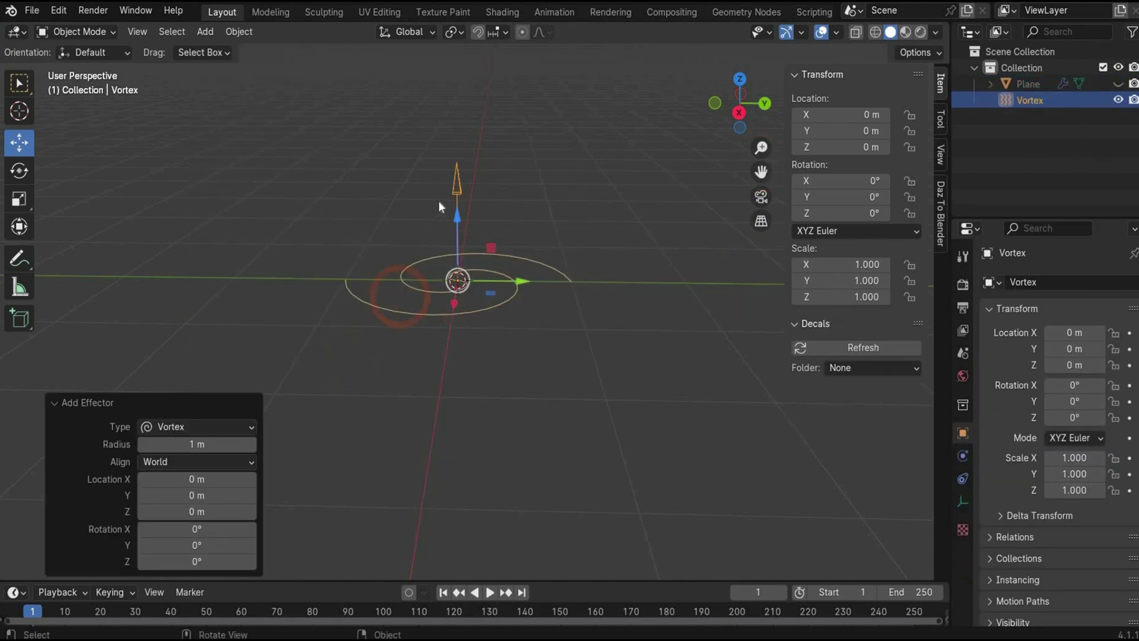
{"action": "left_click", "coordinate": [851, 196]}
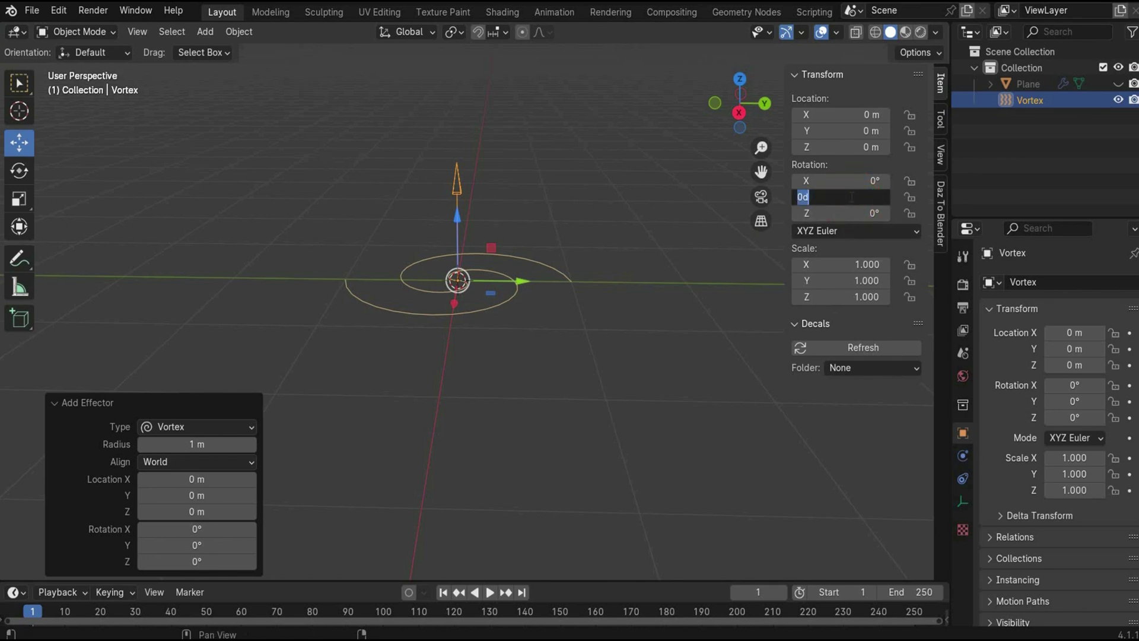
{"action": "key", "text": "Return"}
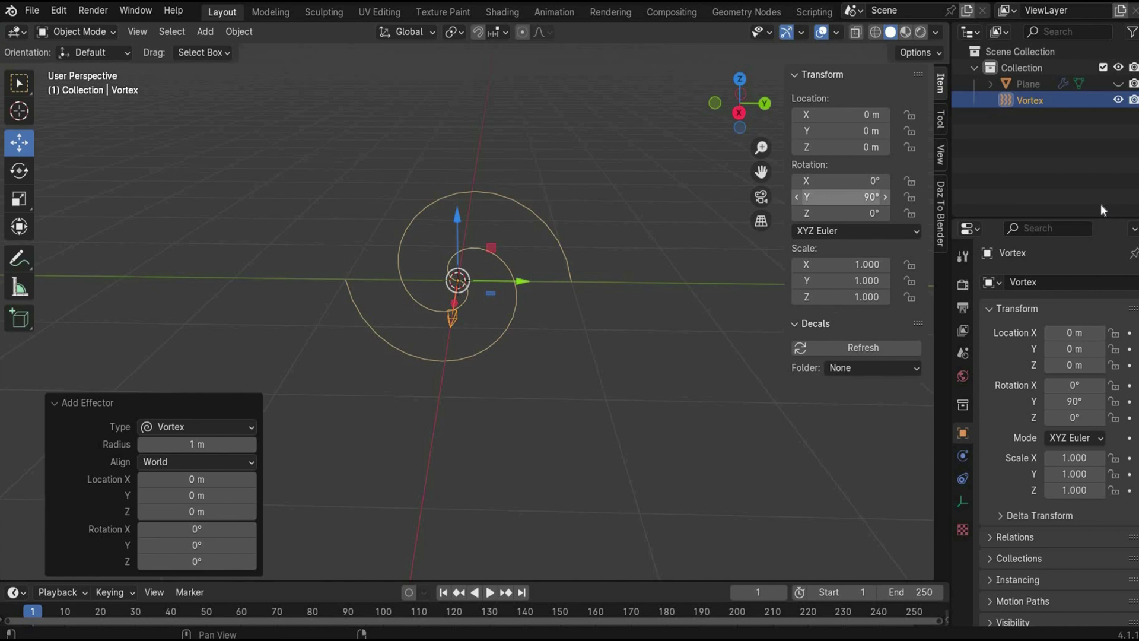
{"action": "left_click", "coordinate": [1119, 84]}
Set the display size of the Vortex empty to 0.5 m.
{"action": "left_click", "coordinate": [477, 351]}
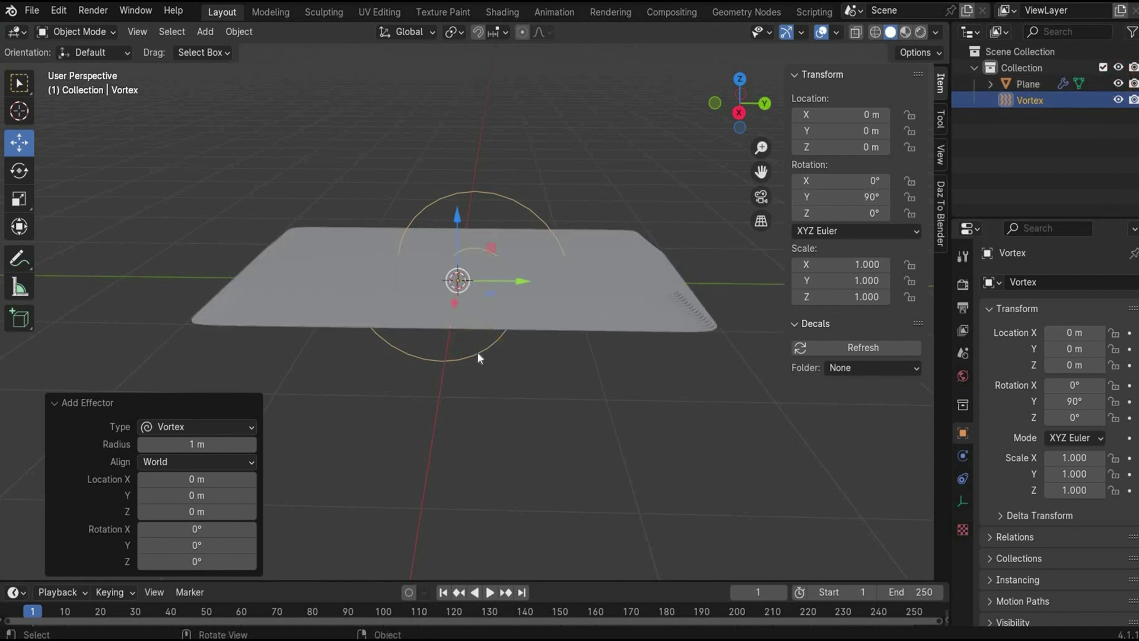
{"action": "left_click", "coordinate": [962, 502]}
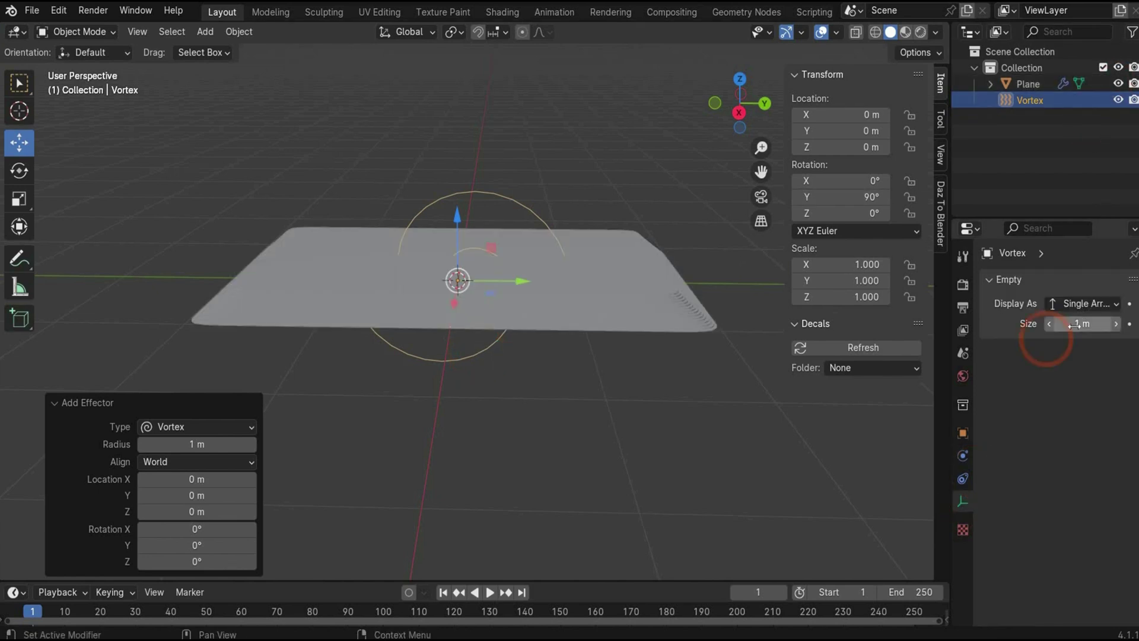
{"action": "left_click", "coordinate": [1074, 324]}
{"action": "type", "text": "0"}
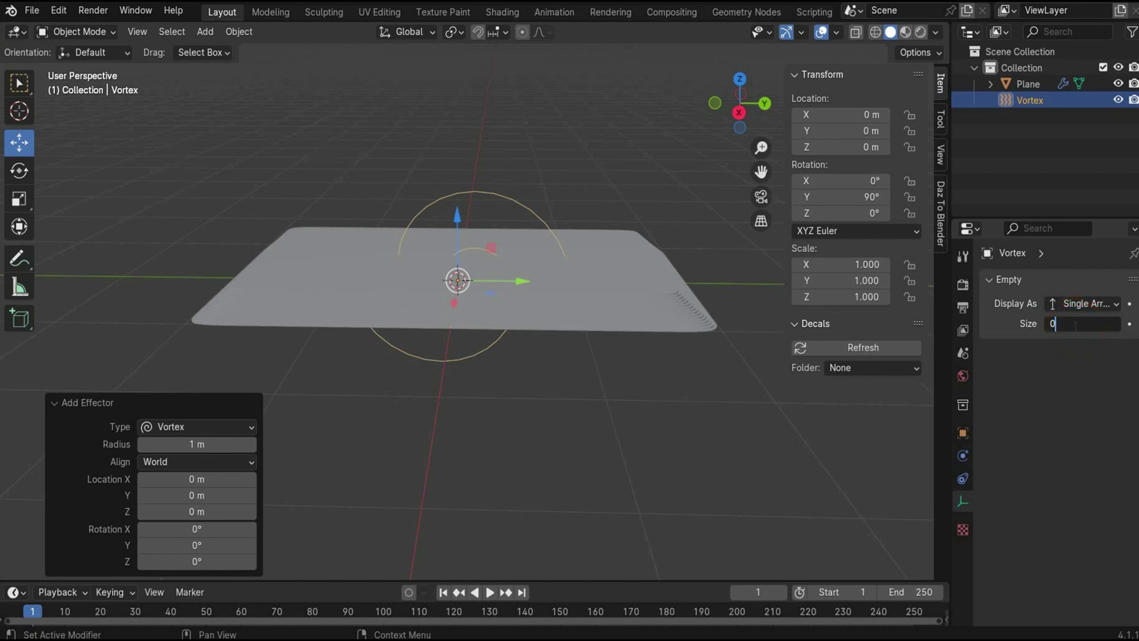
{"action": "type", "text": ".5"}
{"action": "key", "text": "Return"}
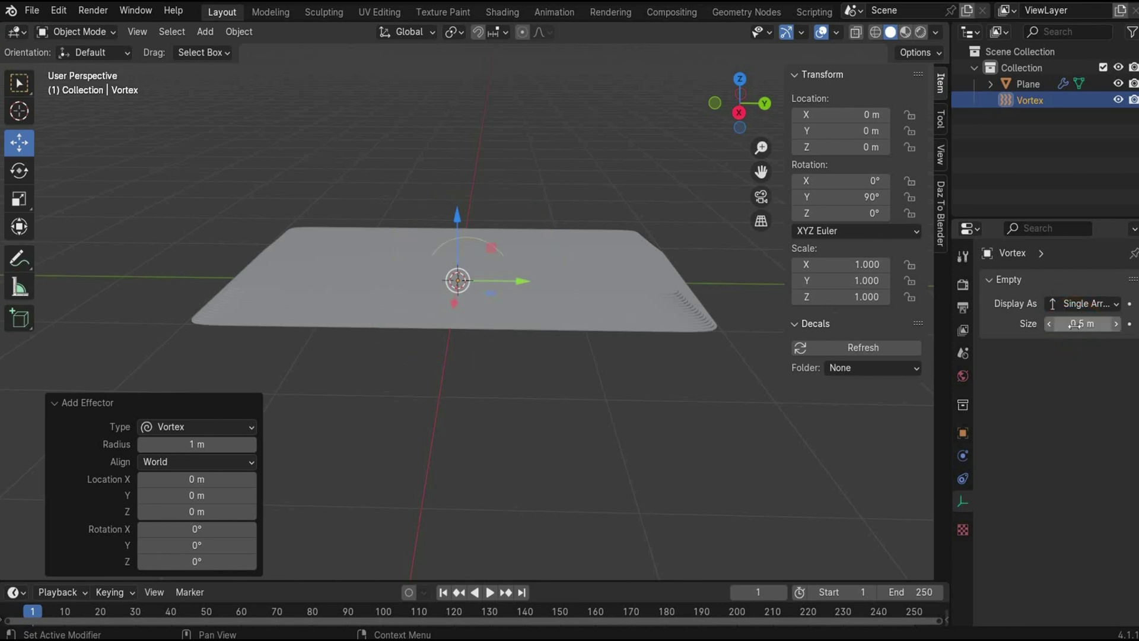
Set the Vortex force field's strength to 25 and its inflow to 1.
{"action": "left_click", "coordinate": [962, 455]}
{"action": "left_click", "coordinate": [1077, 423]}
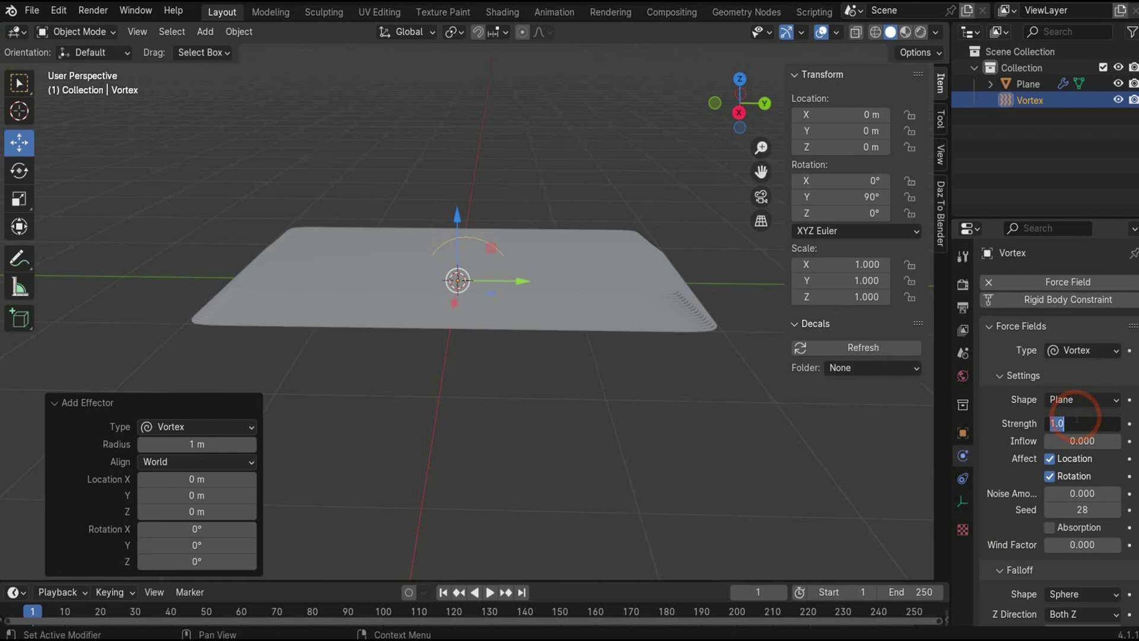
{"action": "type", "text": "25"}
{"action": "key", "text": "Return"}
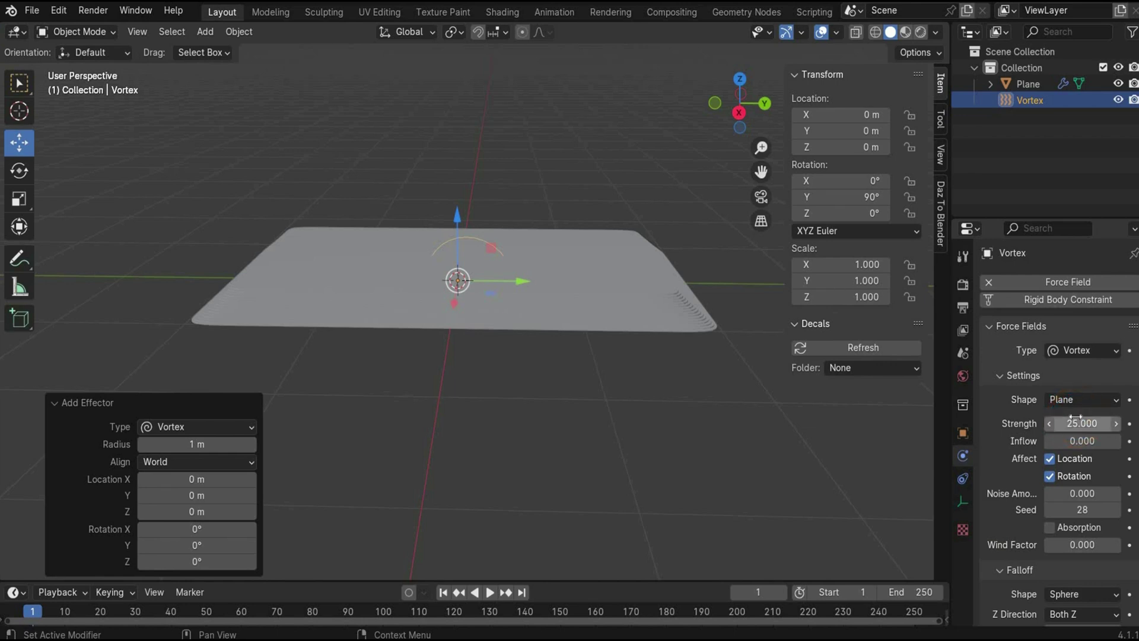
{"action": "left_click", "coordinate": [1070, 441]}
{"action": "type", "text": "1"}
{"action": "key", "text": "Return"}
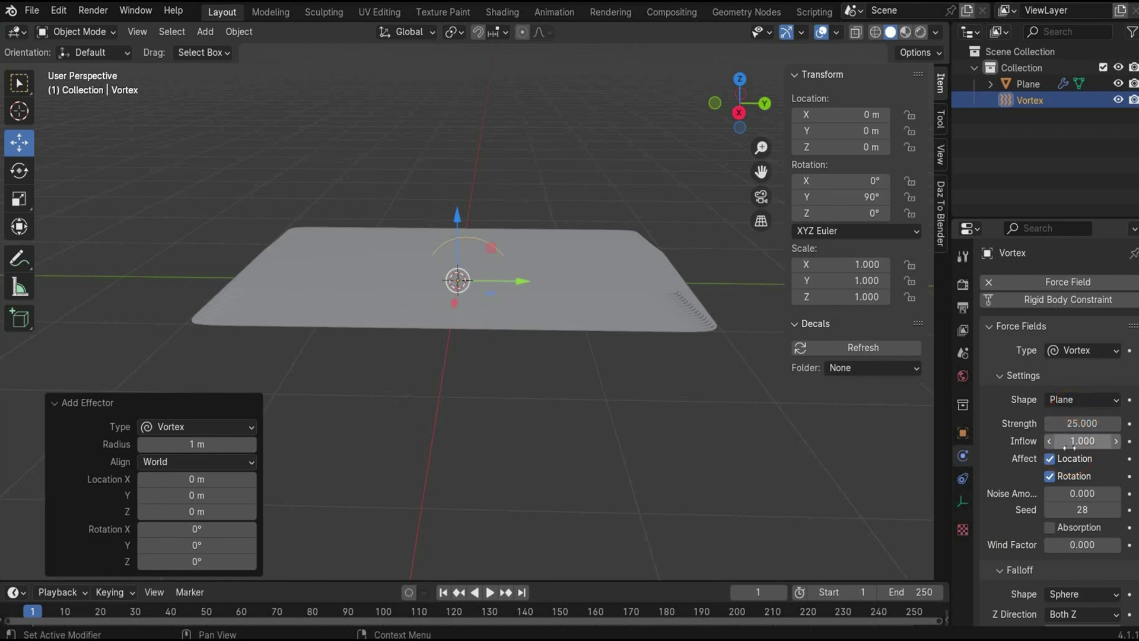
Set the Vortex falloff shape to Tube and enable minimum and maximum distances of 0.1 m each.
{"action": "scroll", "coordinate": [1024, 573], "scroll_direction": "down", "scroll_amount": 2}
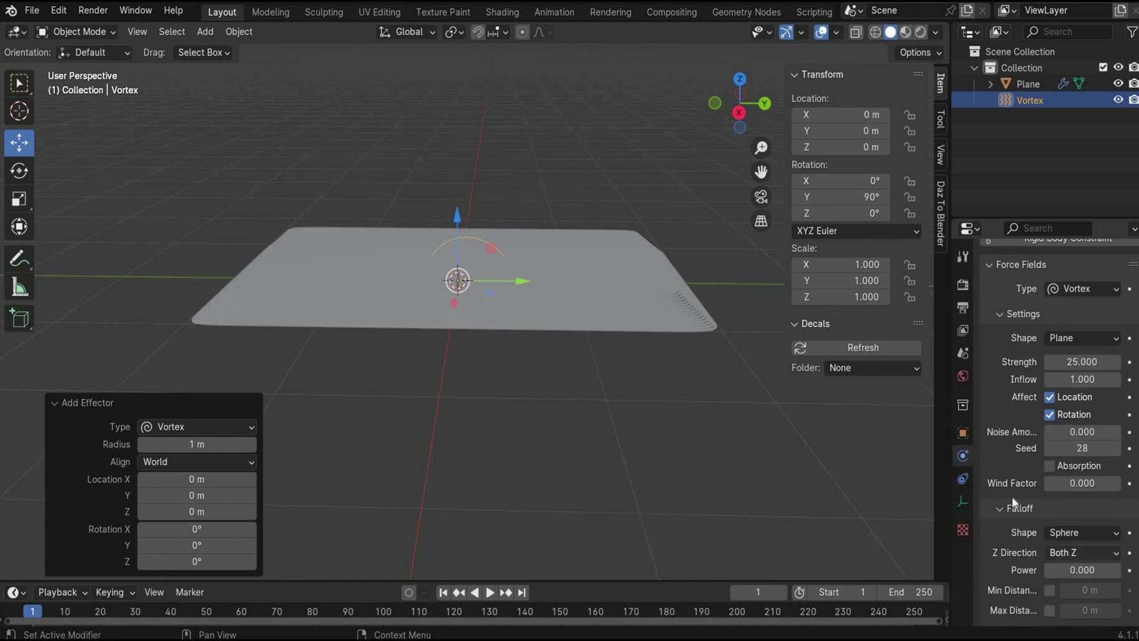
{"action": "left_click", "coordinate": [1067, 530]}
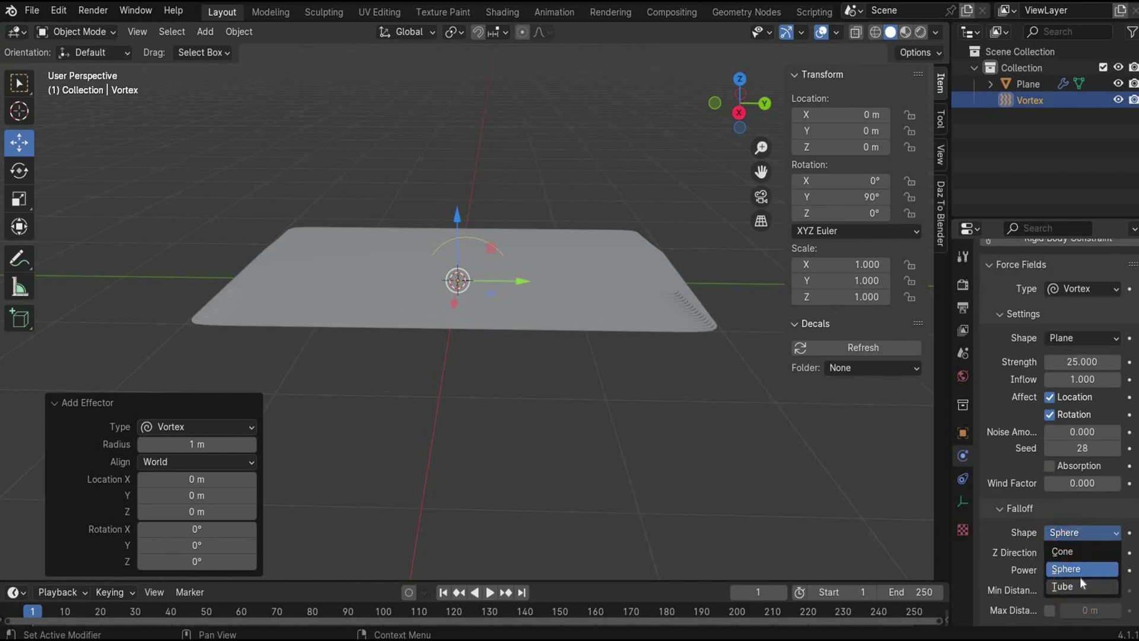
{"action": "left_click", "coordinate": [1080, 584]}
{"action": "left_click", "coordinate": [1050, 590]}
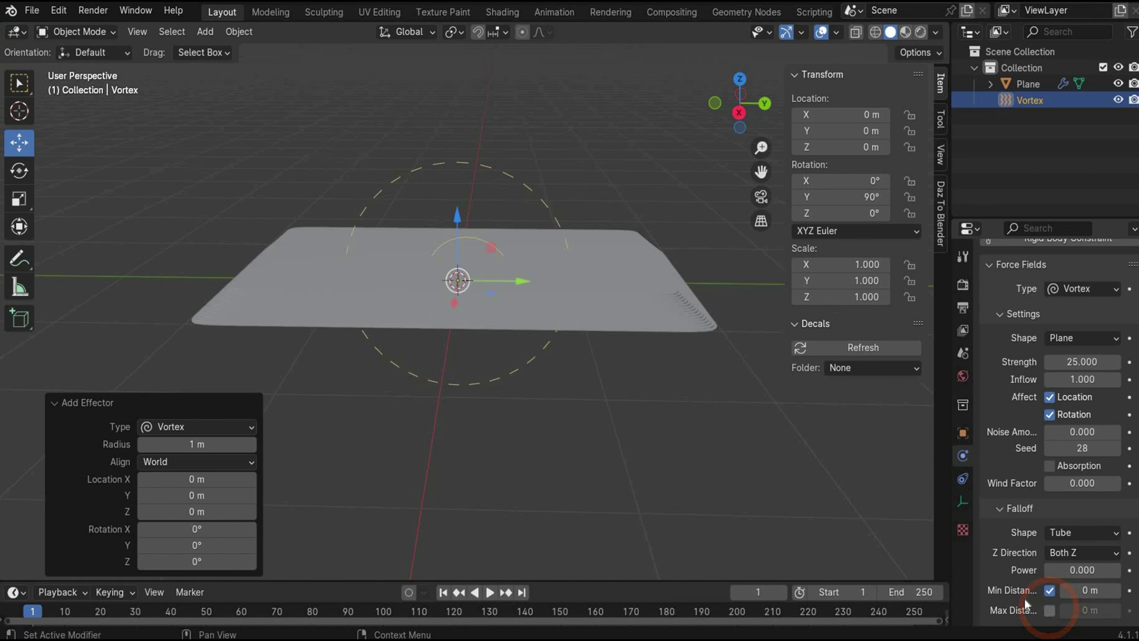
{"action": "left_click", "coordinate": [1049, 610]}
{"action": "scroll", "coordinate": [1076, 540], "scroll_direction": "down", "scroll_amount": 3}
{"action": "left_click", "coordinate": [1086, 493]}
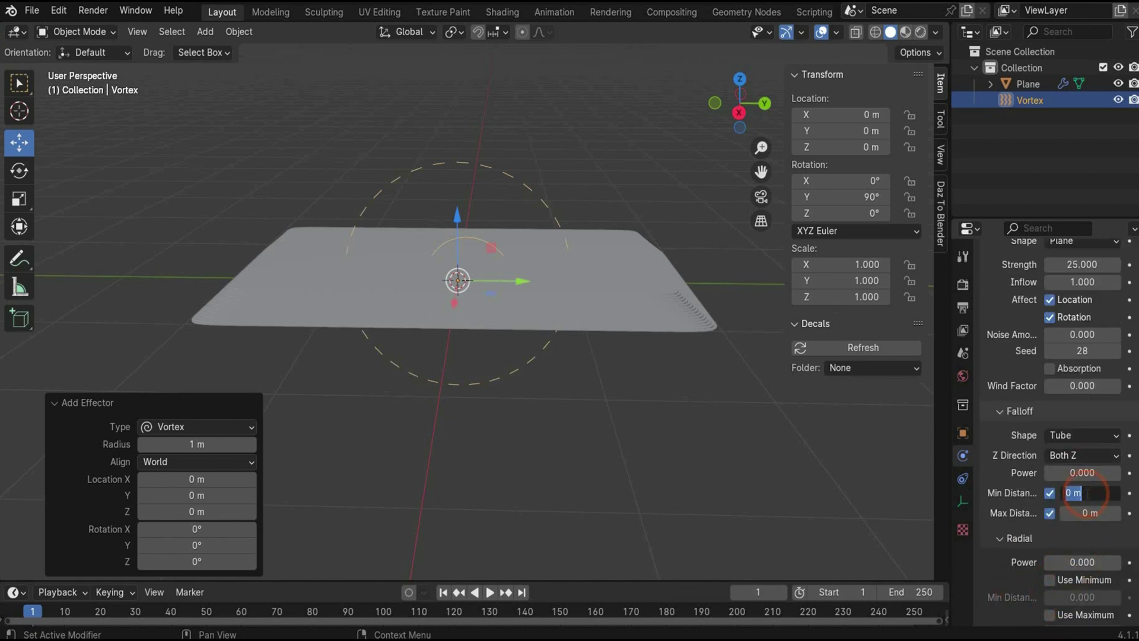
{"action": "type", "text": "0.1"}
{"action": "key", "text": "Return"}
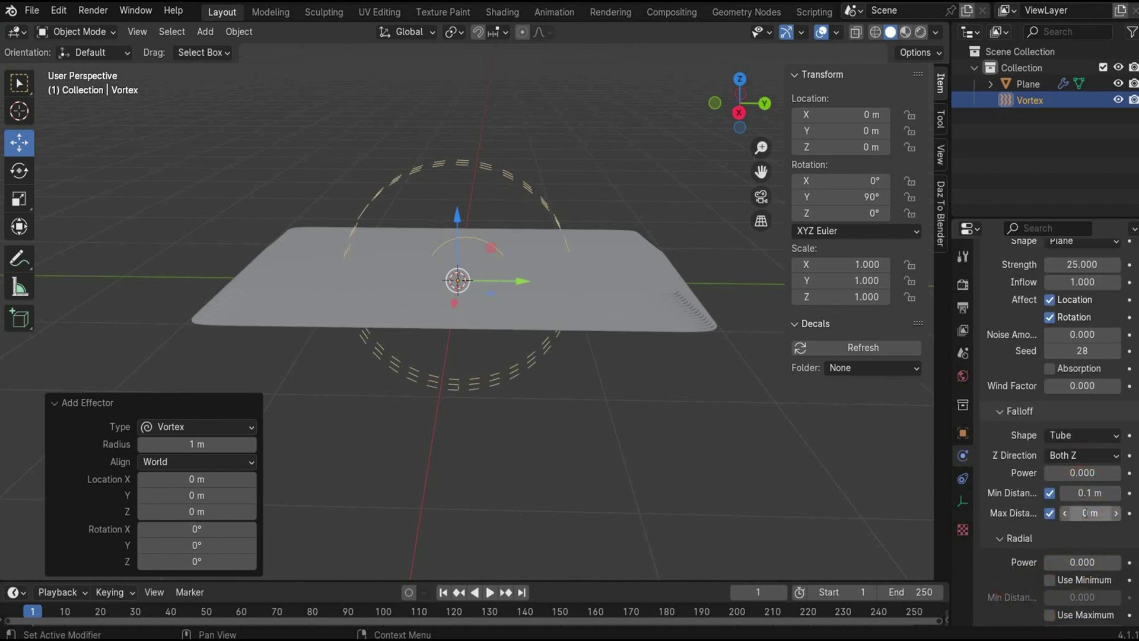
{"action": "left_click", "coordinate": [1086, 513]}
{"action": "type", "text": "0.1"}
{"action": "key", "text": "Return"}
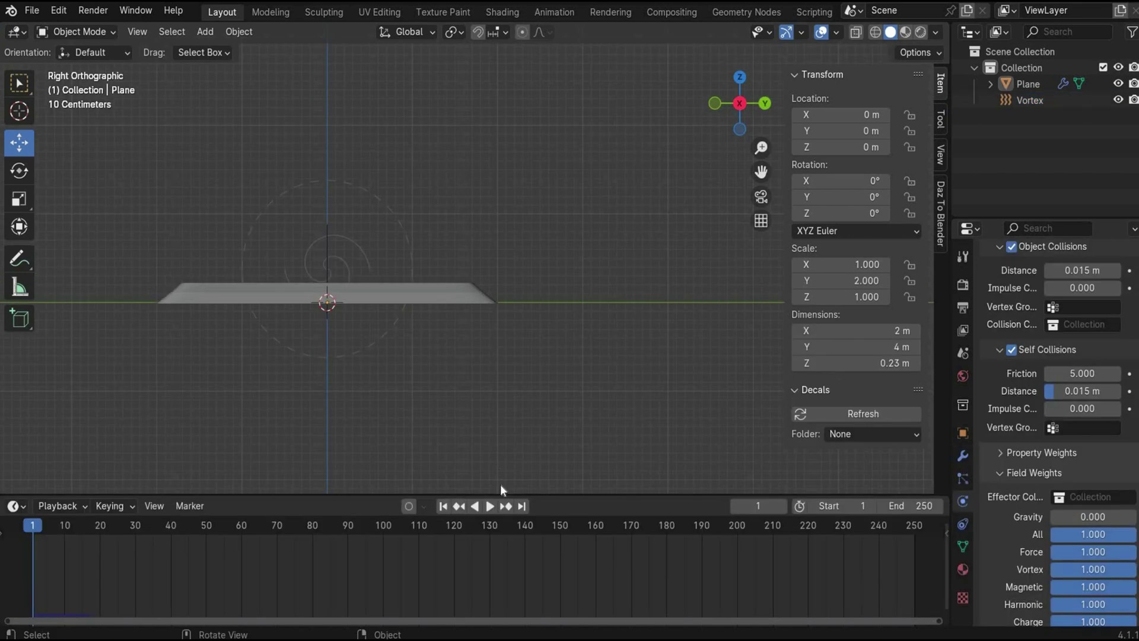
Play the cloth simulation briefly and set the scene's end frame to 500.
{"action": "key", "text": "space"}
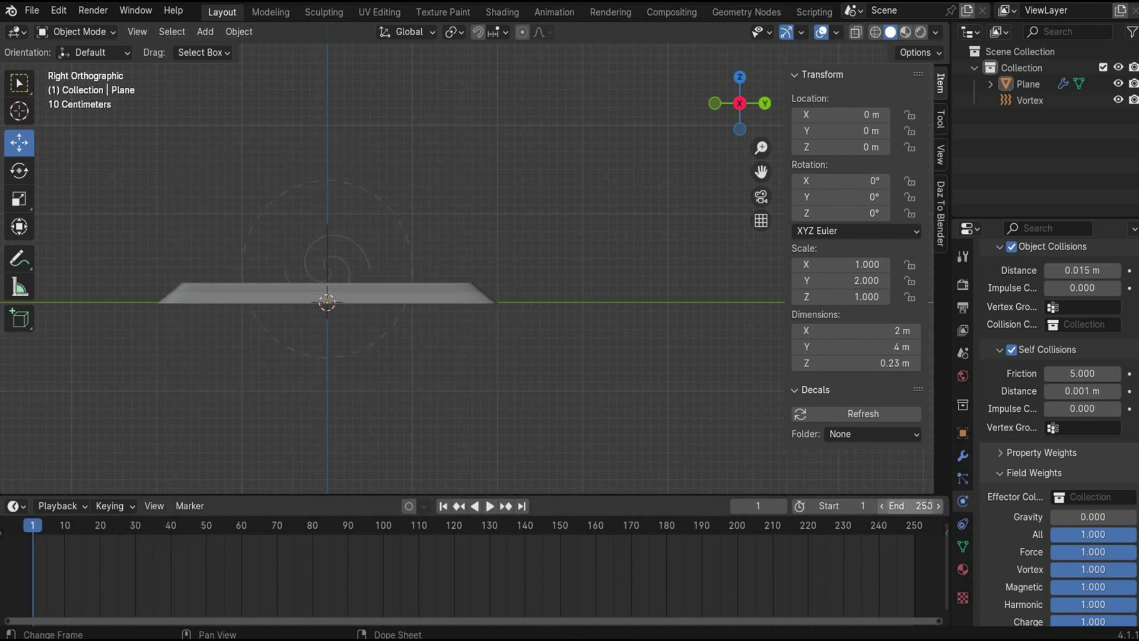
{"action": "left_click", "coordinate": [926, 506]}
{"action": "type", "text": "5"}
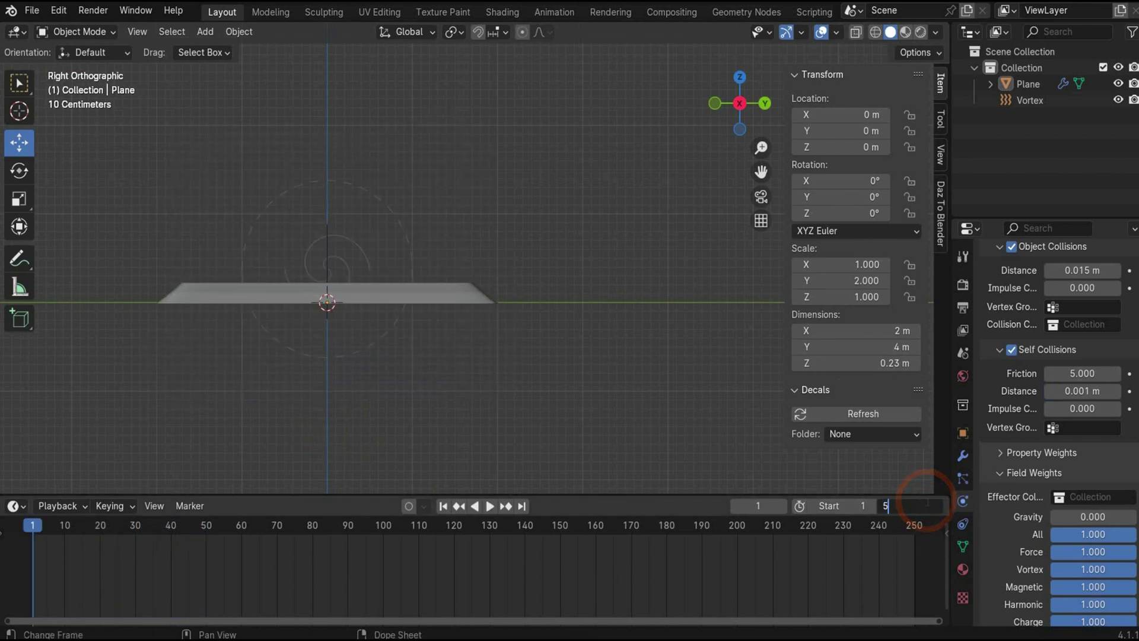
{"action": "type", "text": "00"}
{"action": "key", "text": "Return"}
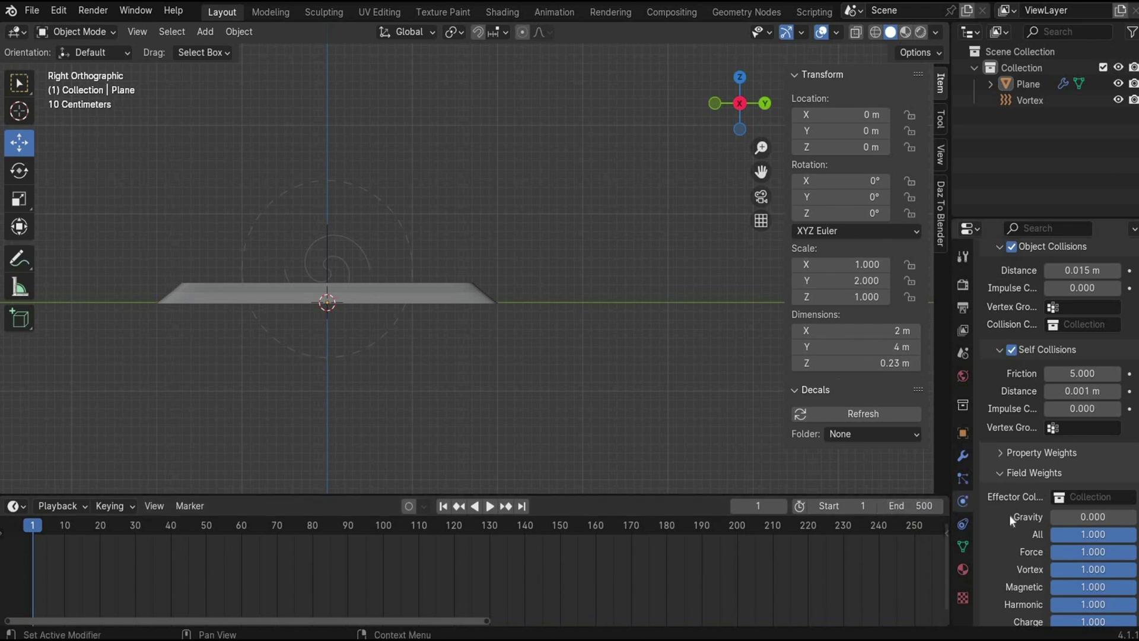
Insert a keyframe on the Vortex's rotation at frame 1.
{"action": "left_click", "coordinate": [1040, 105]}
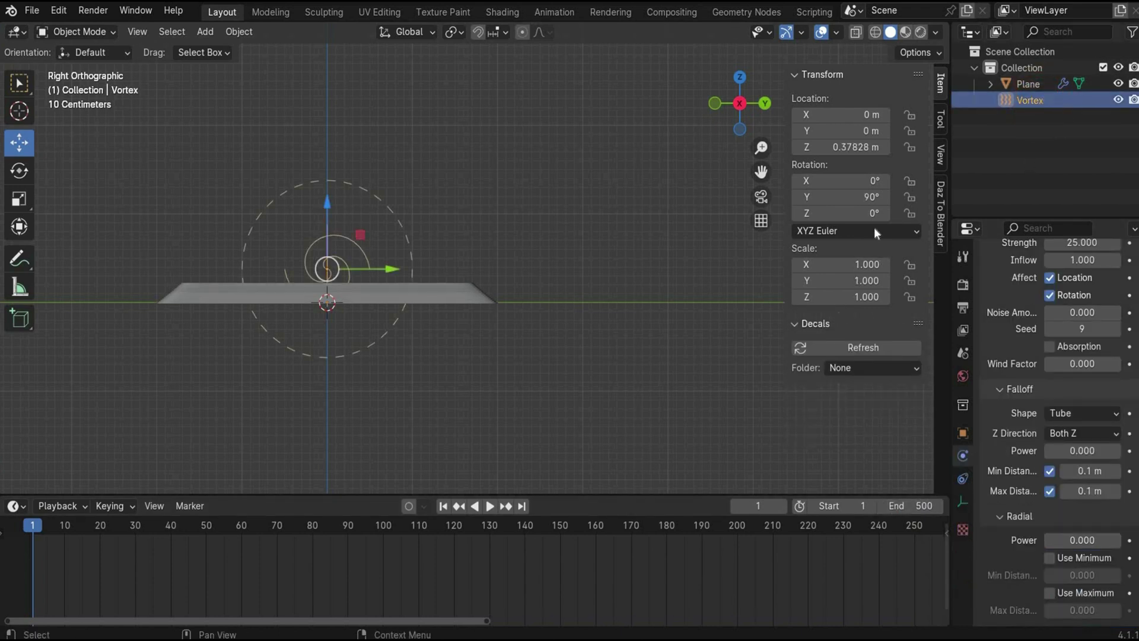
{"action": "right_click", "coordinate": [866, 181]}
{"action": "left_click", "coordinate": [854, 153]}
{"action": "left_click", "coordinate": [35, 550]}
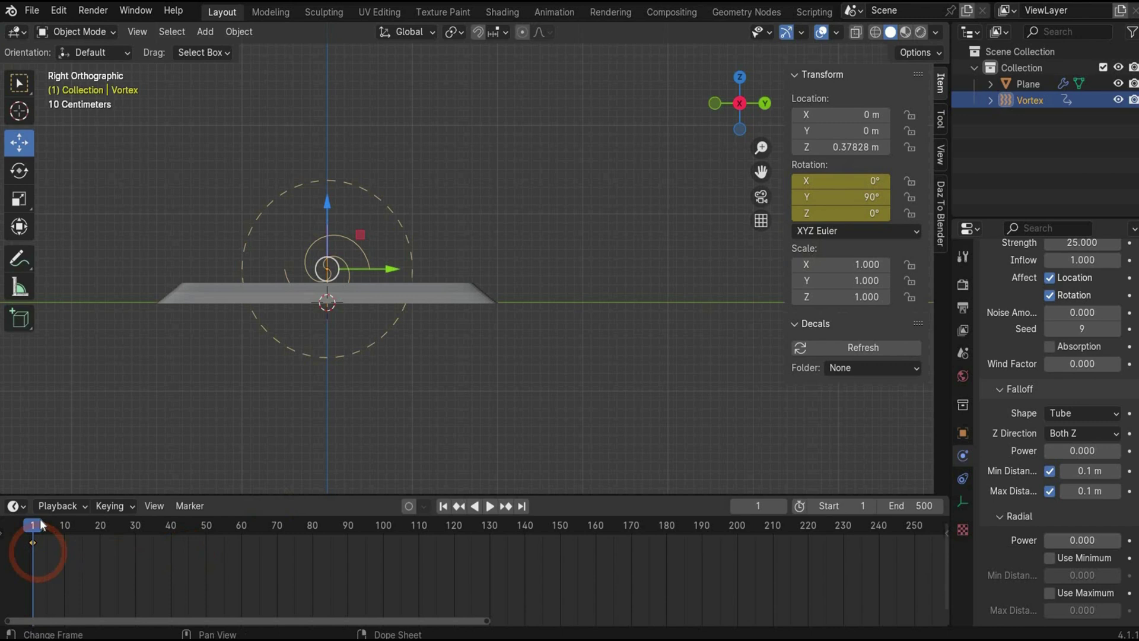
Set the Vortex's X rotation to 360° at frame 500 and keyframe its rotation there.
{"action": "left_click", "coordinate": [524, 508]}
{"action": "left_click_drag", "start_coordinate": [440, 621], "coordinate": [932, 589]}
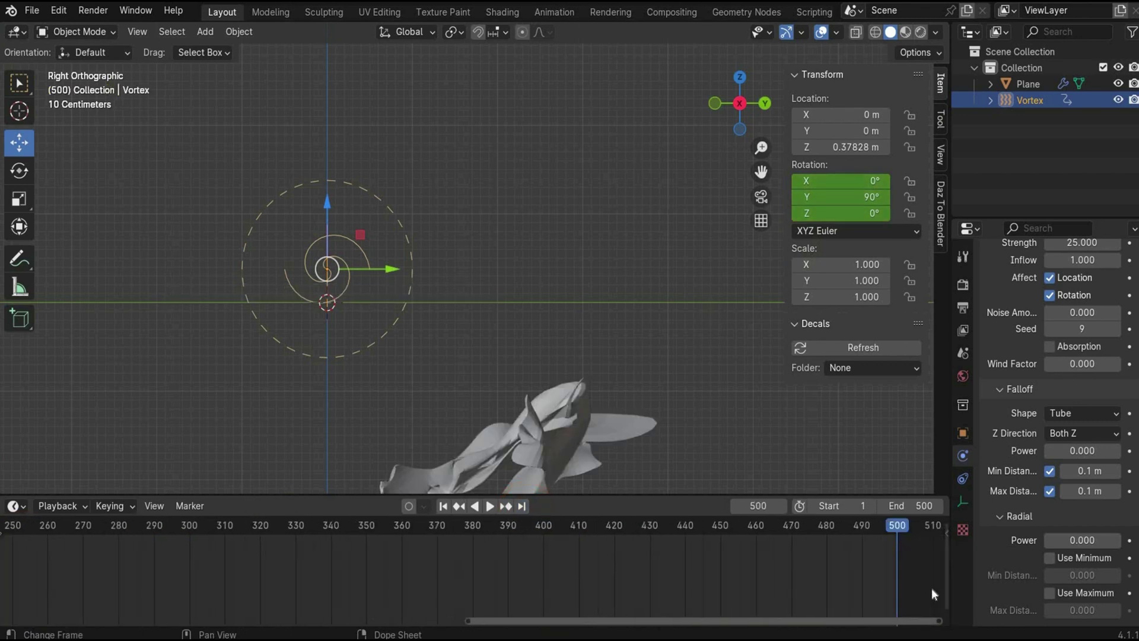
{"action": "middle_click_drag", "start_coordinate": [932, 591], "coordinate": [836, 570]}
{"action": "left_click", "coordinate": [836, 184]}
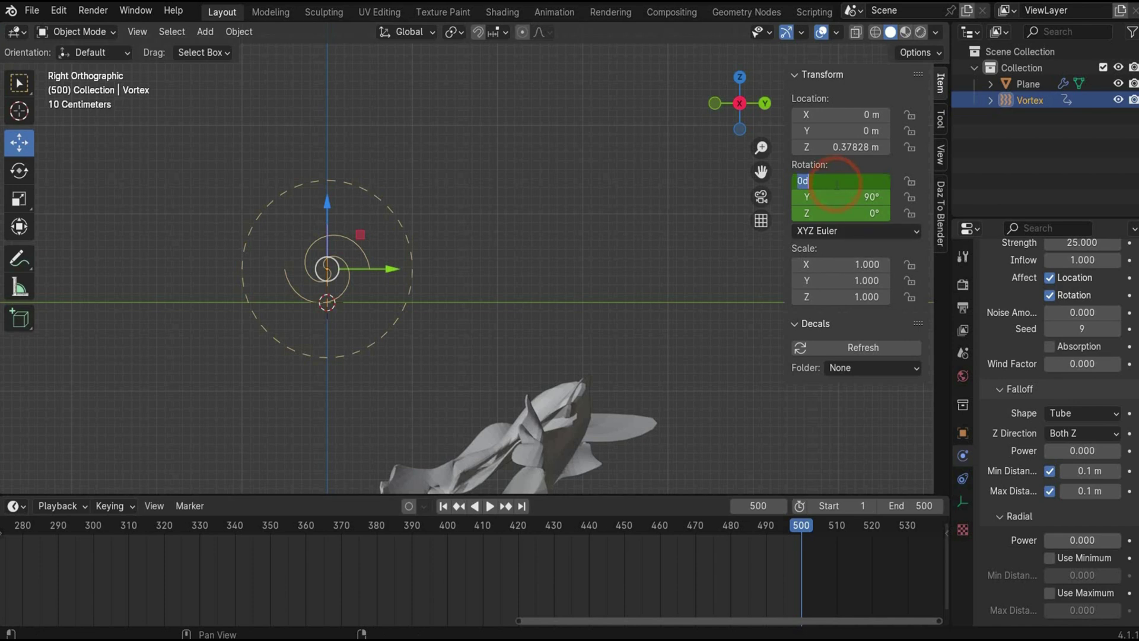
{"action": "type", "text": "360"}
{"action": "key", "text": "Return"}
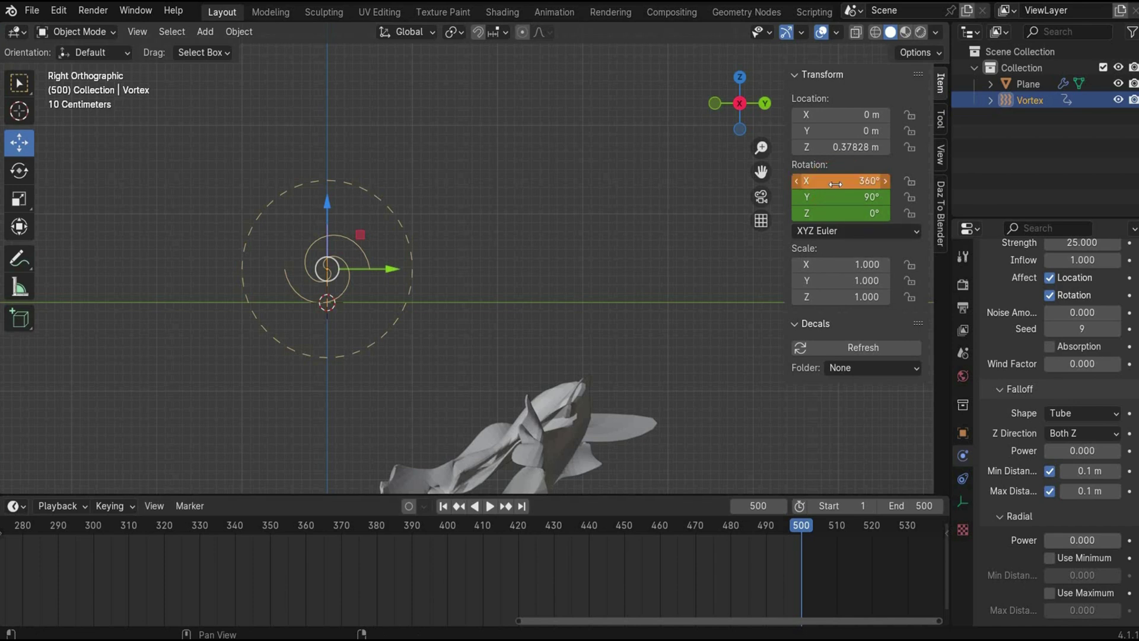
{"action": "right_click", "coordinate": [835, 184]}
{"action": "left_click", "coordinate": [835, 184]}
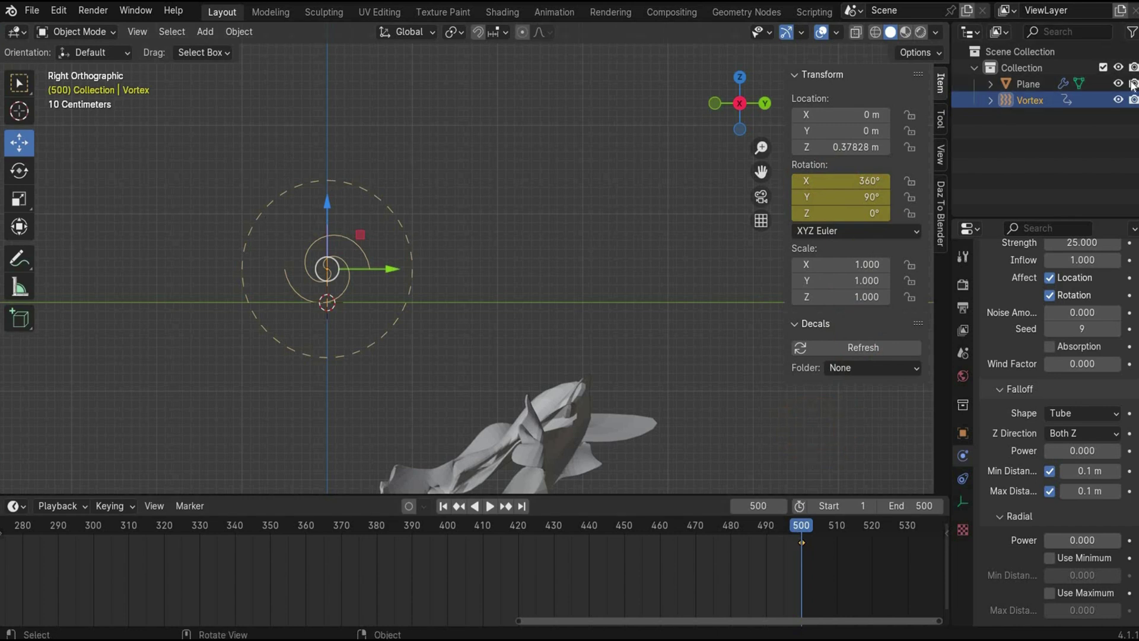
Return to frame 1 and set the simulation end frame in the plane stack's cloth cache to 500.
{"action": "left_click", "coordinate": [442, 507]}
{"action": "left_click", "coordinate": [410, 295]}
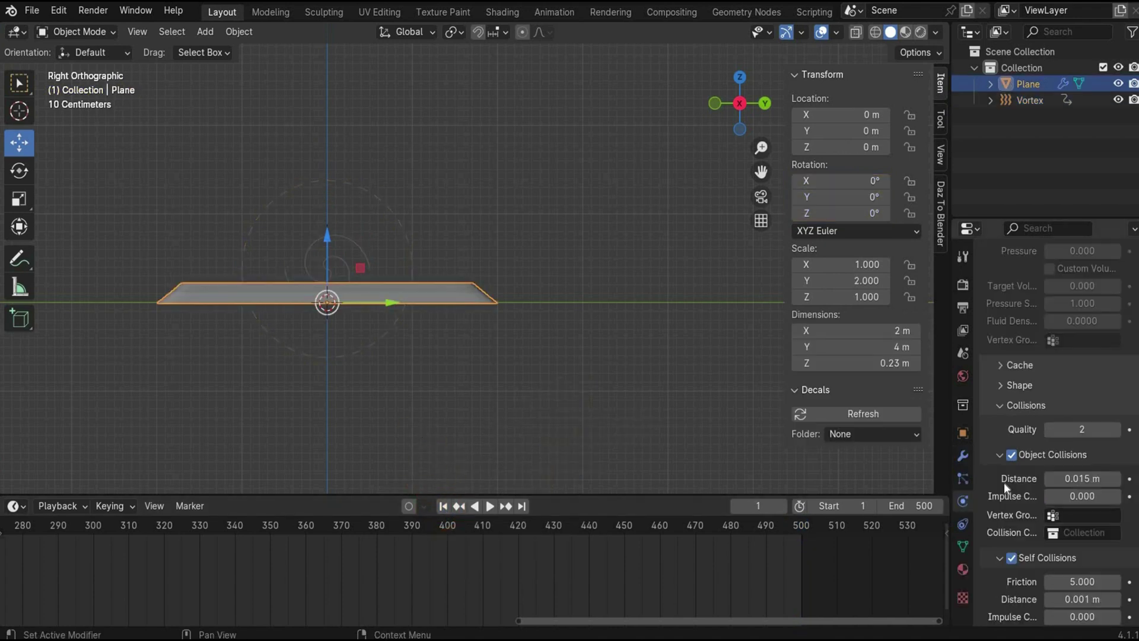
{"action": "scroll", "coordinate": [1004, 482], "scroll_direction": "down", "scroll_amount": 10}
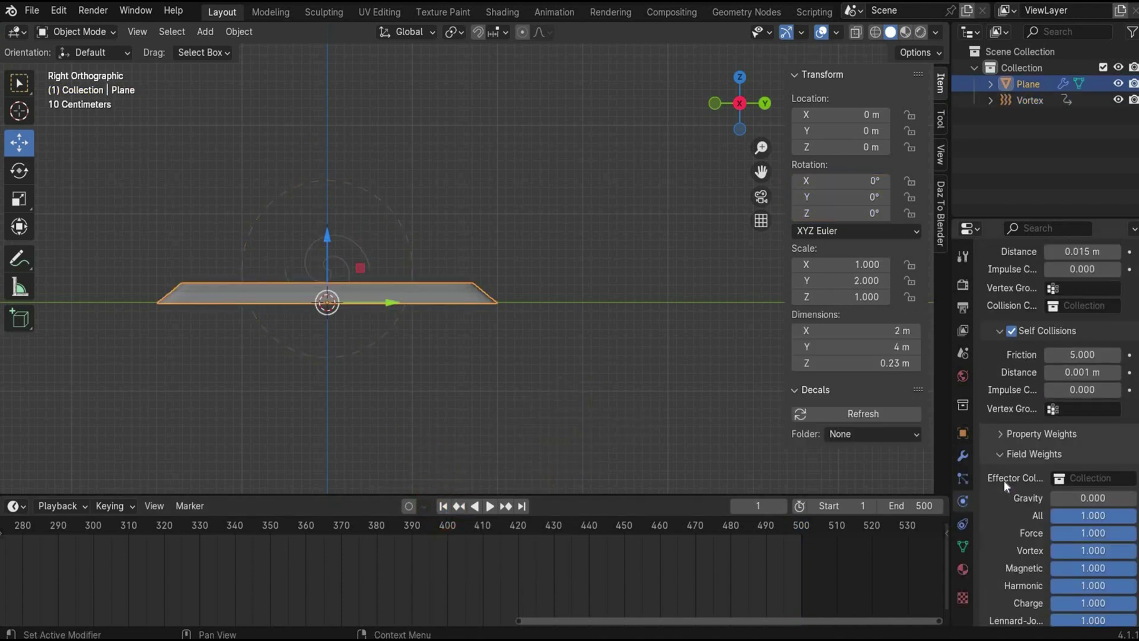
{"action": "scroll", "coordinate": [1012, 462], "scroll_direction": "up", "scroll_amount": 20}
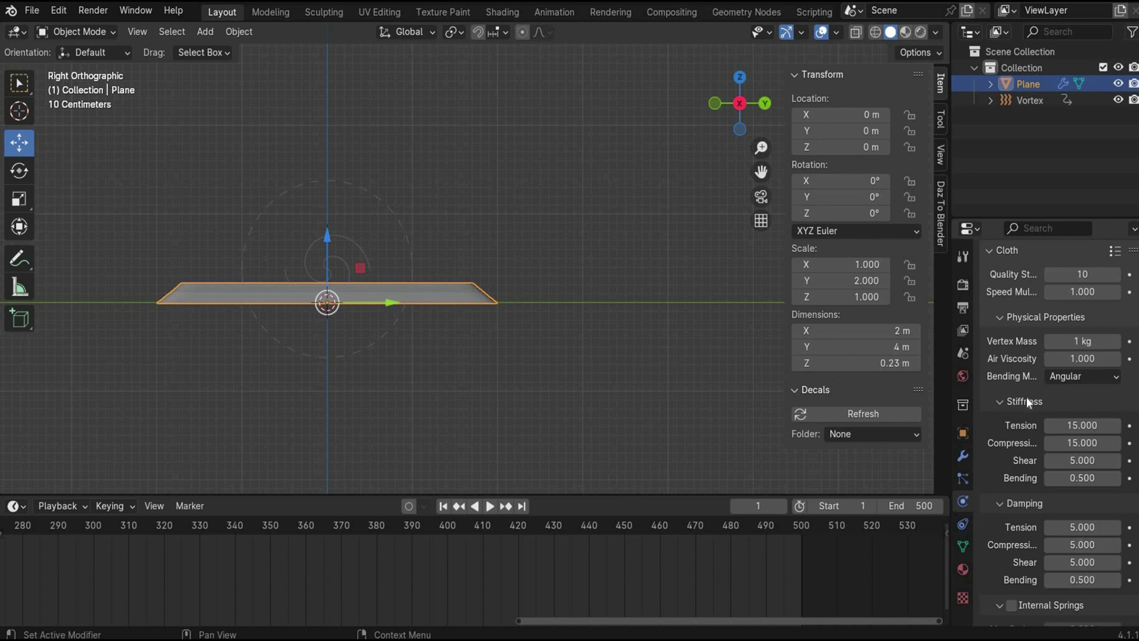
{"action": "scroll", "coordinate": [1020, 416], "scroll_direction": "down", "scroll_amount": 15}
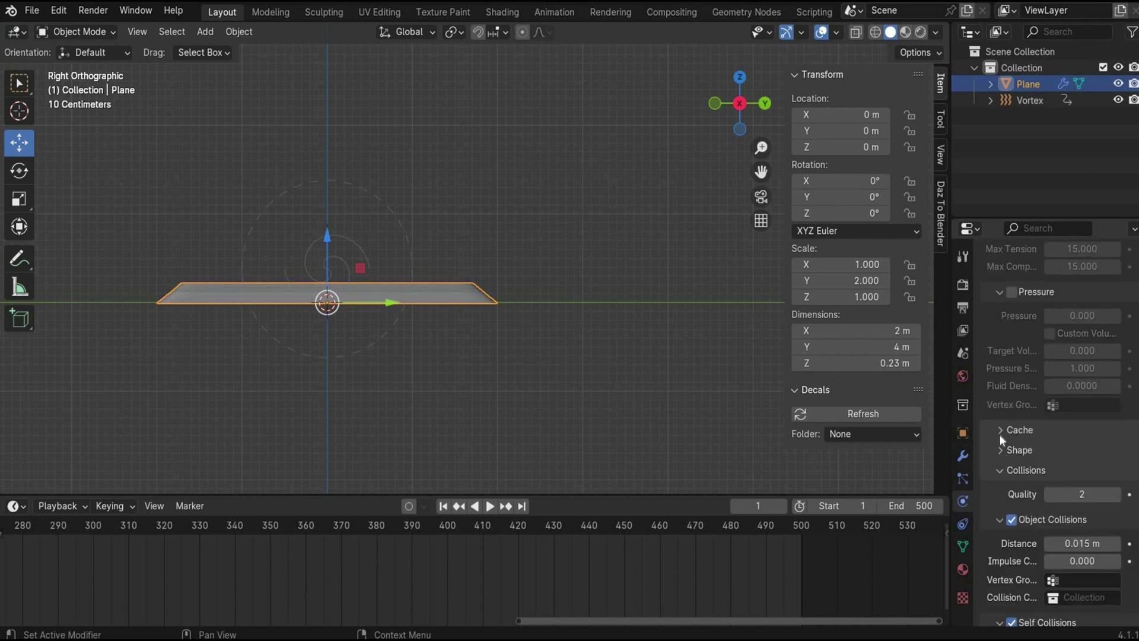
{"action": "left_click", "coordinate": [1019, 430]}
{"action": "left_click", "coordinate": [1075, 506]}
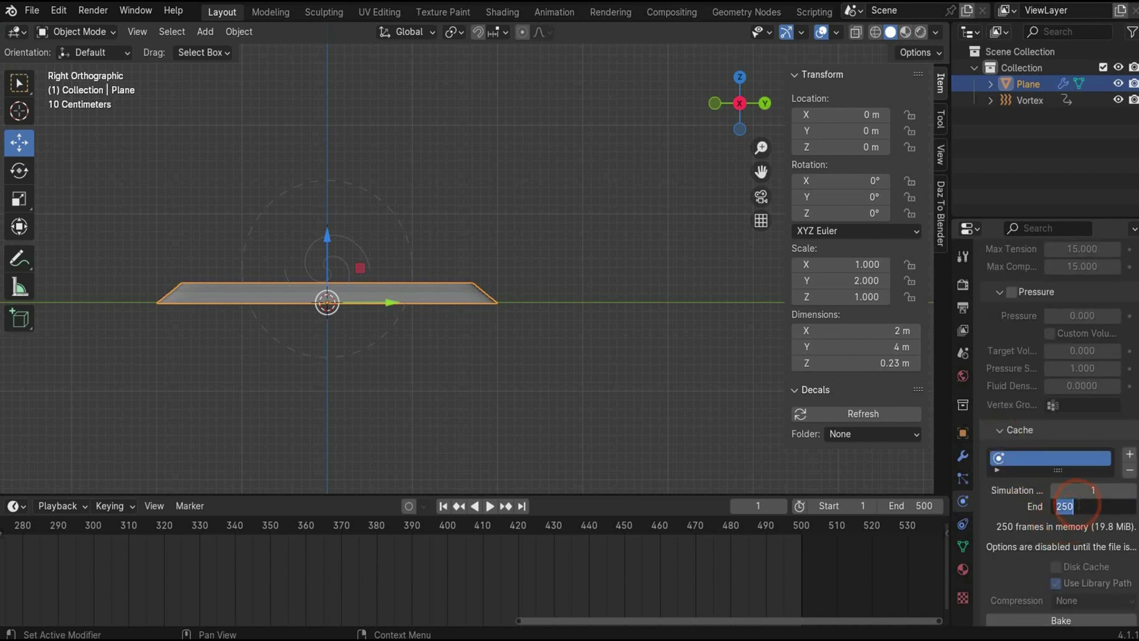
{"action": "key", "text": "Return"}
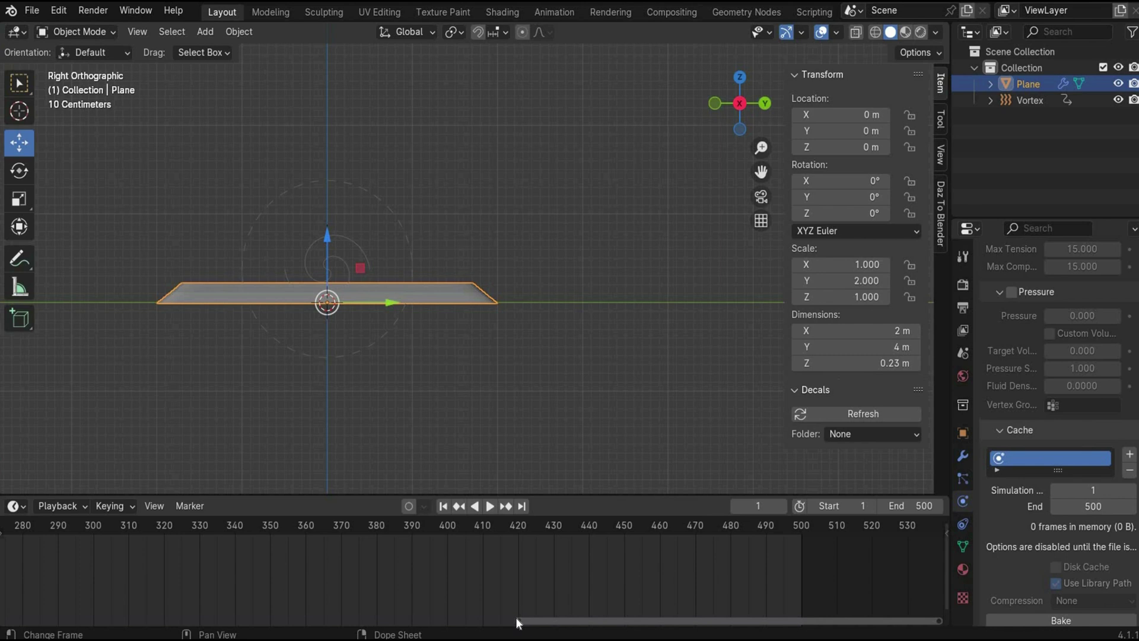
Set the cloth's self-collision distance to 0.01 m and play the simulation up to frame 100.
{"action": "key", "text": "Home"}
{"action": "scroll", "coordinate": [1105, 465], "scroll_direction": "down", "scroll_amount": 10}
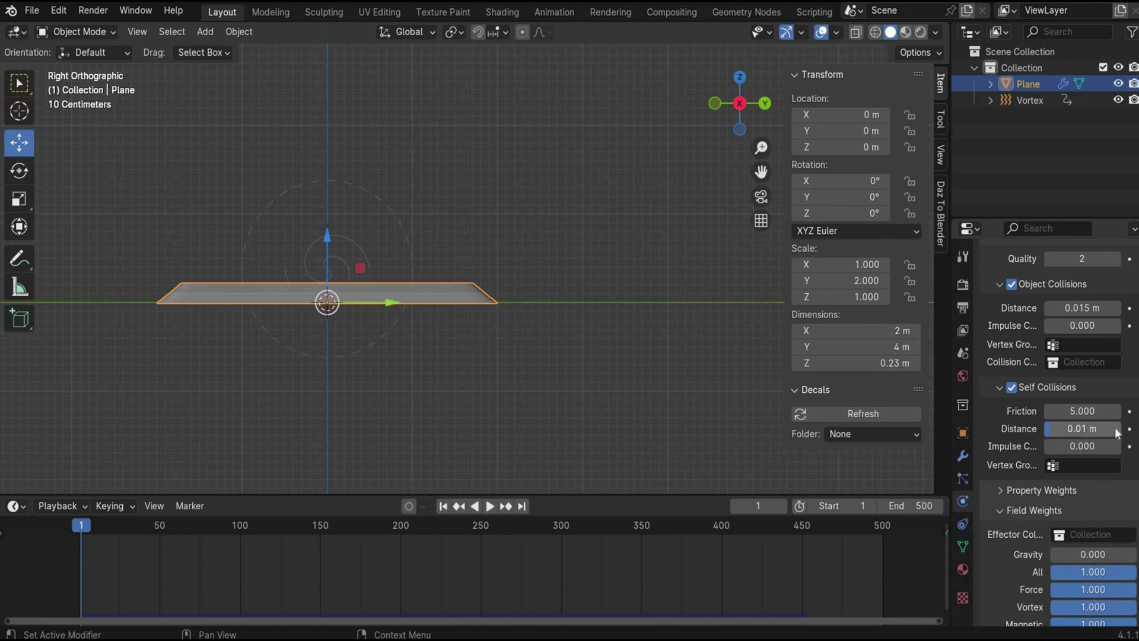
{"action": "left_click", "coordinate": [493, 508]}
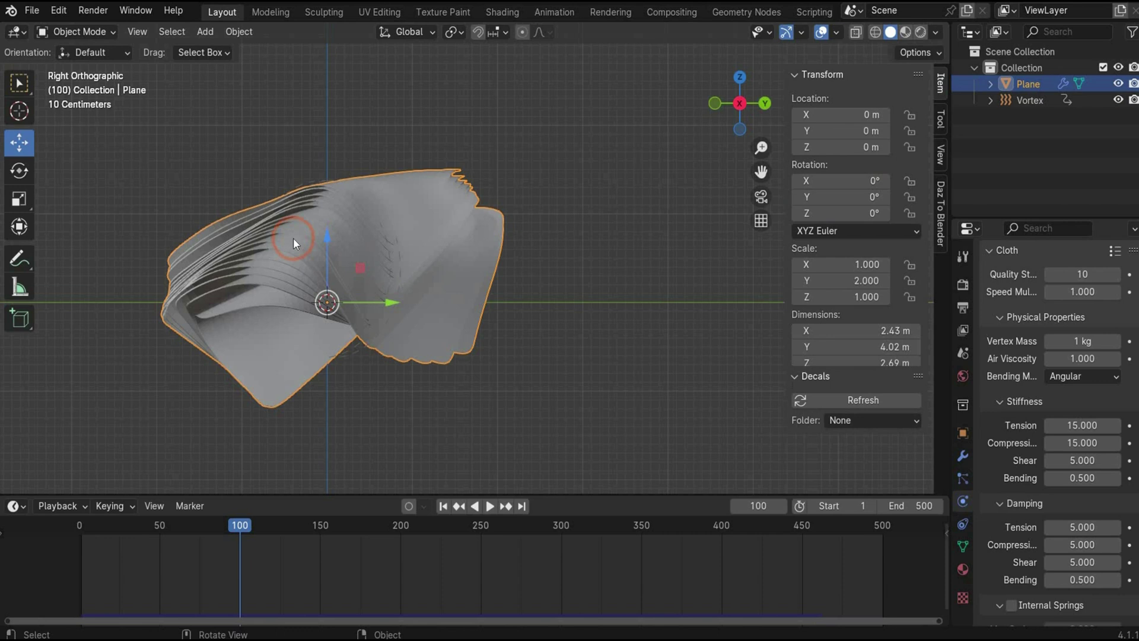
Apply smooth shading to the twisted plane stack and deselect it.
{"action": "right_click", "coordinate": [293, 238]}
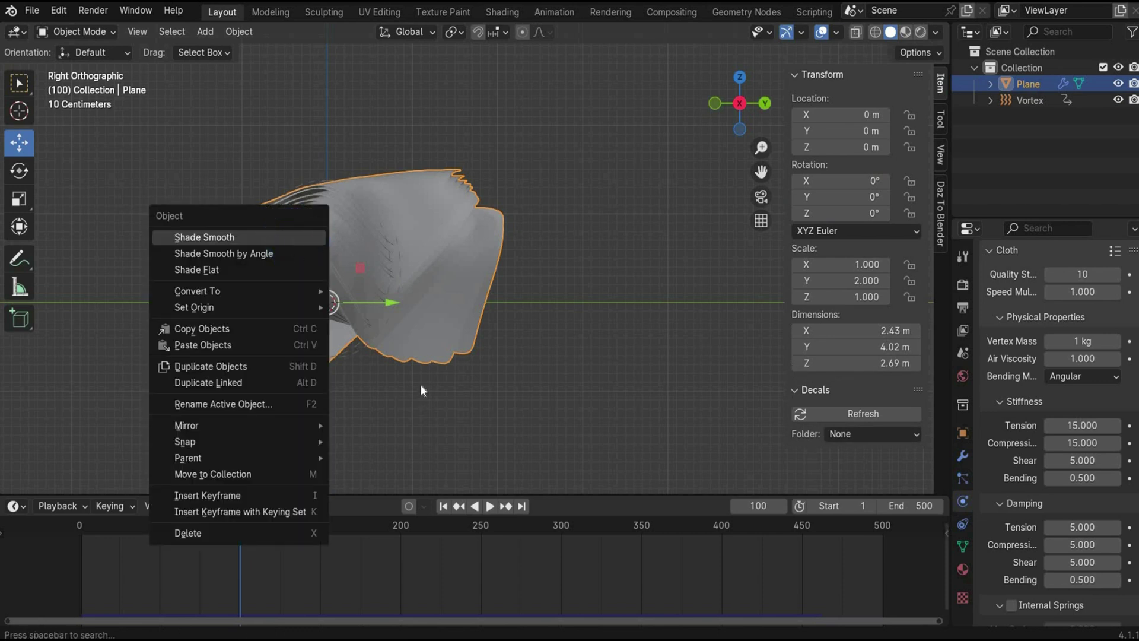
{"action": "left_click", "coordinate": [294, 237]}
{"action": "left_click", "coordinate": [683, 337]}
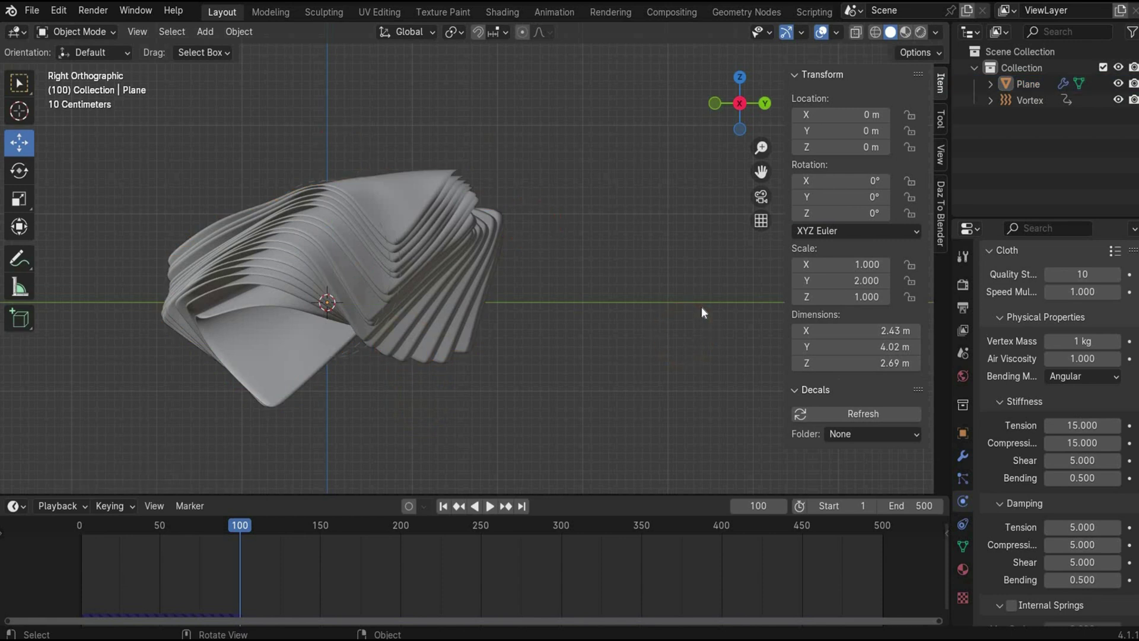
Add a new 2 m plane at the world origin and rotate it 90° about Y as a backdrop.
{"action": "left_click", "coordinate": [212, 30]}
{"action": "mouse_move", "coordinate": [220, 50]}
{"action": "left_click", "coordinate": [362, 49]}
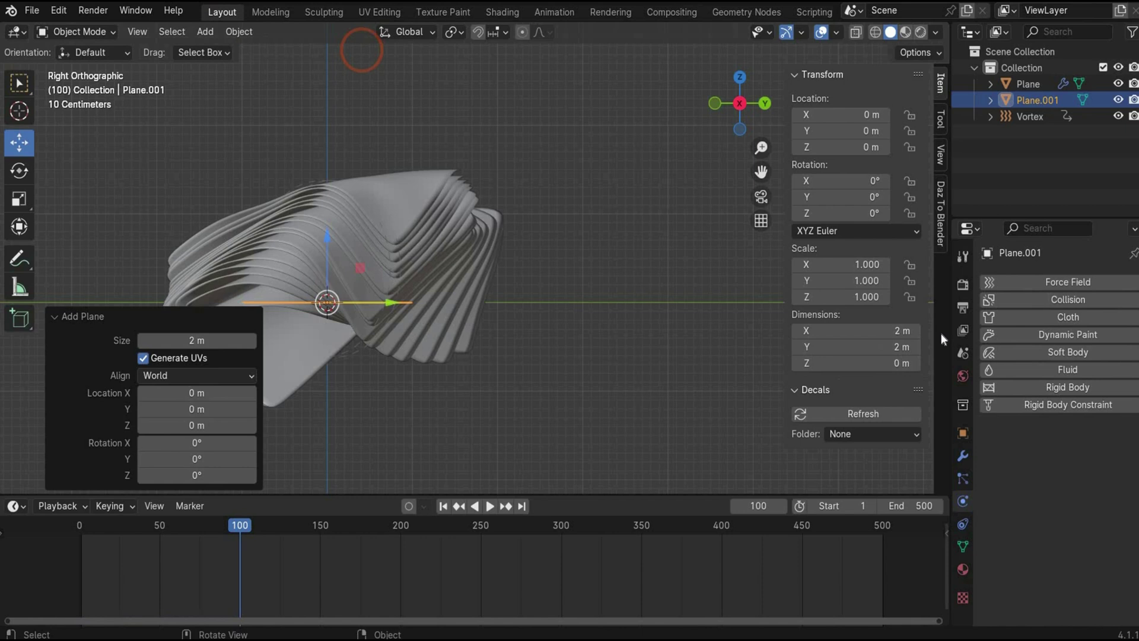
{"action": "left_click", "coordinate": [942, 336]}
{"action": "left_click_drag", "start_coordinate": [833, 201], "coordinate": [895, 202]}
{"action": "left_click", "coordinate": [837, 201]}
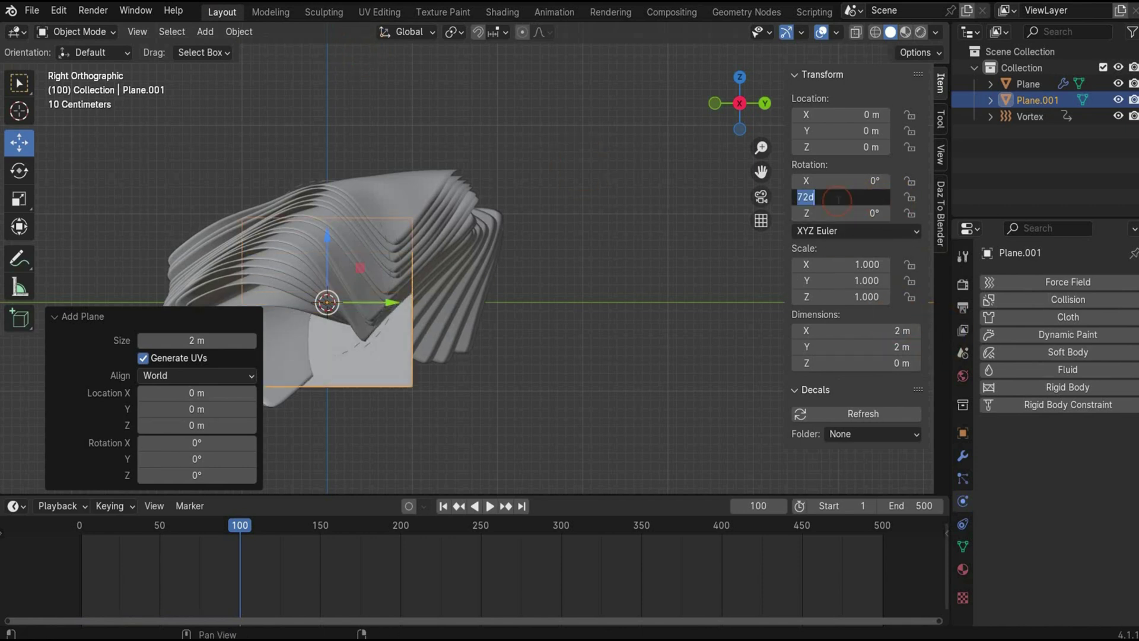
{"action": "type", "text": "90"}
{"action": "key", "text": "Return"}
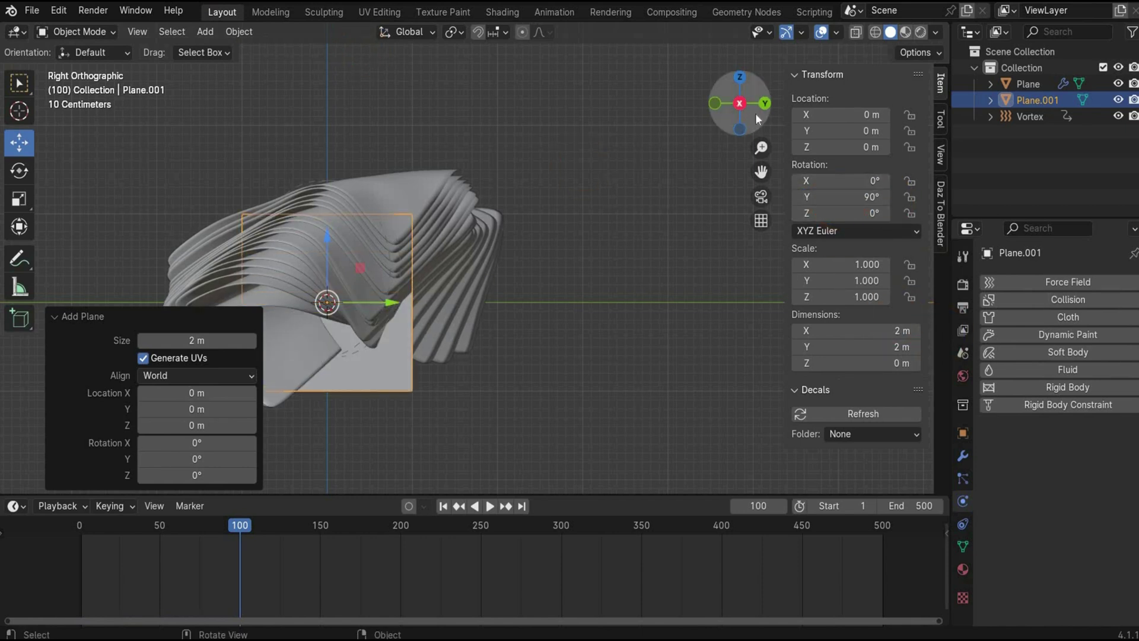
Move the backdrop plane behind the stack to about X -5.5 m and scale it to about 16.1 in X and 17.7 in Y.
{"action": "left_click_drag", "start_coordinate": [756, 113], "coordinate": [468, 297]}
{"action": "left_click_drag", "start_coordinate": [308, 274], "coordinate": [278, 270]}
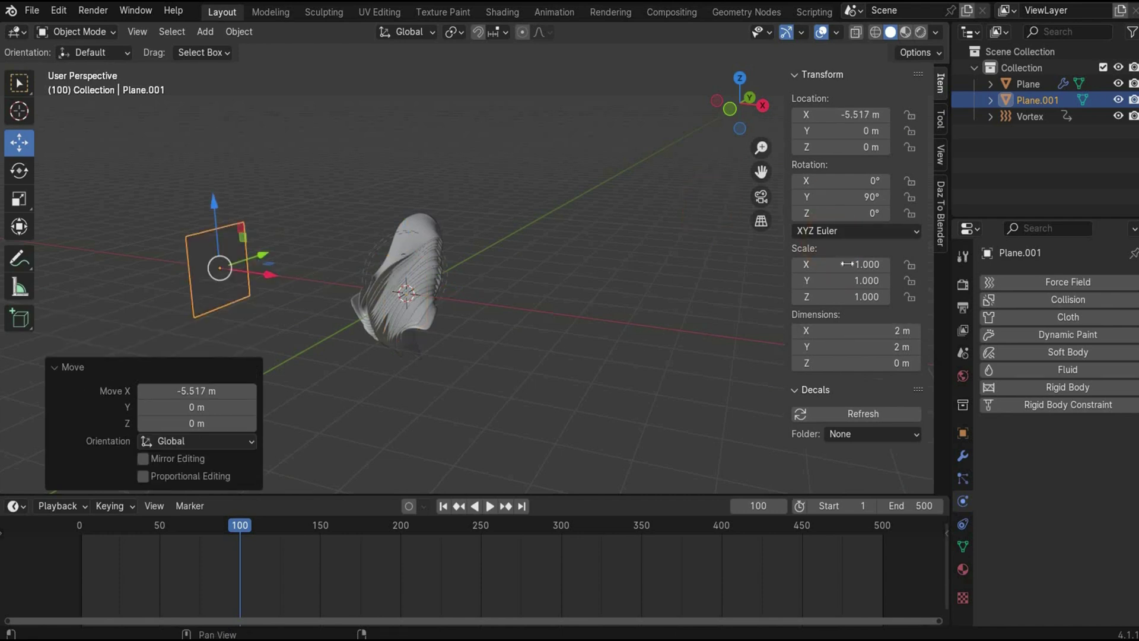
{"action": "left_click_drag", "start_coordinate": [847, 264], "coordinate": [689, 72]}
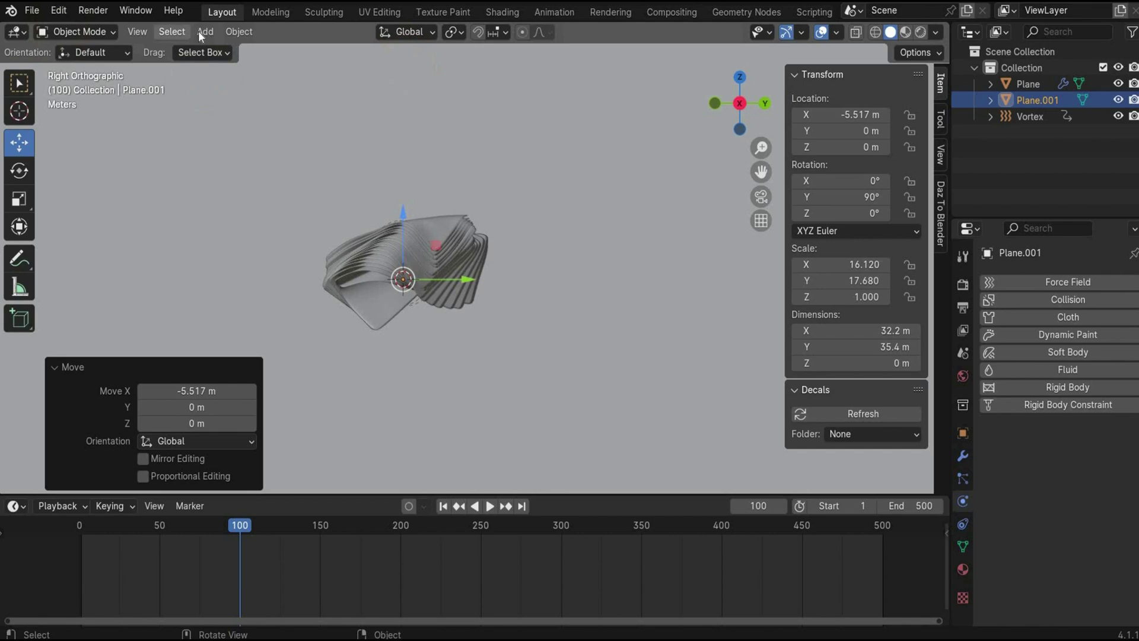
Add a camera aligned with the right-side view, look through it, and move it to about X 10.72 m to frame the stack.
{"action": "key", "text": "shift+a"}
{"action": "left_click", "coordinate": [258, 330]}
{"action": "left_click", "coordinate": [765, 197]}
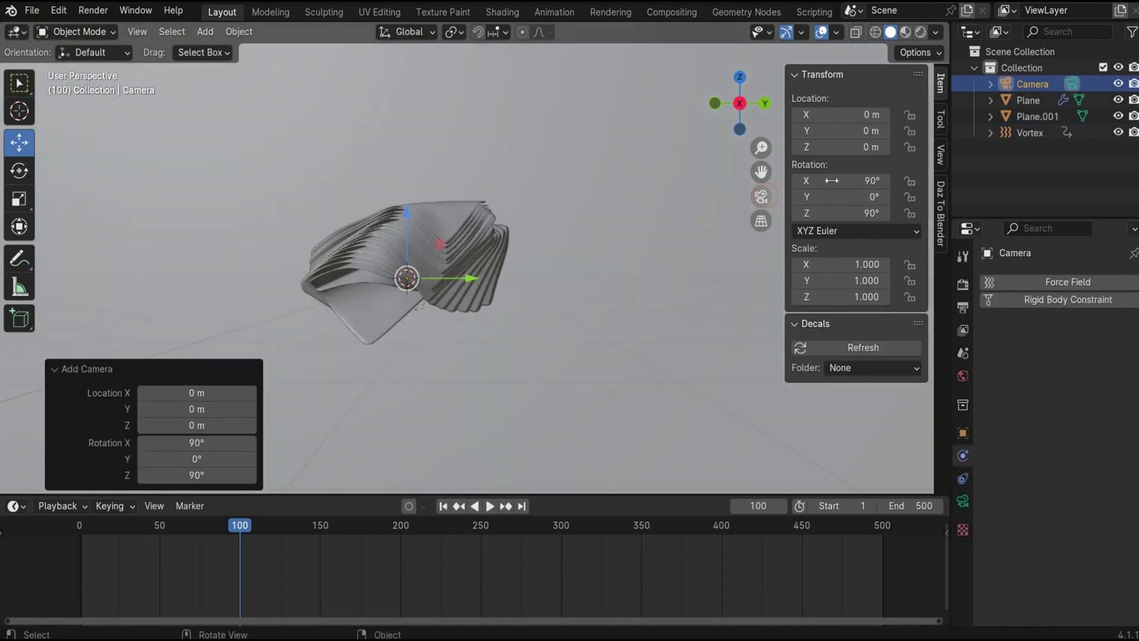
{"action": "left_click_drag", "start_coordinate": [855, 115], "coordinate": [810, 114]}
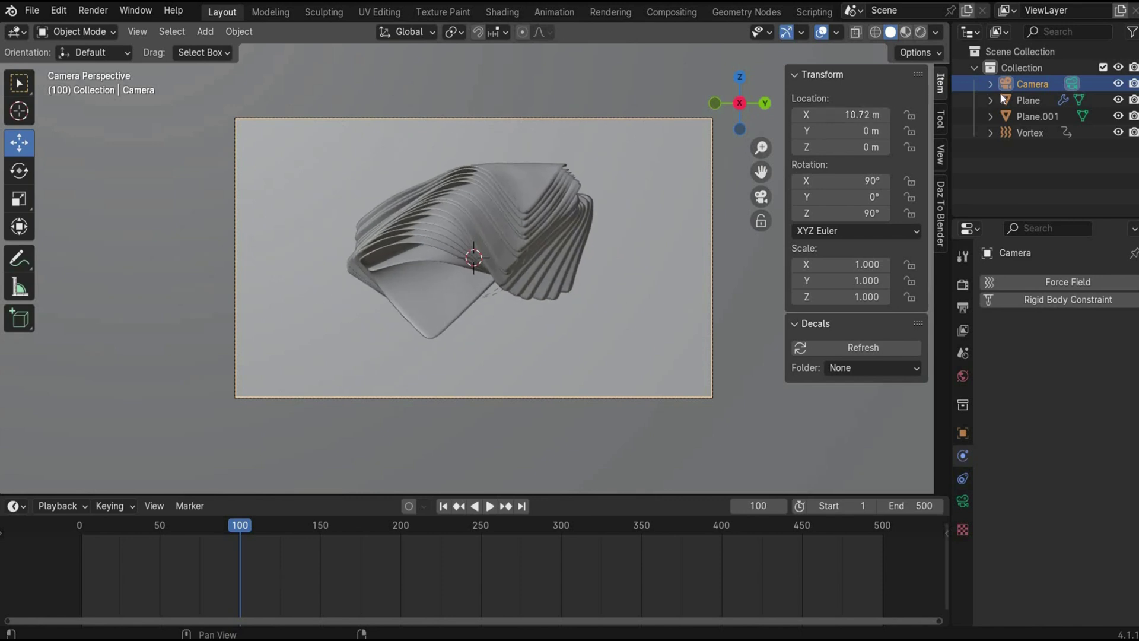
Set the render output resolution to 1080 × 1350 px.
{"action": "left_click", "coordinate": [963, 307]}
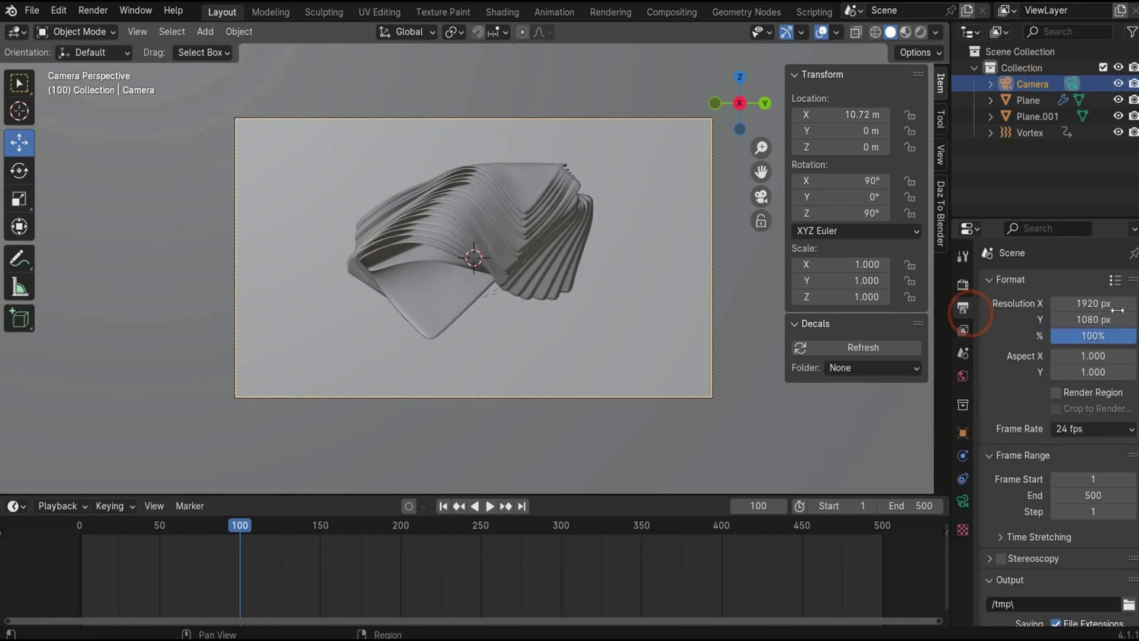
{"action": "double_click", "coordinate": [1109, 303]}
{"action": "type", "text": "108"}
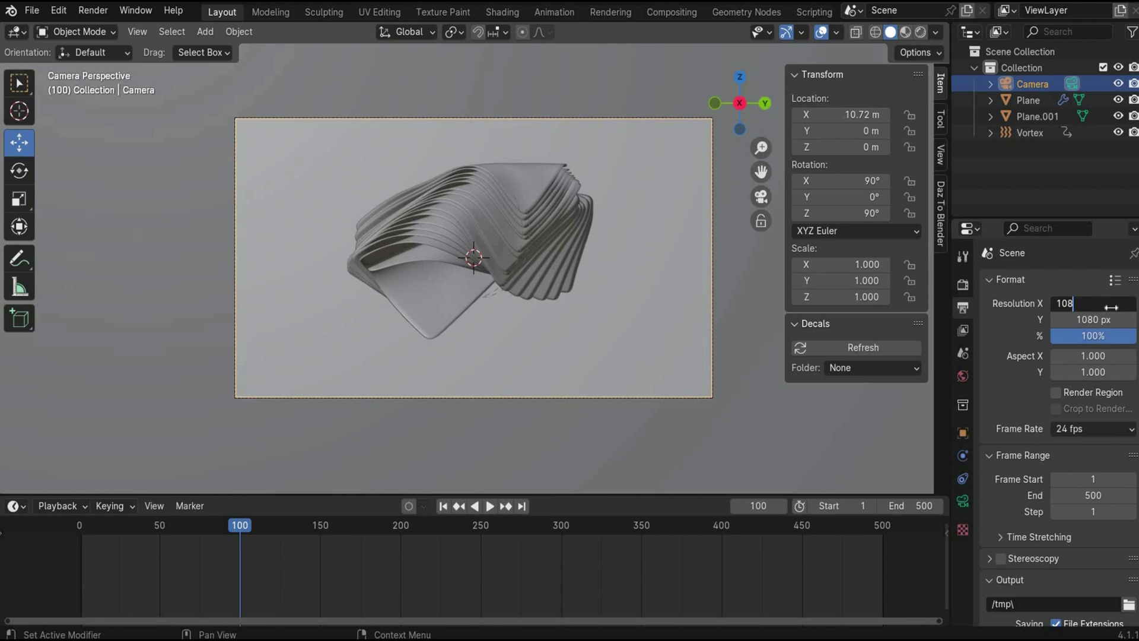
{"action": "type", "text": "0"}
{"action": "key", "text": "Return"}
{"action": "double_click", "coordinate": [1096, 320]}
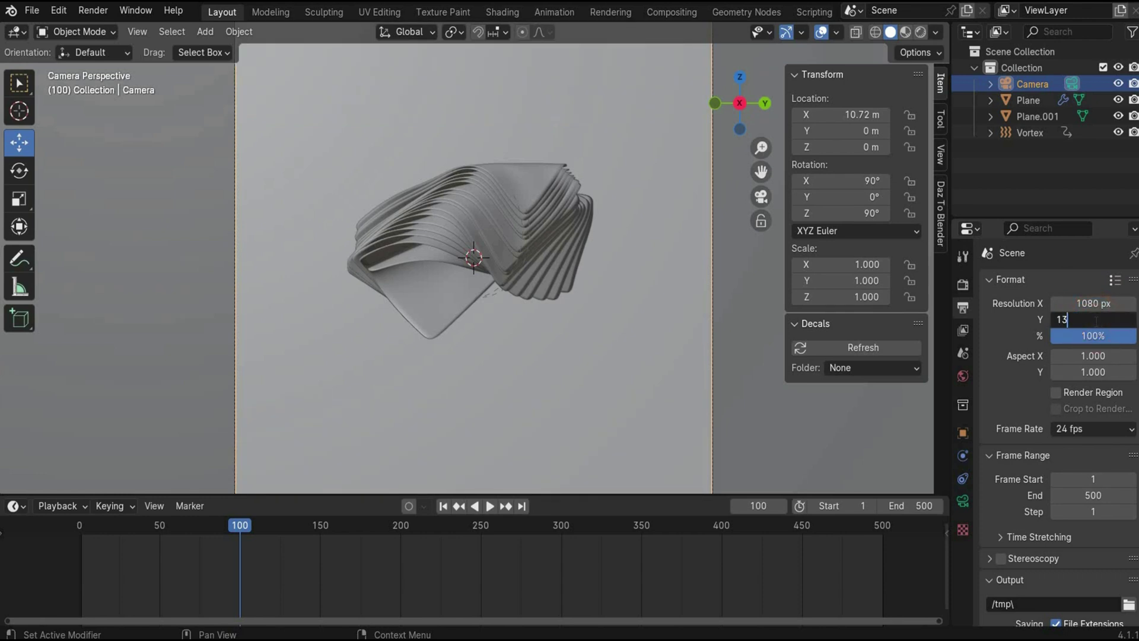
{"action": "key", "text": "Return"}
{"action": "scroll", "coordinate": [304, 185], "scroll_direction": "down", "scroll_amount": 2}
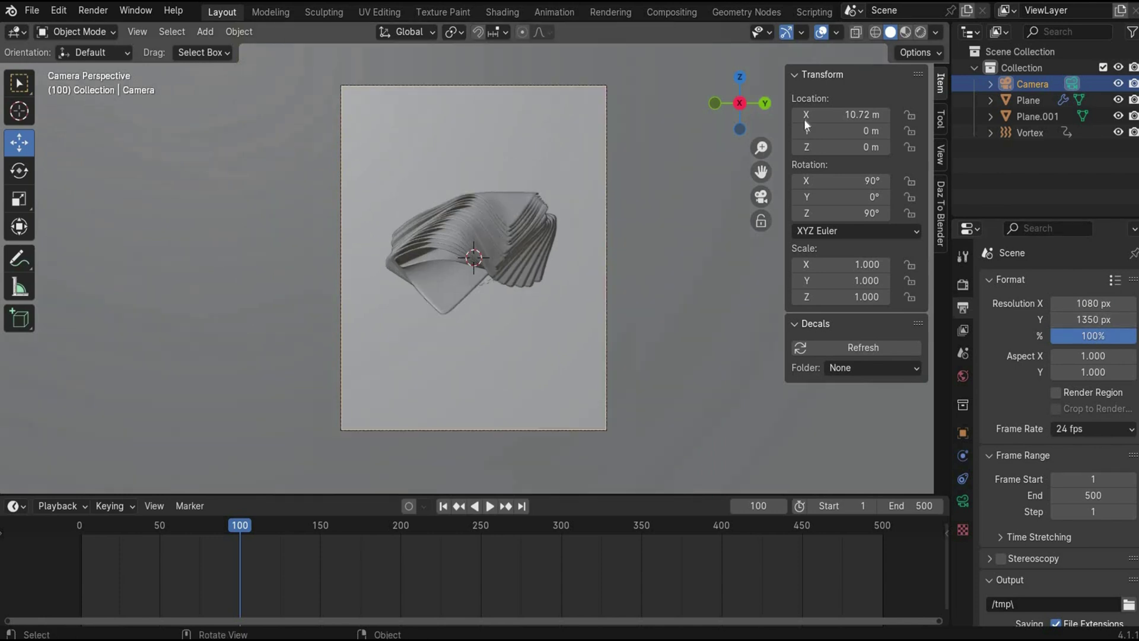
Move the camera closer to the stack, to X 7.9 m.
{"action": "left_click_drag", "start_coordinate": [845, 114], "coordinate": [726, 114]}
{"action": "mouse_move", "coordinate": [712, 542]}
{"action": "left_mouse_down"}
{"action": "mouse_move", "coordinate": [664, 542]}
{"action": "mouse_move", "coordinate": [676, 542]}
{"action": "mouse_move", "coordinate": [848, 114]}
{"action": "left_mouse_up"}
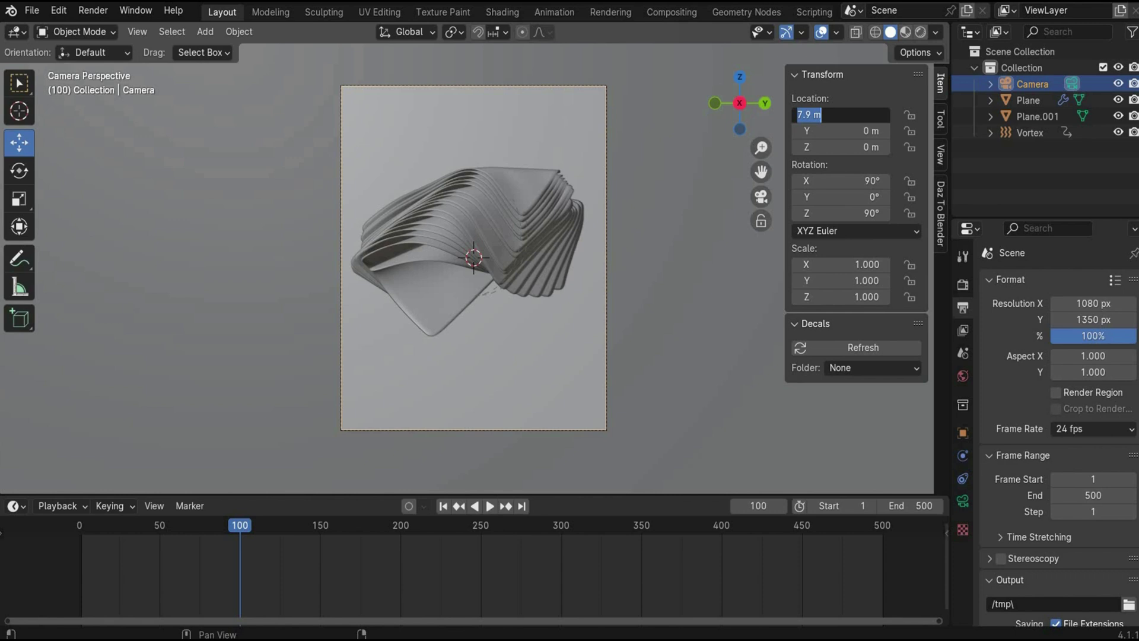
{"action": "key", "text": "Return"}
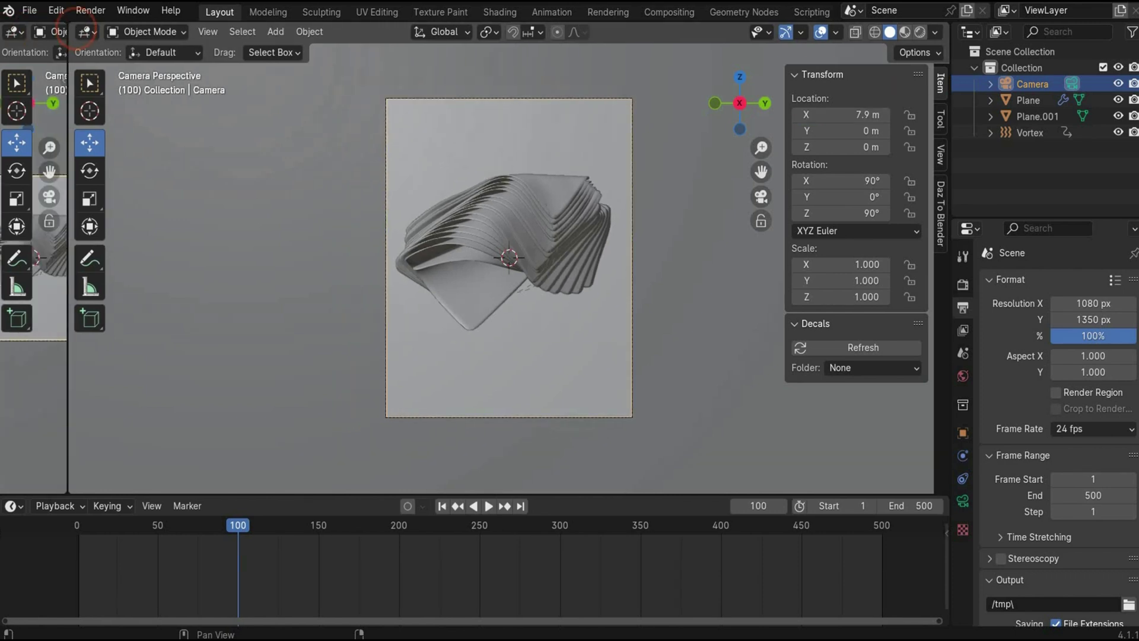
Open a Shader Editor beside the 3D viewport and switch the viewport to rendered shading.
{"action": "left_click", "coordinate": [438, 31]}
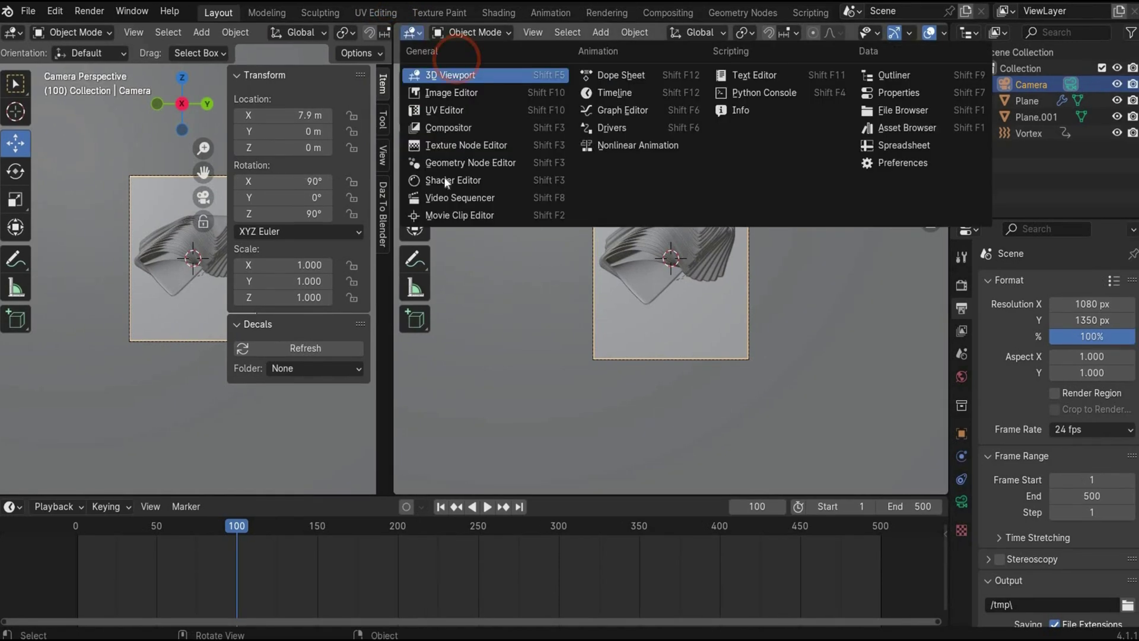
{"action": "left_click", "coordinate": [465, 178]}
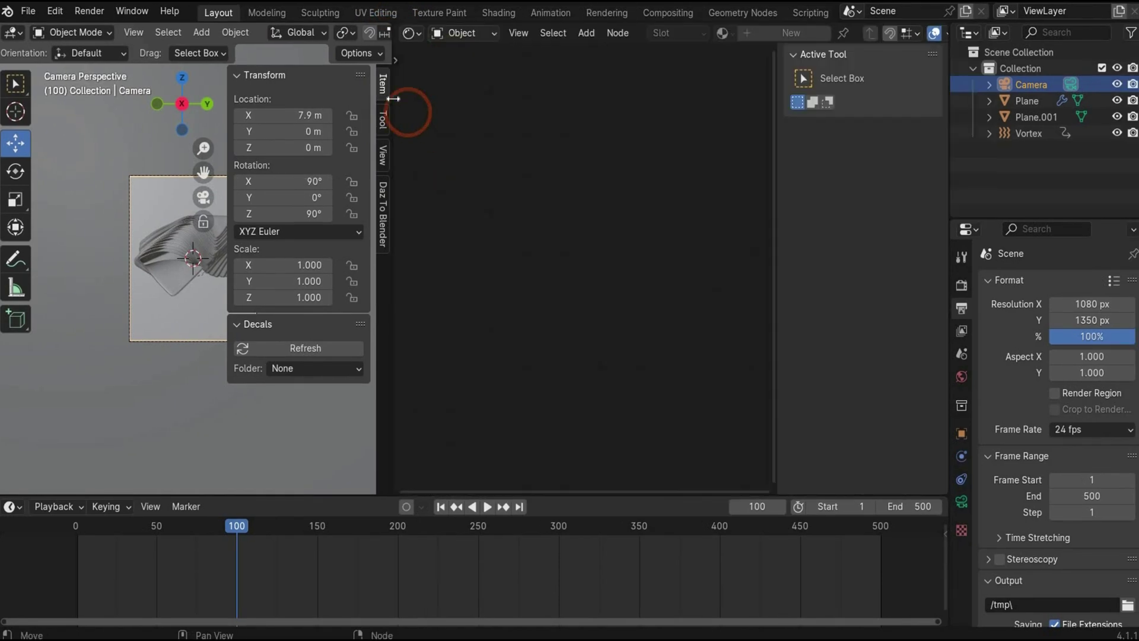
{"action": "left_click_drag", "start_coordinate": [394, 98], "coordinate": [746, 41]}
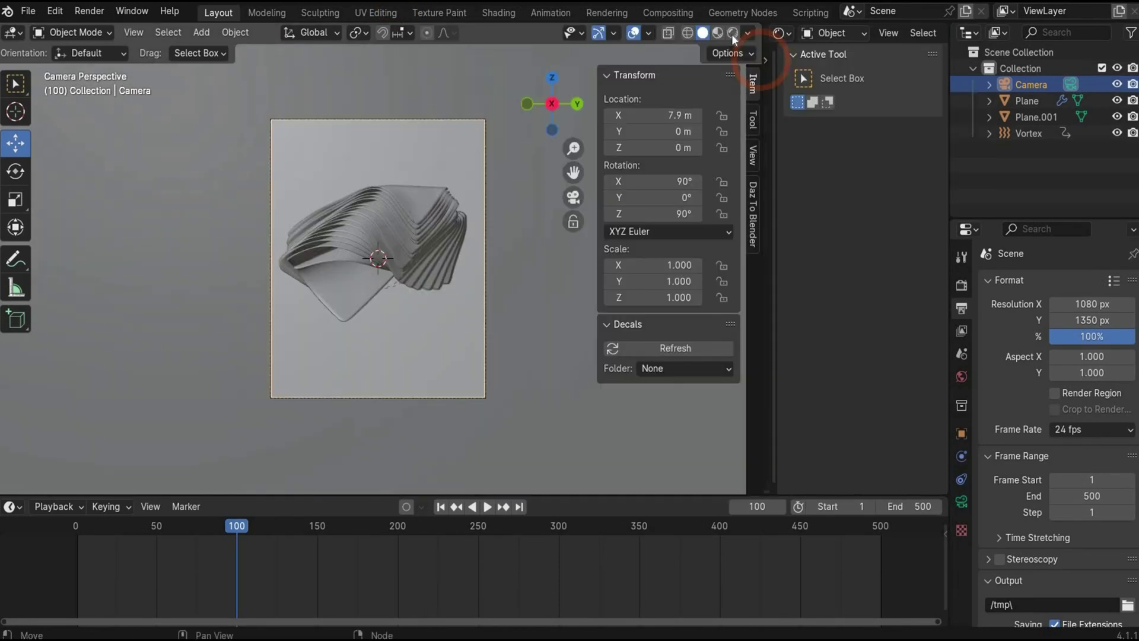
{"action": "left_click_drag", "start_coordinate": [772, 122], "coordinate": [663, 119]}
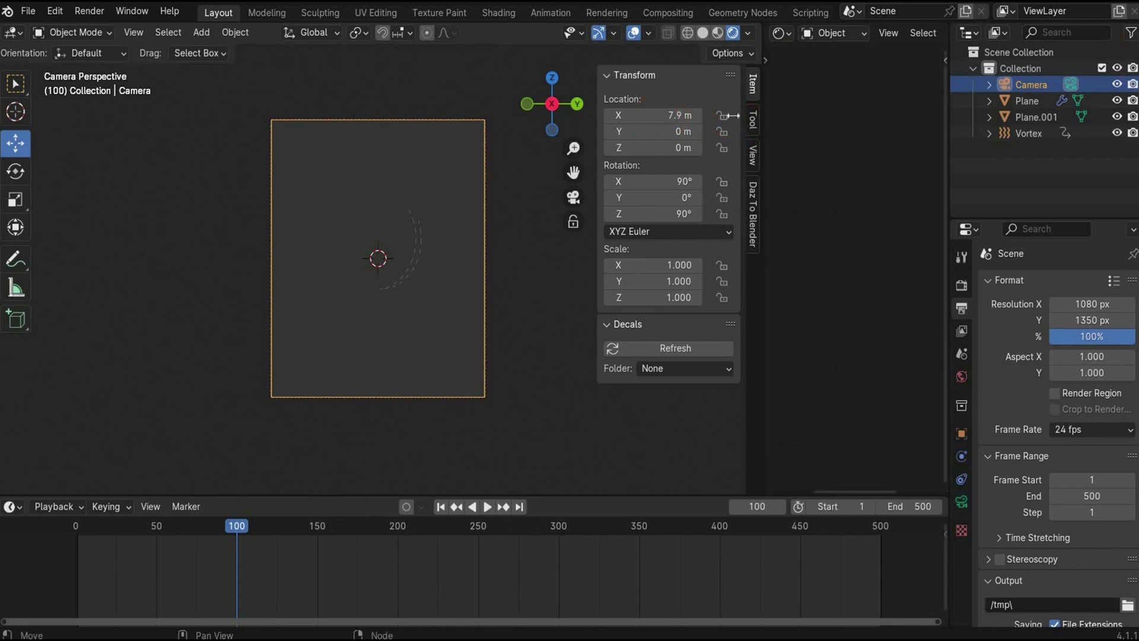
{"action": "left_click_drag", "start_coordinate": [734, 116], "coordinate": [572, 115]}
Switch the Shader Editor to the World shader and add an Environment Texture connected to the Background color.
{"action": "left_click", "coordinate": [630, 32]}
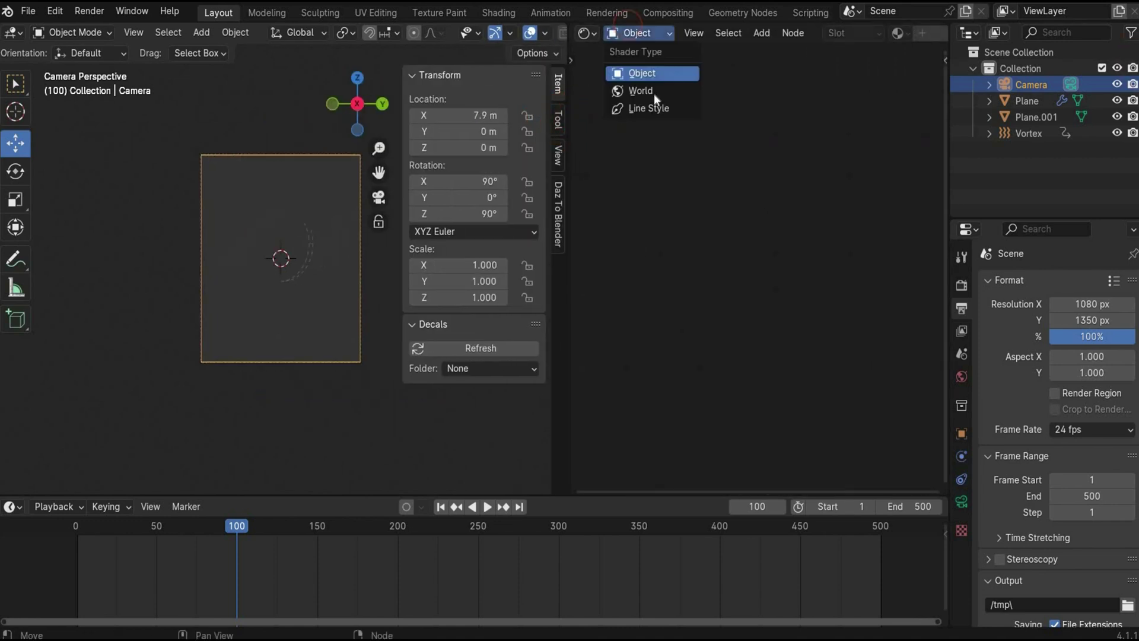
{"action": "left_click", "coordinate": [642, 91]}
{"action": "scroll", "coordinate": [757, 315], "scroll_direction": "up", "scroll_amount": 2}
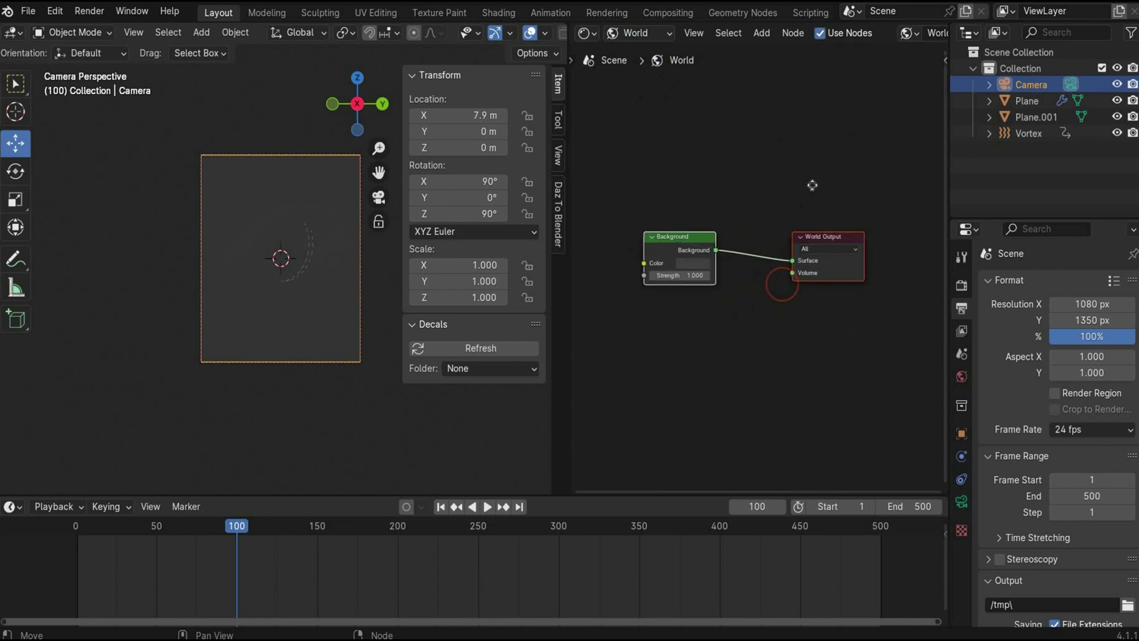
{"action": "middle_click_drag", "start_coordinate": [782, 285], "coordinate": [812, 185]}
{"action": "left_click_drag", "start_coordinate": [707, 122], "coordinate": [731, 203]}
{"action": "left_click", "coordinate": [748, 192]}
{"action": "type", "text": "enmvio"}
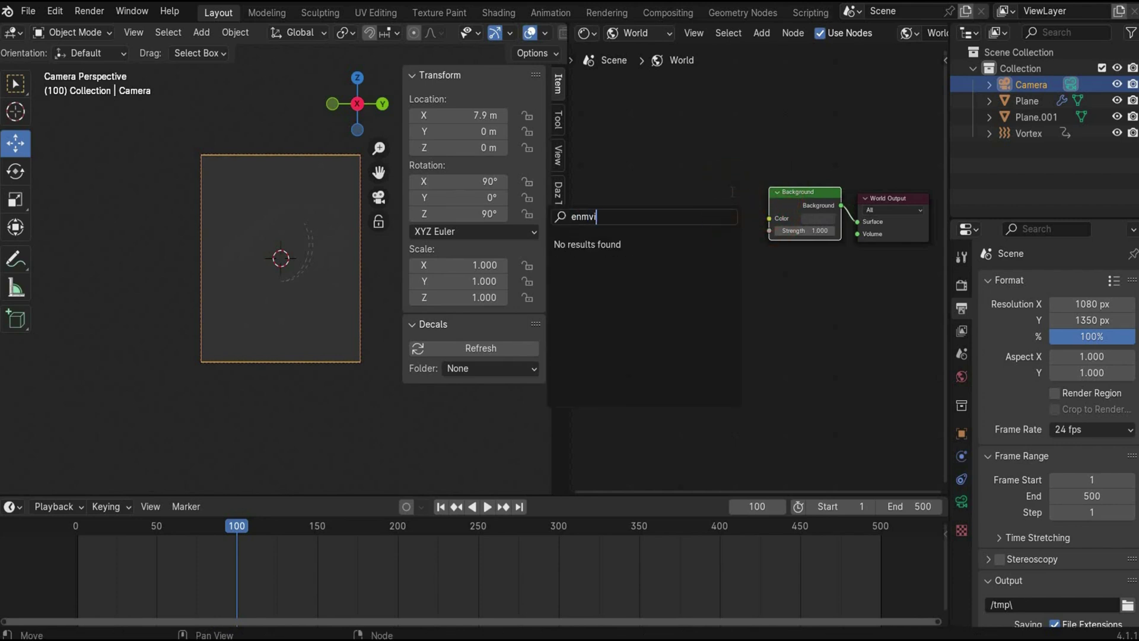
{"action": "key", "text": "BackSpace"}
{"action": "left_click", "coordinate": [644, 216]}
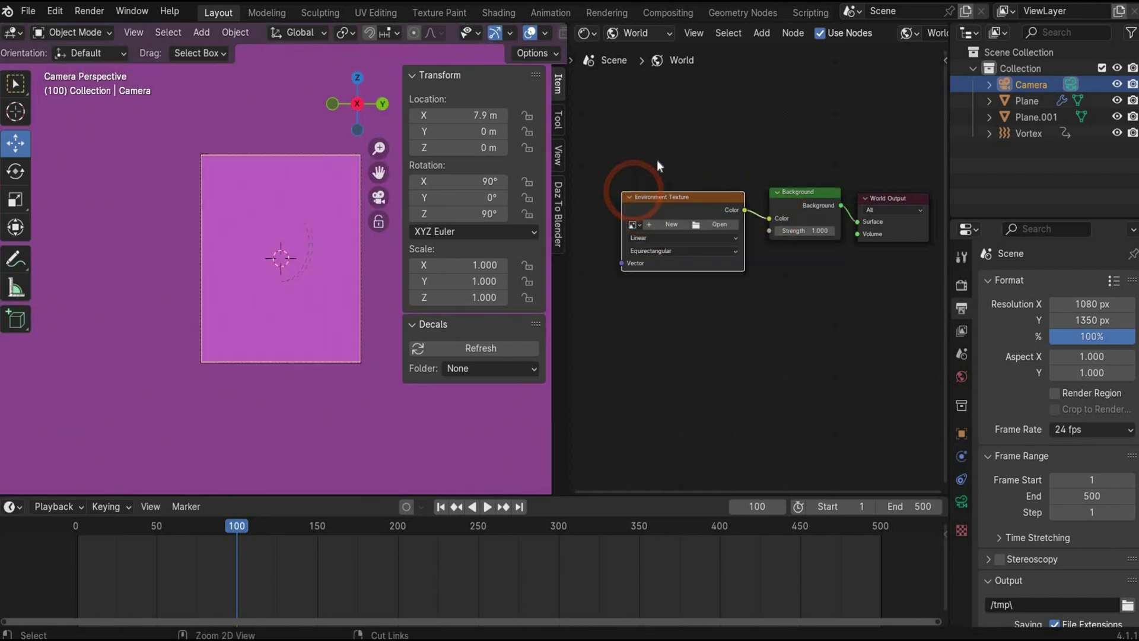
Duplicate the Environment Texture node and place the copy below the original.
{"action": "key", "text": "ctrl+c"}
{"action": "key", "text": "ctrl+v"}
{"action": "left_click_drag", "start_coordinate": [669, 162], "coordinate": [700, 290]}
{"action": "left_click_drag", "start_coordinate": [660, 198], "coordinate": [621, 194]}
Add a color Mix node combining both environment textures as A and B, and feed its result into the Background color.
{"action": "left_click_drag", "start_coordinate": [706, 205], "coordinate": [742, 228]}
{"action": "type", "text": "mix"}
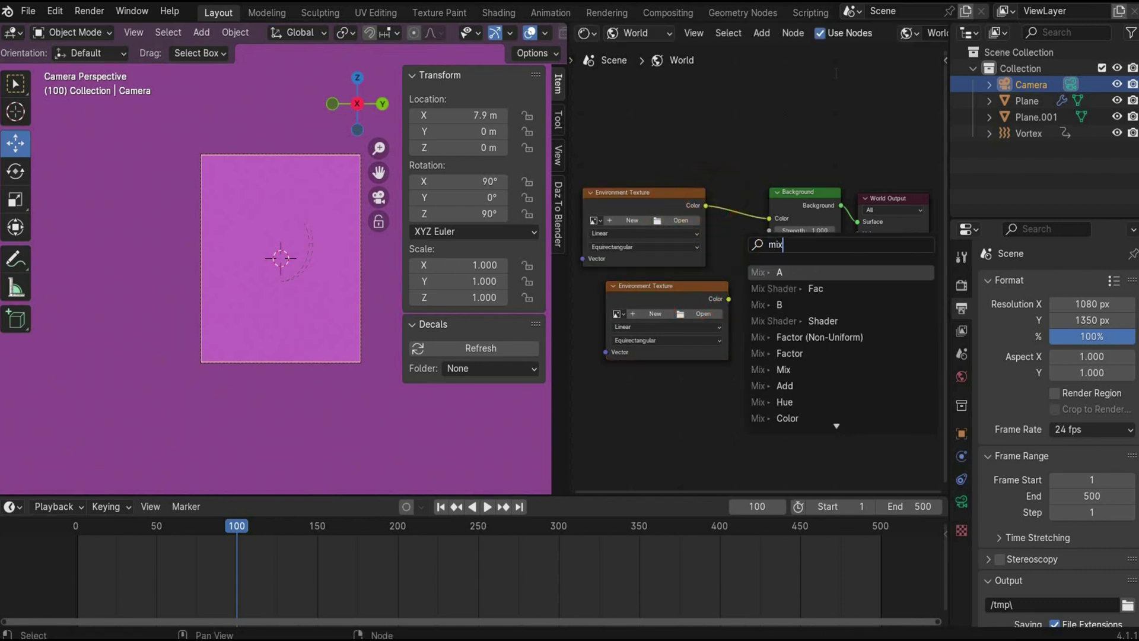
{"action": "key", "text": "Down"}
{"action": "key", "text": "Down"}
{"action": "key", "text": "Down"}
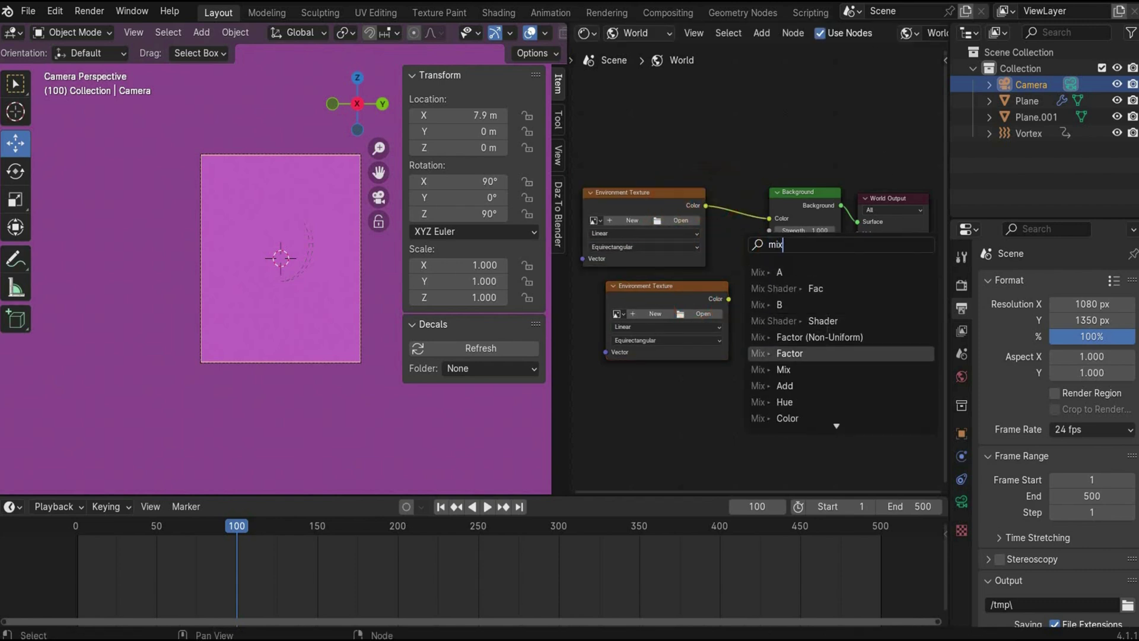
{"action": "left_click", "coordinate": [819, 277]}
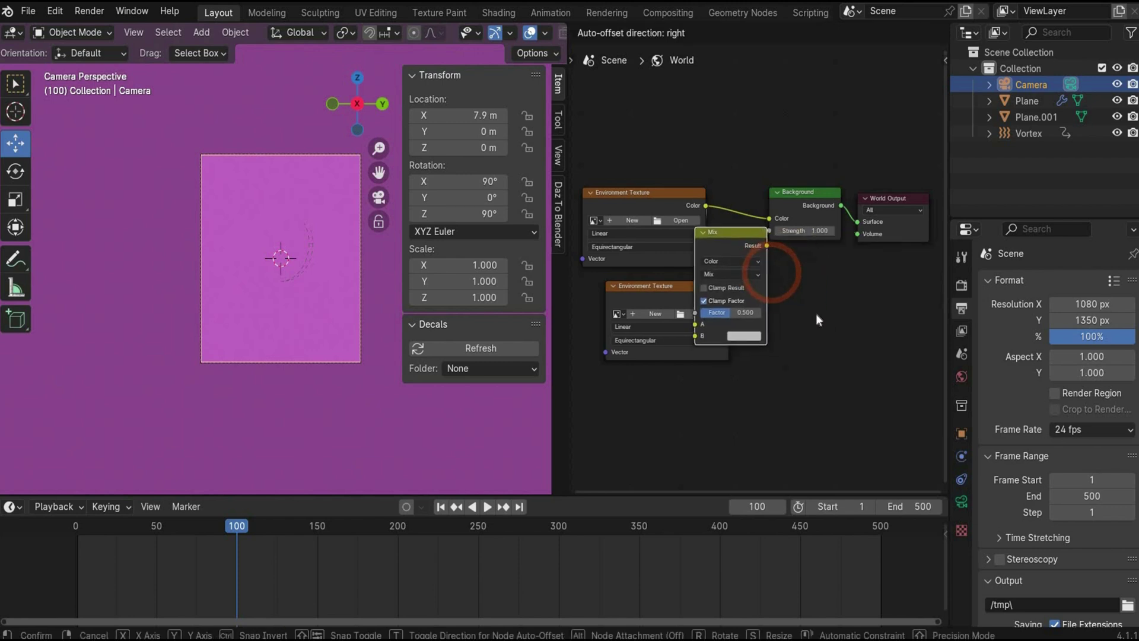
{"action": "left_click", "coordinate": [750, 447]}
{"action": "scroll", "coordinate": [771, 416], "scroll_direction": "up", "scroll_amount": 5}
{"action": "middle_click_drag", "start_coordinate": [810, 281], "coordinate": [830, 150]}
{"action": "left_click_drag", "start_coordinate": [684, 220], "coordinate": [654, 261]}
{"action": "mouse_move", "coordinate": [755, 315]}
{"action": "left_mouse_down"}
{"action": "mouse_move", "coordinate": [762, 365]}
{"action": "mouse_move", "coordinate": [789, 365]}
{"action": "left_mouse_up"}
Add a Mapping node that drives the Vector inputs of both environment textures.
{"action": "scroll", "coordinate": [788, 366], "scroll_direction": "down", "scroll_amount": 3}
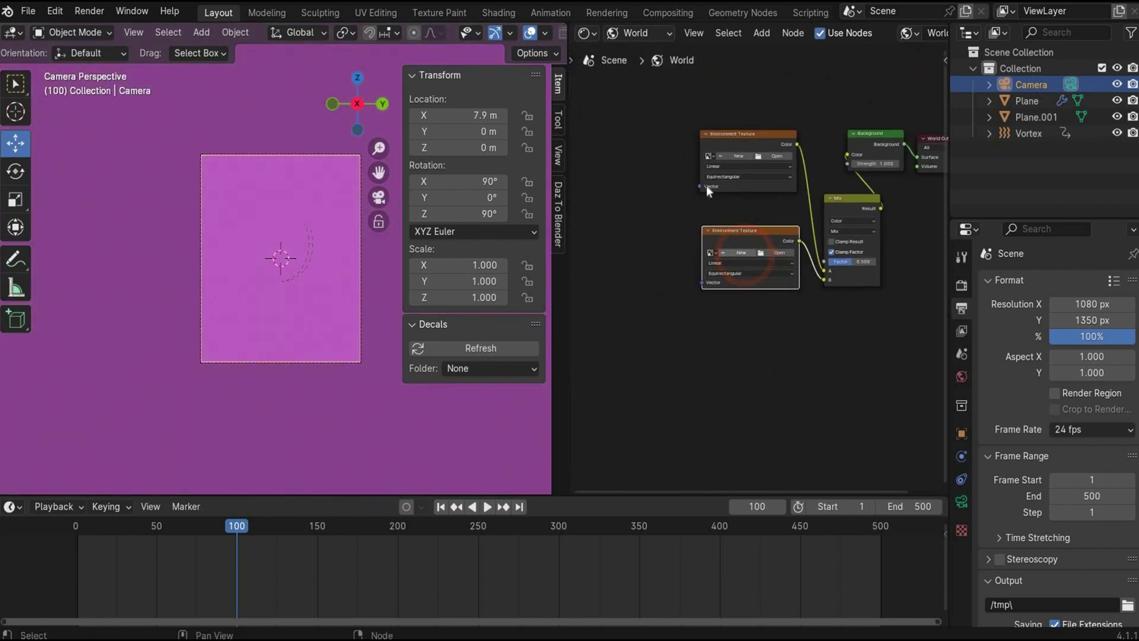
{"action": "left_click_drag", "start_coordinate": [700, 186], "coordinate": [704, 282]}
{"action": "type", "text": "mapp"}
{"action": "key", "text": "Return"}
{"action": "scroll", "coordinate": [748, 321], "scroll_direction": "up", "scroll_amount": 8}
{"action": "middle_click_drag", "start_coordinate": [763, 320], "coordinate": [888, 342]}
{"action": "scroll", "coordinate": [887, 342], "scroll_direction": "down", "scroll_amount": 1}
Connect a Geometry node's Position output to the Vector input of the Mapping node.
{"action": "mouse_move", "coordinate": [638, 248]}
{"action": "left_mouse_down"}
{"action": "mouse_move", "coordinate": [617, 247]}
{"action": "mouse_move", "coordinate": [620, 260]}
{"action": "left_mouse_up"}
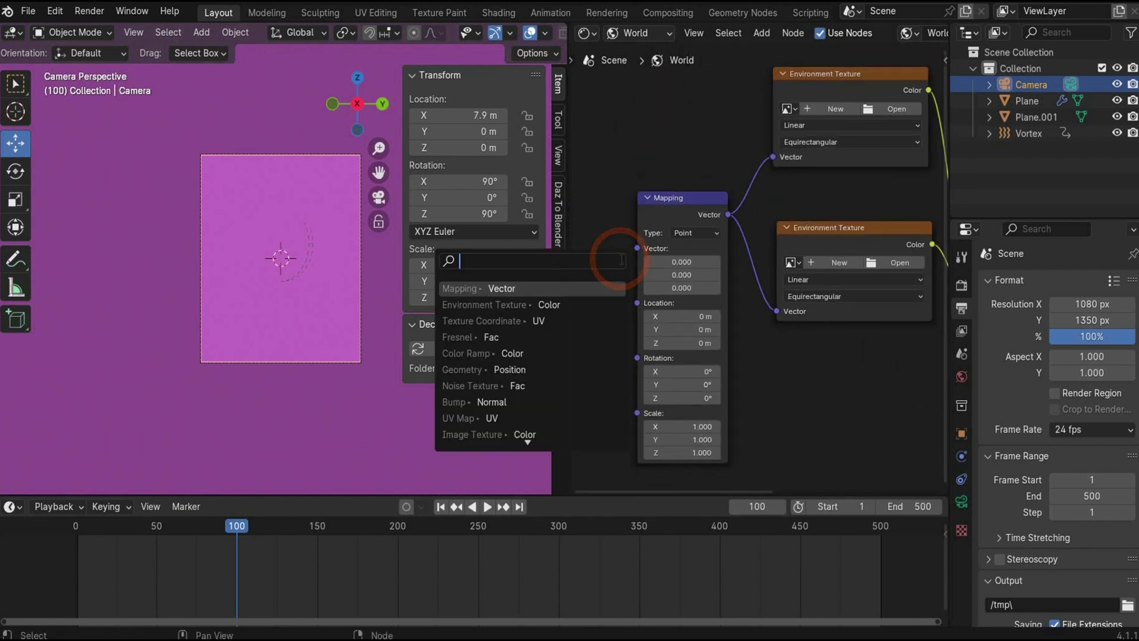
{"action": "type", "text": "pos"}
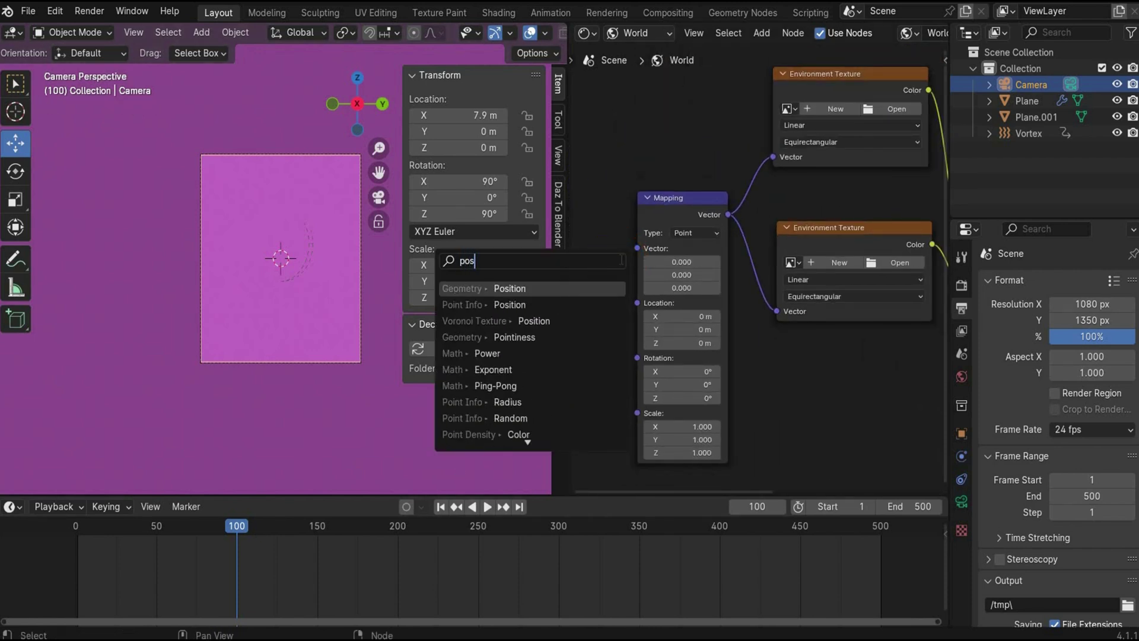
{"action": "left_click", "coordinate": [594, 290]}
{"action": "left_click", "coordinate": [599, 274]}
{"action": "middle_click_drag", "start_coordinate": [758, 180], "coordinate": [654, 230]}
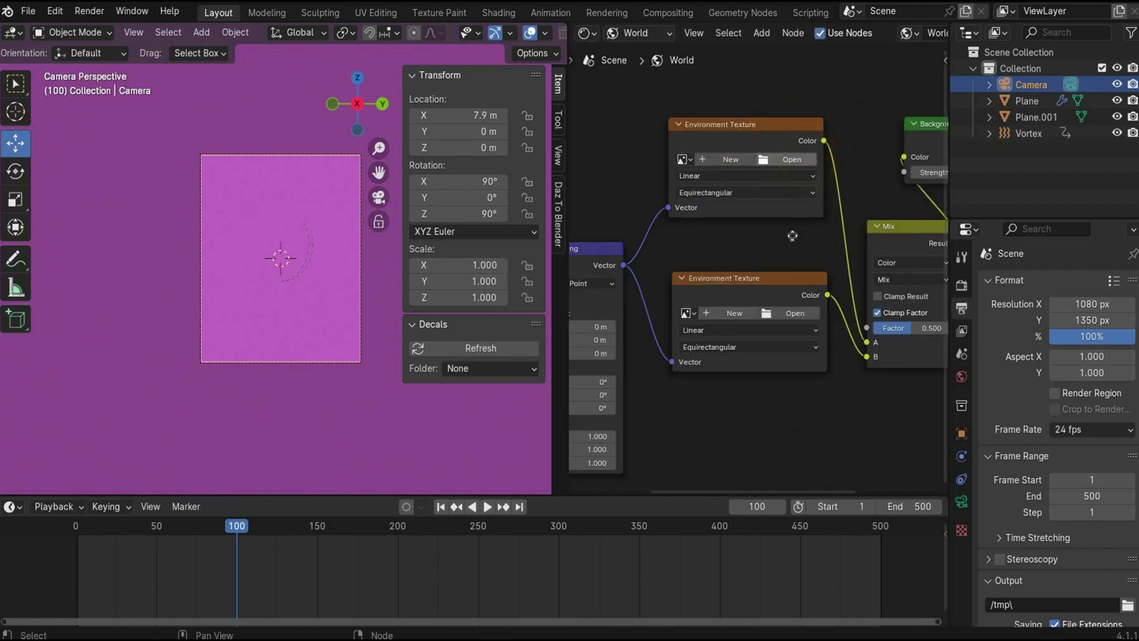
Load a studio EXR image into the upper environment texture and a JPG image into the lower one.
{"action": "middle_click_drag", "start_coordinate": [793, 237], "coordinate": [749, 246]}
{"action": "left_click", "coordinate": [735, 149]}
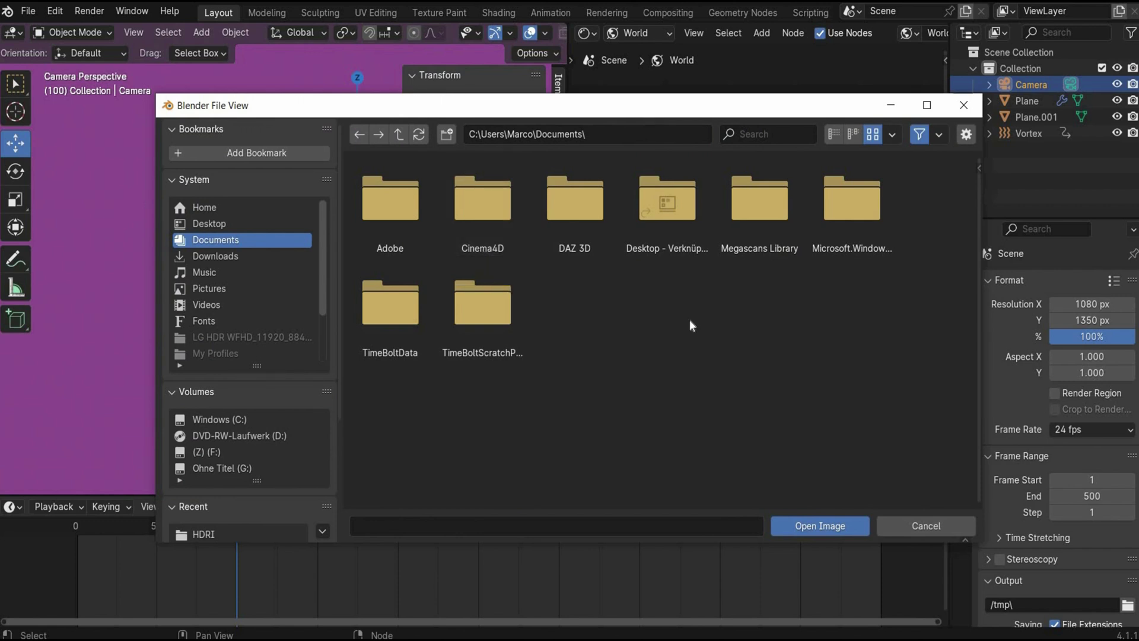
{"action": "key", "text": "Escape"}
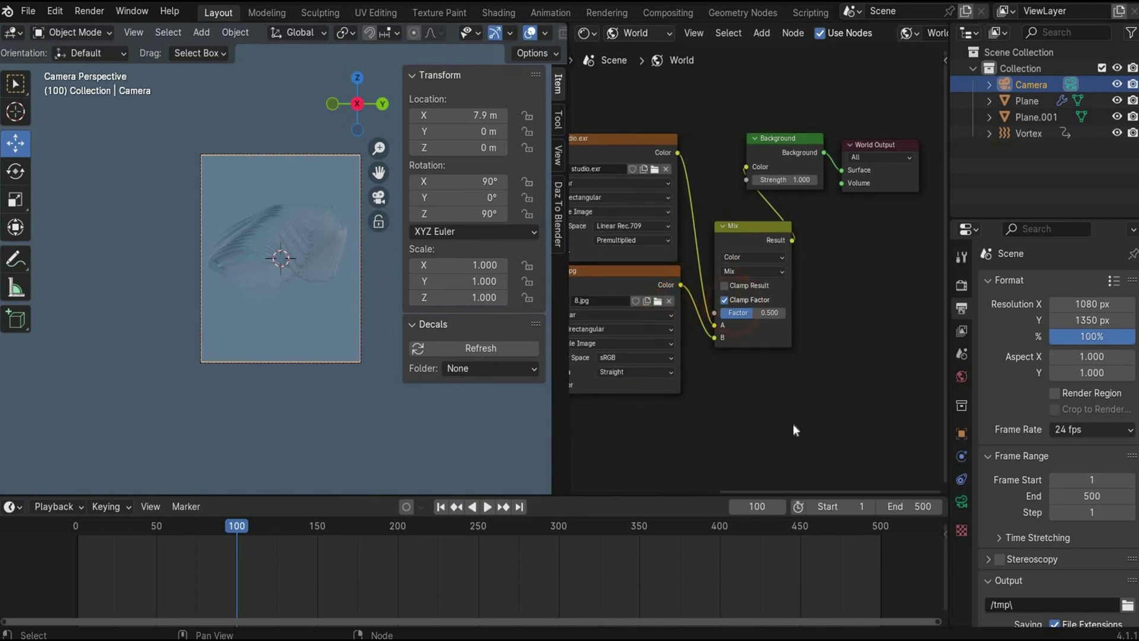
Set the Mix node's blending mode to Lighten with a factor of 1.000.
{"action": "scroll", "coordinate": [793, 429], "scroll_direction": "up", "scroll_amount": 4}
{"action": "left_click", "coordinate": [717, 210]}
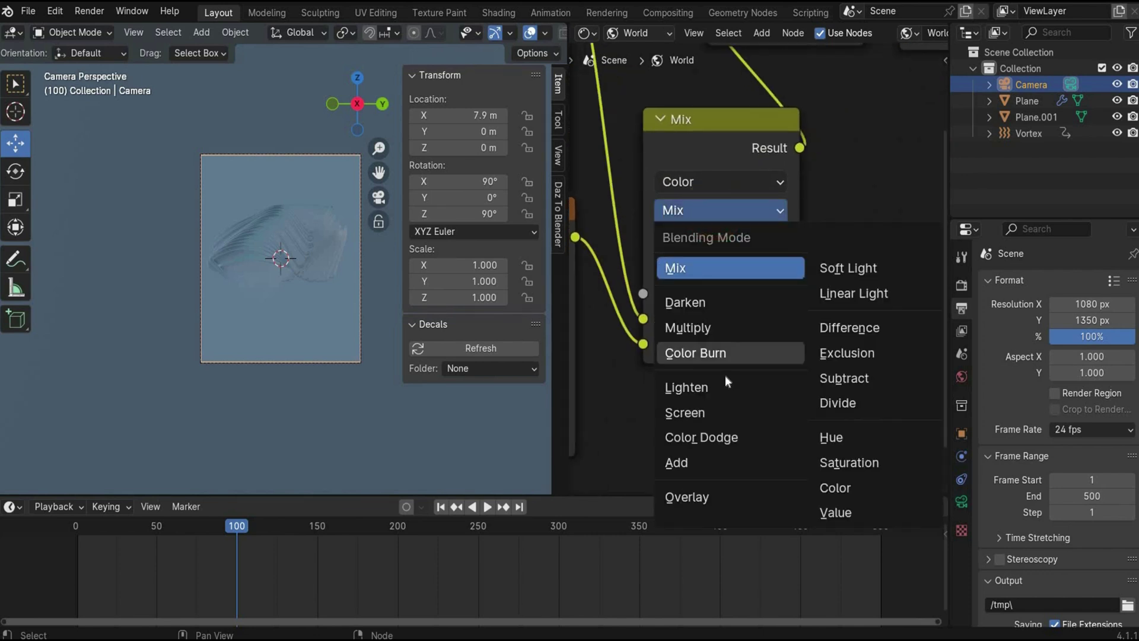
{"action": "left_click", "coordinate": [724, 377]}
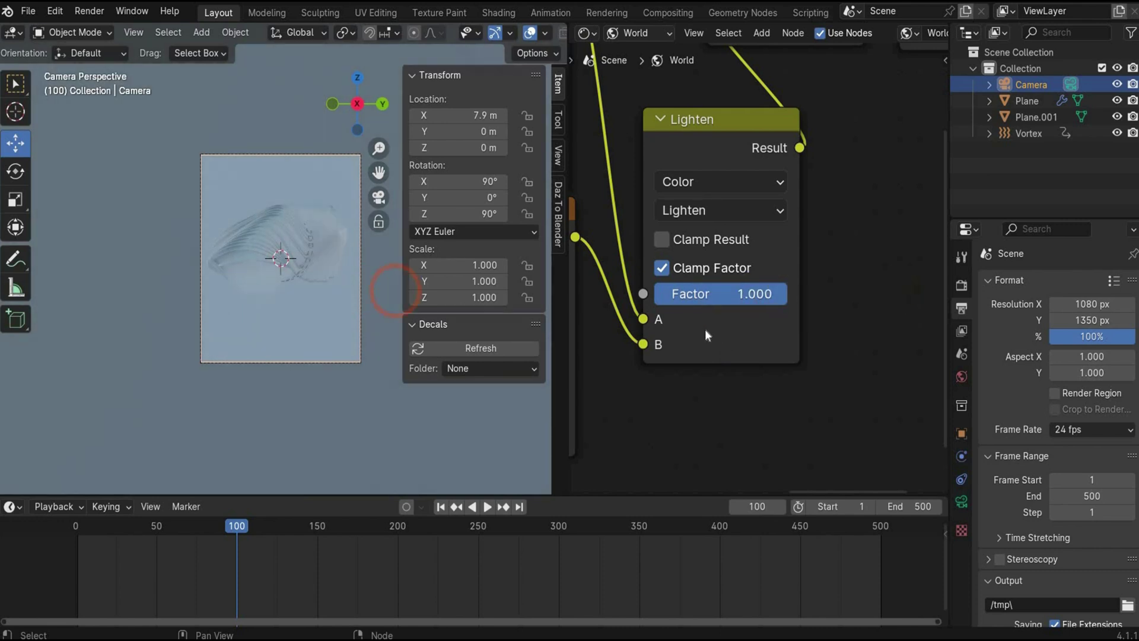
{"action": "left_click", "coordinate": [705, 336]}
Set the world Background strength to 3.
{"action": "scroll", "coordinate": [705, 335], "scroll_direction": "down", "scroll_amount": 2}
{"action": "left_click", "coordinate": [801, 99]}
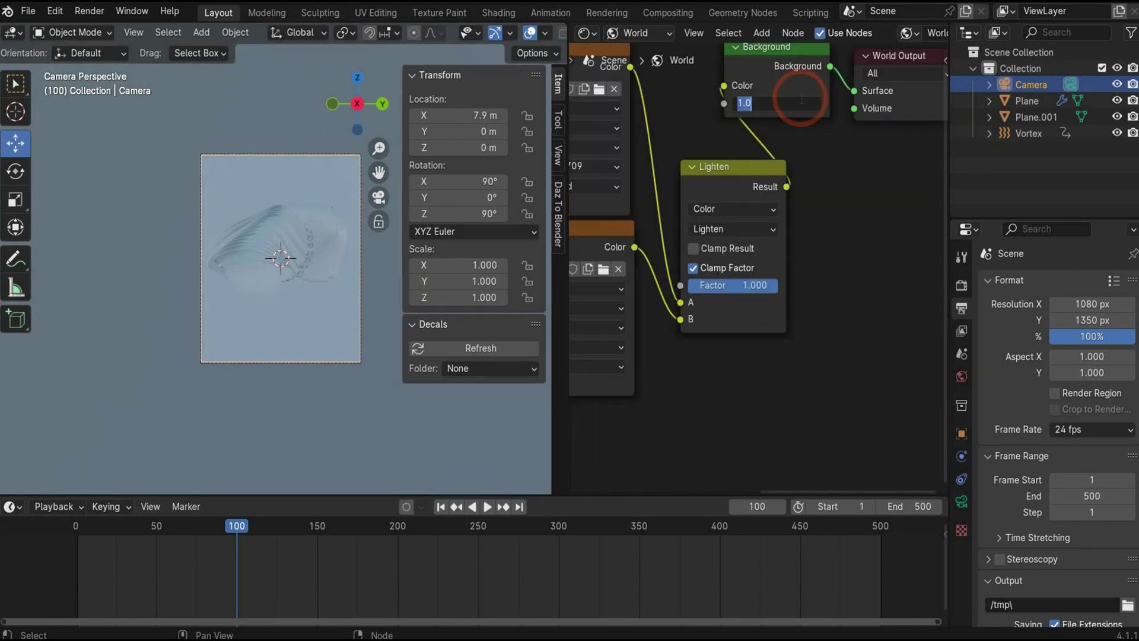
{"action": "type", "text": "3"}
{"action": "key", "text": "Return"}
Switch the Shader Editor back to object shading and create a new material for the backdrop plane.
{"action": "left_click", "coordinate": [648, 34]}
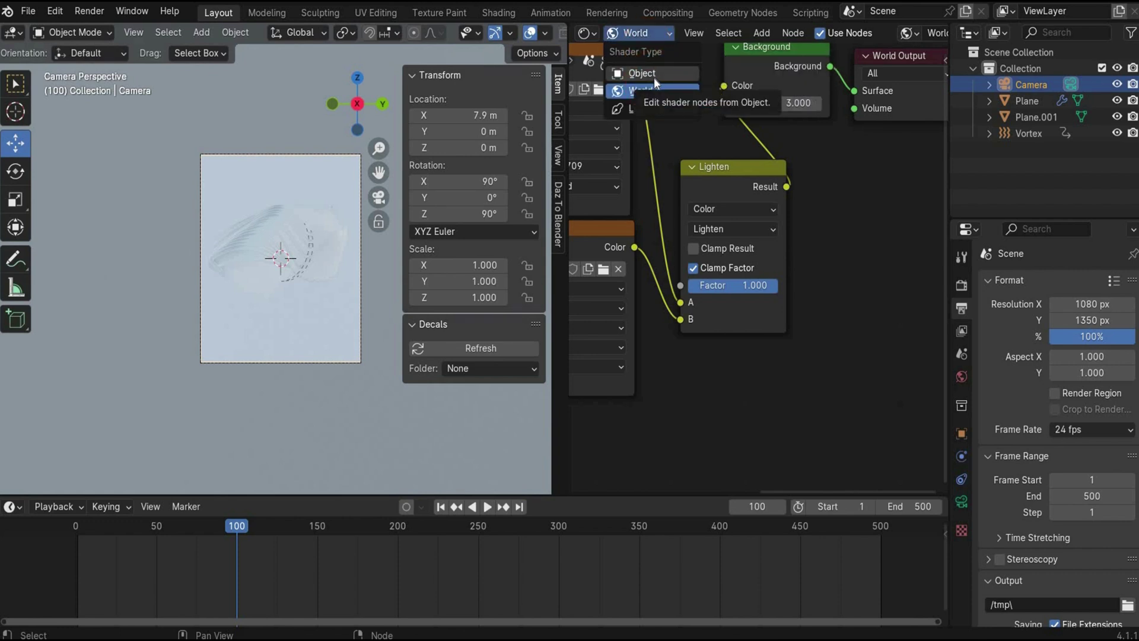
{"action": "left_click", "coordinate": [654, 73]}
{"action": "left_click", "coordinate": [300, 128]}
{"action": "left_click", "coordinate": [174, 126]}
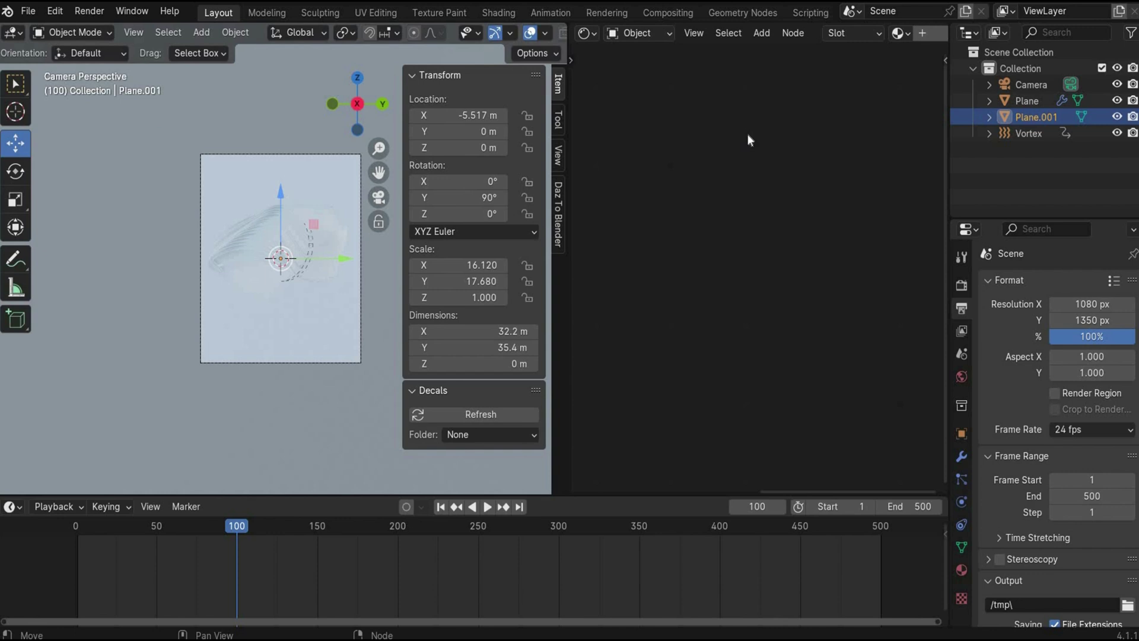
{"action": "left_click", "coordinate": [923, 34]}
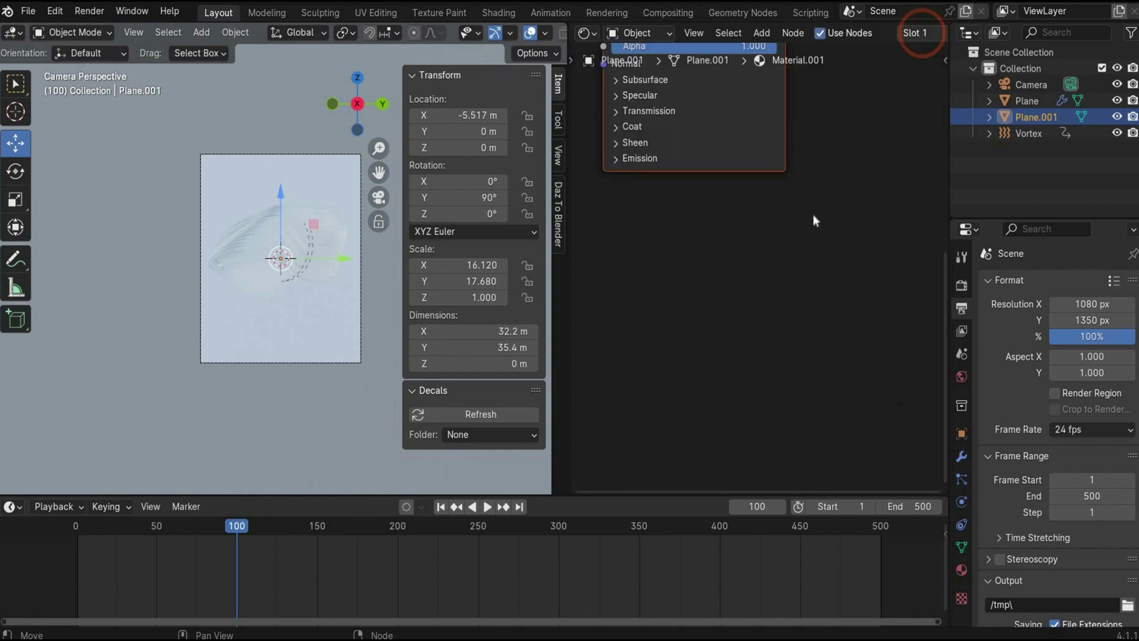
{"action": "left_click", "coordinate": [808, 432]}
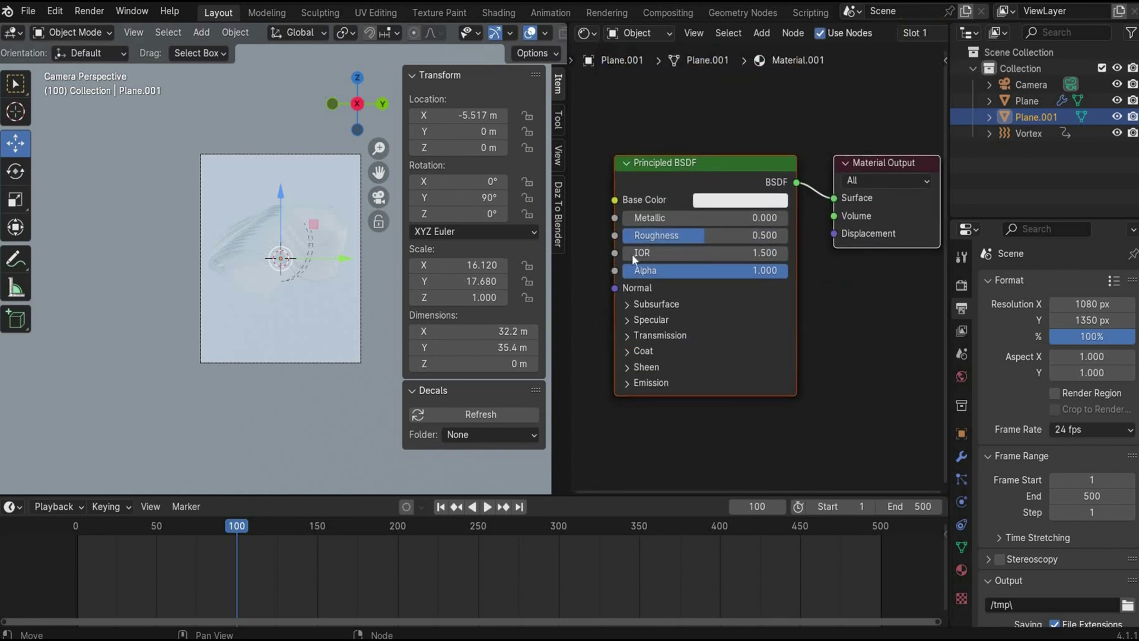
Set the backdrop material's Metallic to 1.000 and darken its base color to black.
{"action": "left_click_drag", "start_coordinate": [653, 218], "coordinate": [788, 218]}
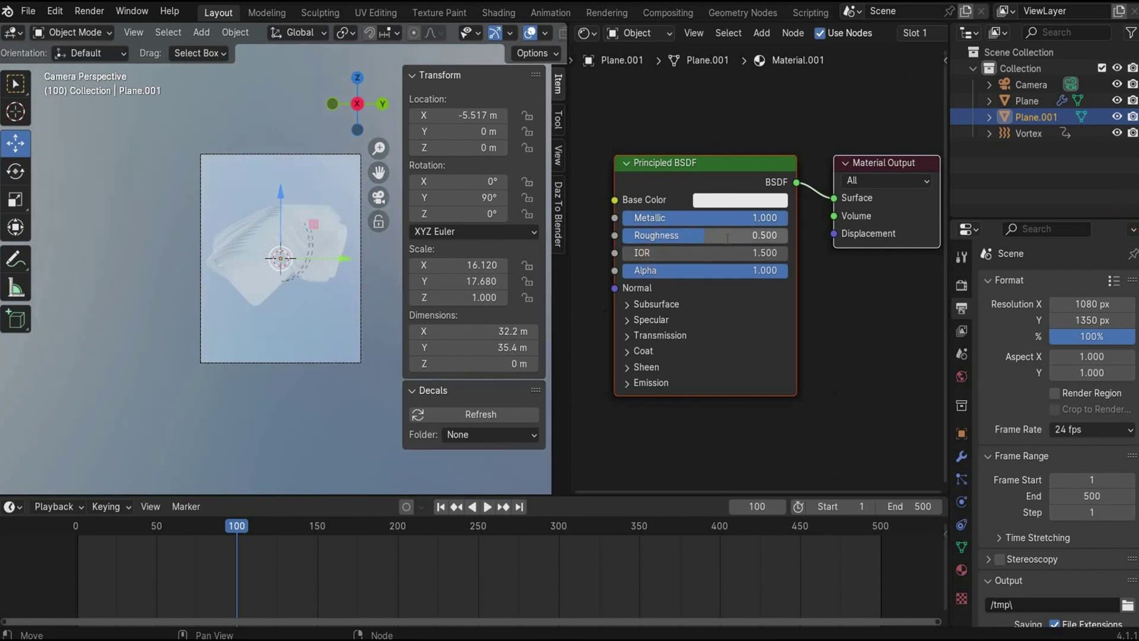
{"action": "left_click", "coordinate": [738, 202]}
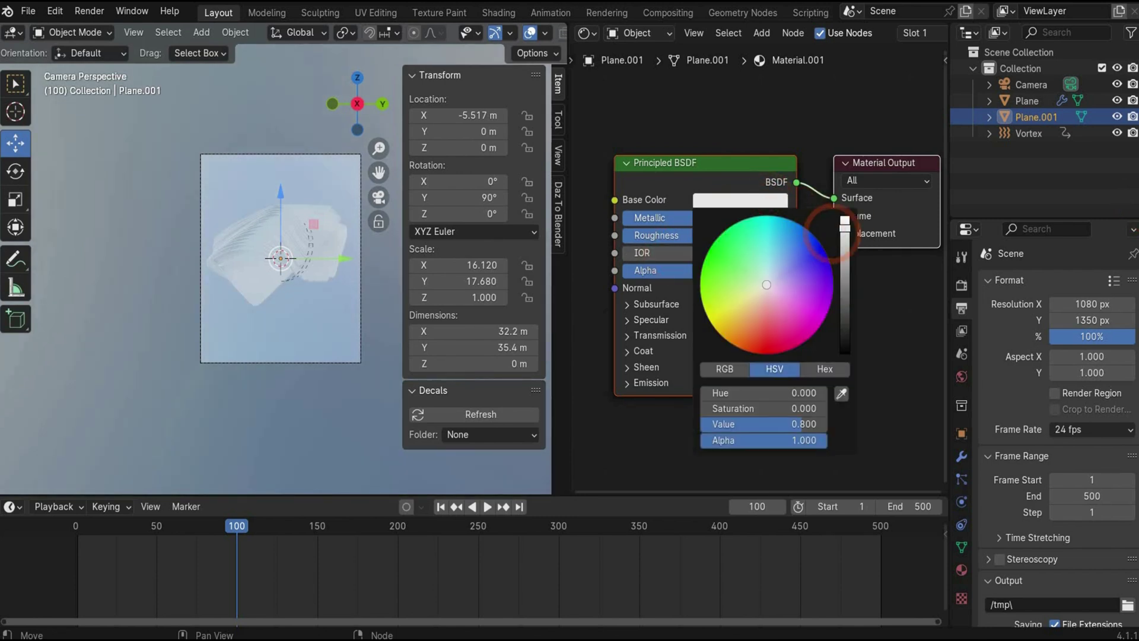
{"action": "left_click_drag", "start_coordinate": [843, 230], "coordinate": [845, 350]}
{"action": "left_click", "coordinate": [652, 429]}
Give the twisted plane stack a new material with Metallic 1.000 and Roughness 0.1.
{"action": "left_click", "coordinate": [248, 251]}
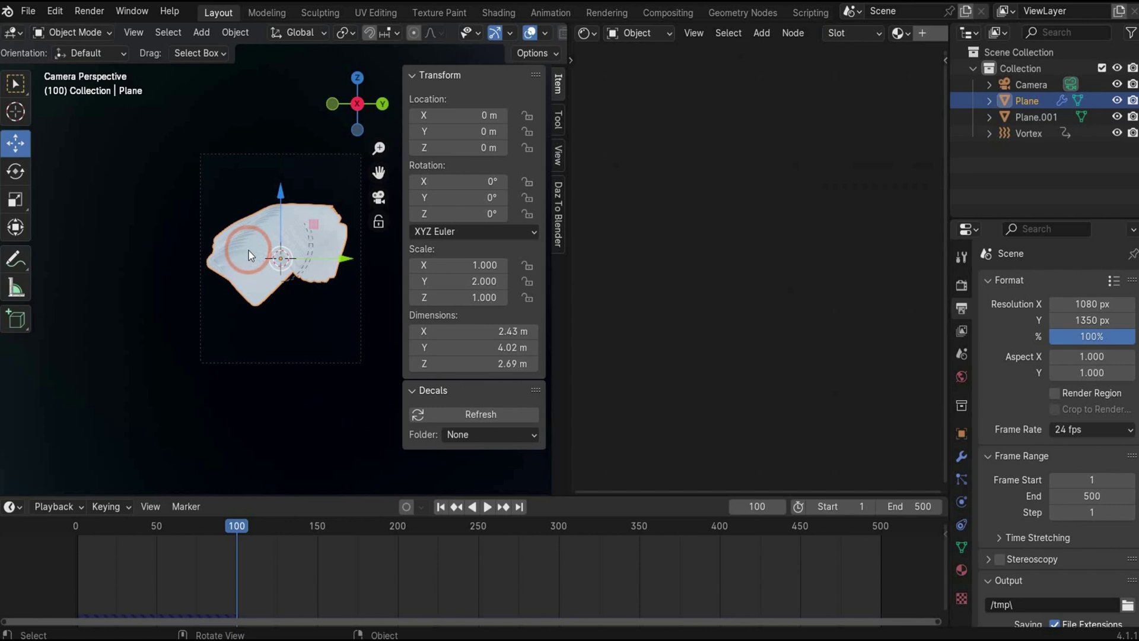
{"action": "left_click", "coordinate": [924, 33]}
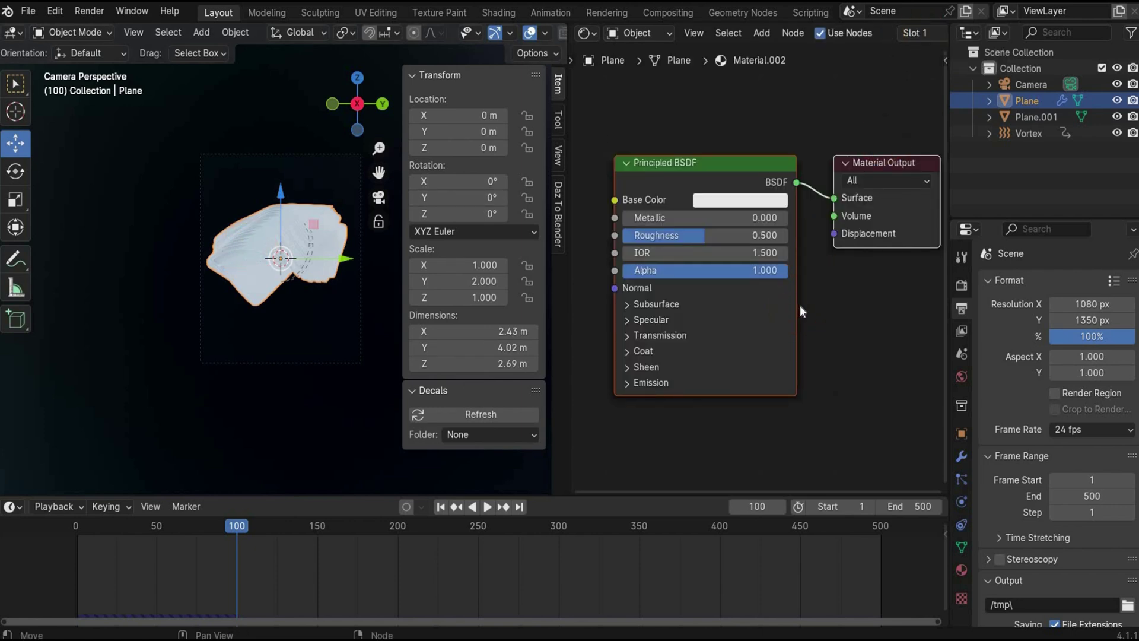
{"action": "left_click_drag", "start_coordinate": [682, 219], "coordinate": [781, 218]}
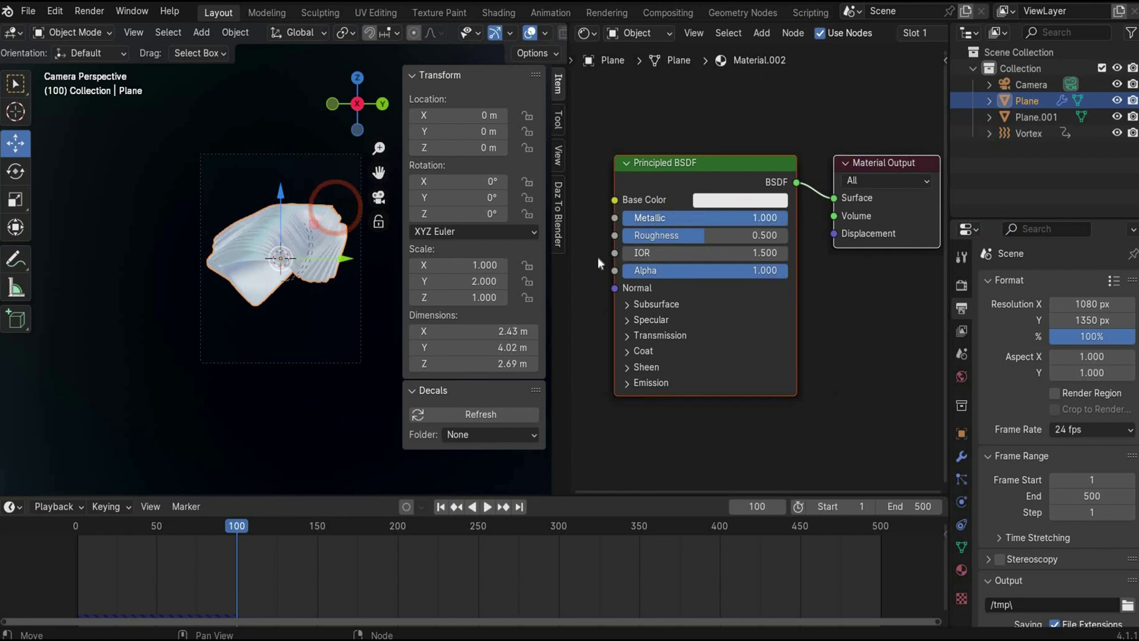
{"action": "left_click", "coordinate": [690, 236]}
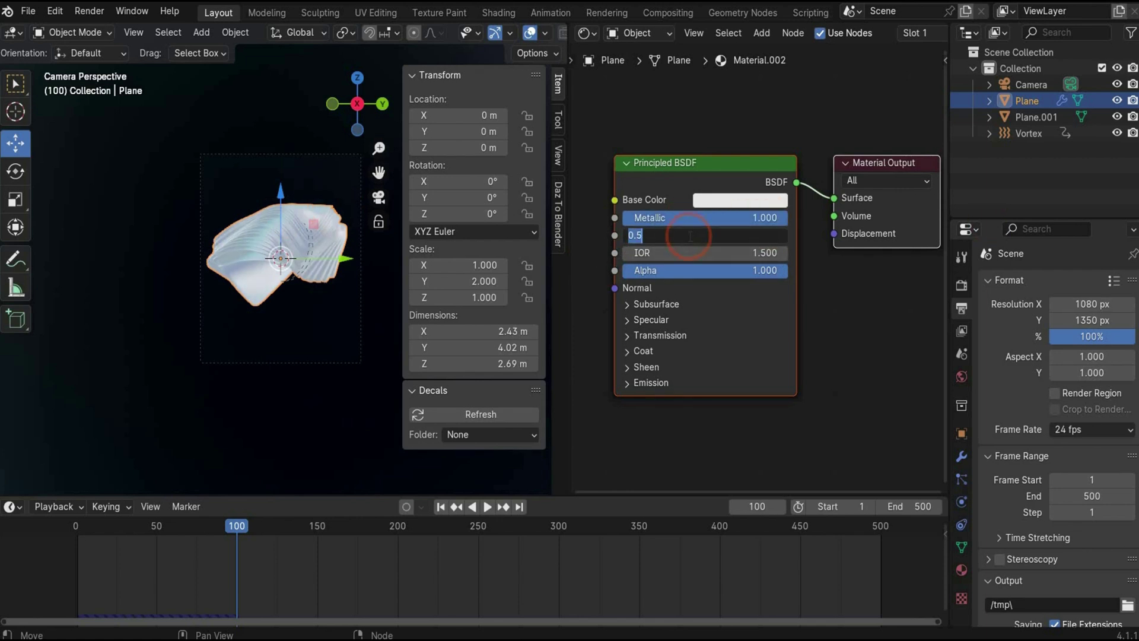
{"action": "type", "text": "0.1"}
{"action": "key", "text": "Return"}
Add a Color Ramp node feeding the Base Color of the plane stack's Principled BSDF.
{"action": "middle_click_drag", "start_coordinate": [658, 360], "coordinate": [823, 341]}
{"action": "left_click", "coordinate": [710, 190]}
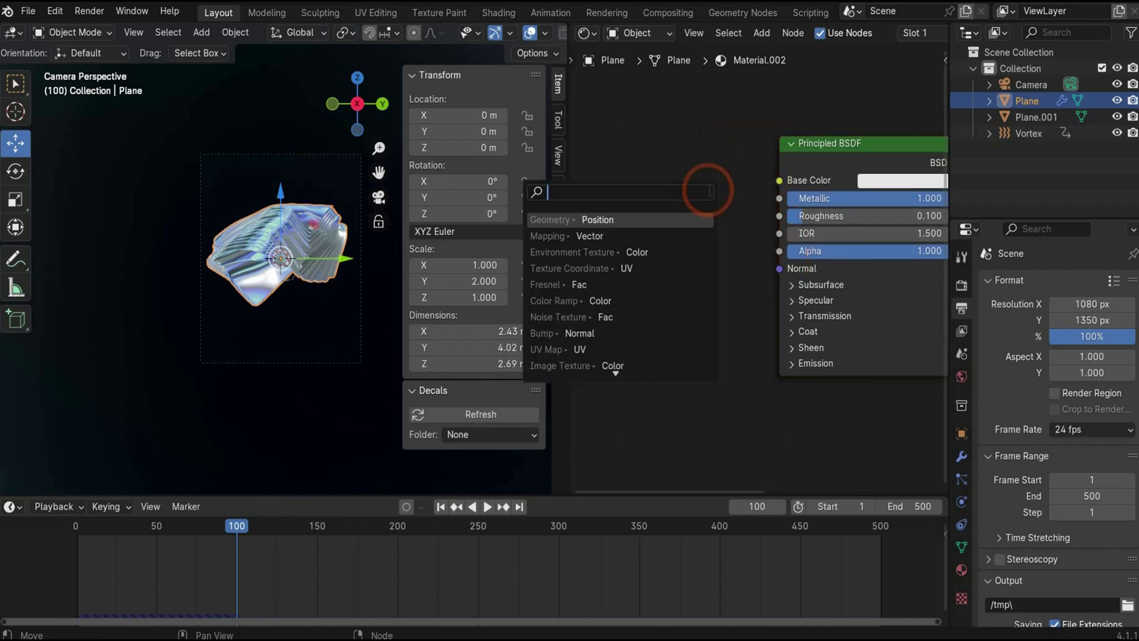
{"action": "type", "text": "ram"}
{"action": "key", "text": "Return"}
{"action": "left_click", "coordinate": [738, 315]}
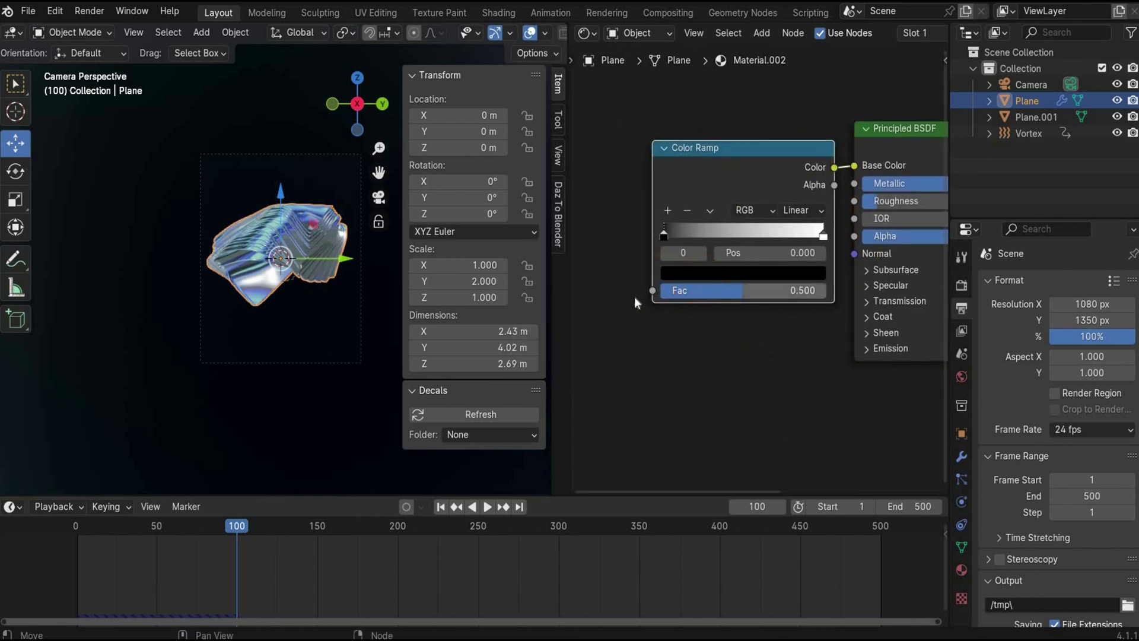
Feed a Fresnel node into the Color Ramp's Fac and reverse the ramp, with white at the start and black at position 0.098.
{"action": "left_click_drag", "start_coordinate": [652, 291], "coordinate": [629, 297]}
{"action": "type", "text": "fresnel"}
{"action": "key", "text": "Return"}
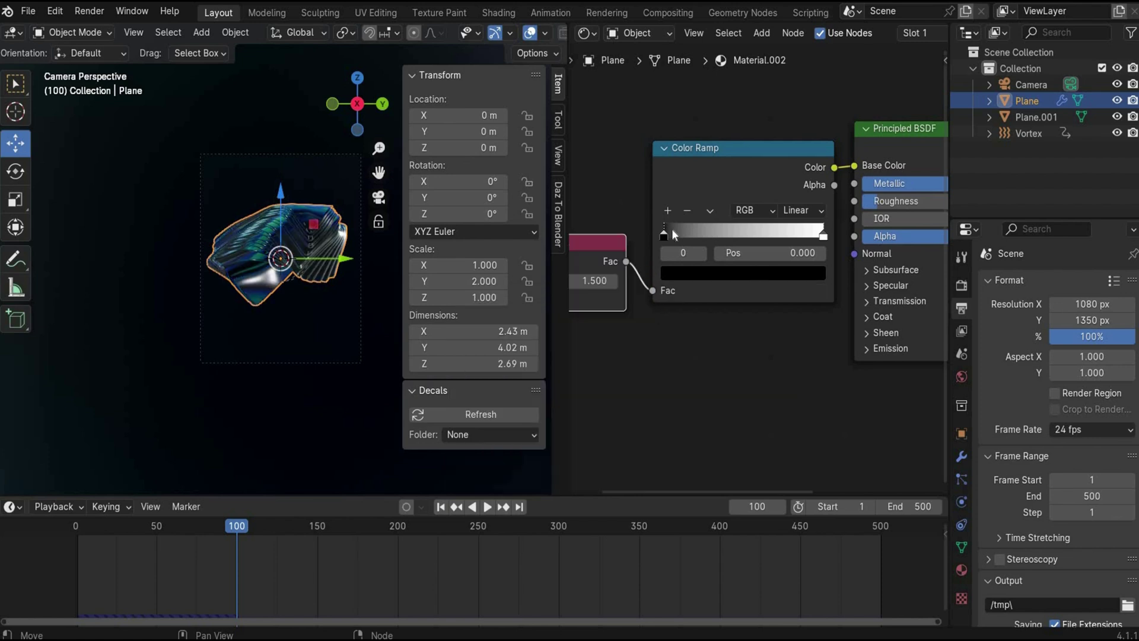
{"action": "left_click", "coordinate": [703, 238]}
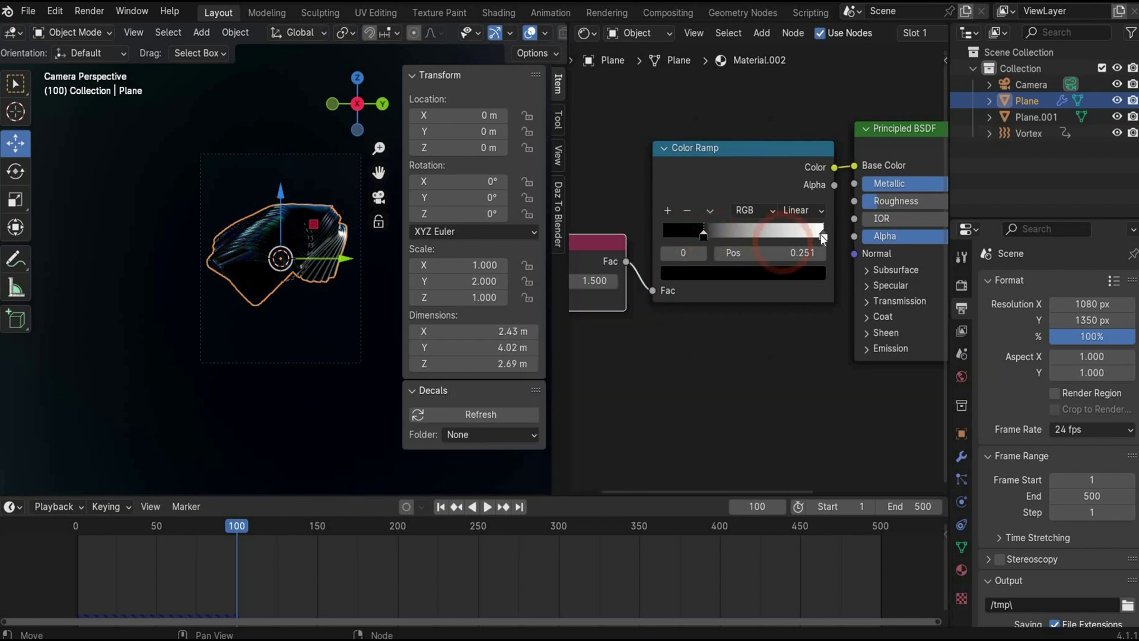
{"action": "left_click_drag", "start_coordinate": [823, 236], "coordinate": [678, 235]}
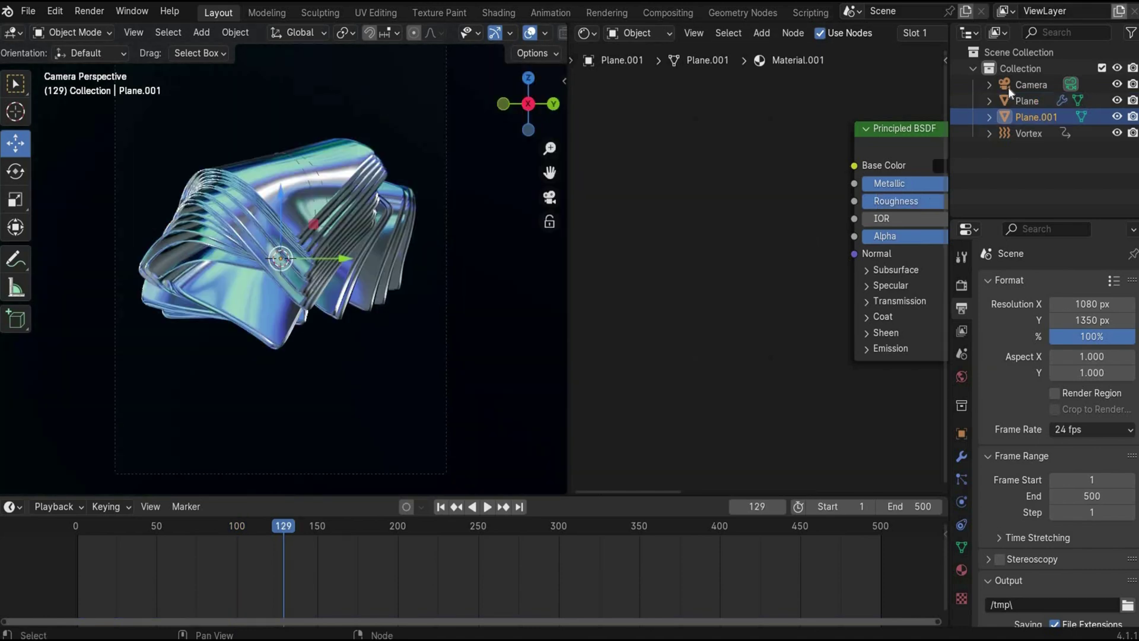
With the camera selected, enable Ambient Occlusion at a distance of 1 m and turn on Bloom in the EEVEE render settings.
{"action": "left_click", "coordinate": [1012, 86]}
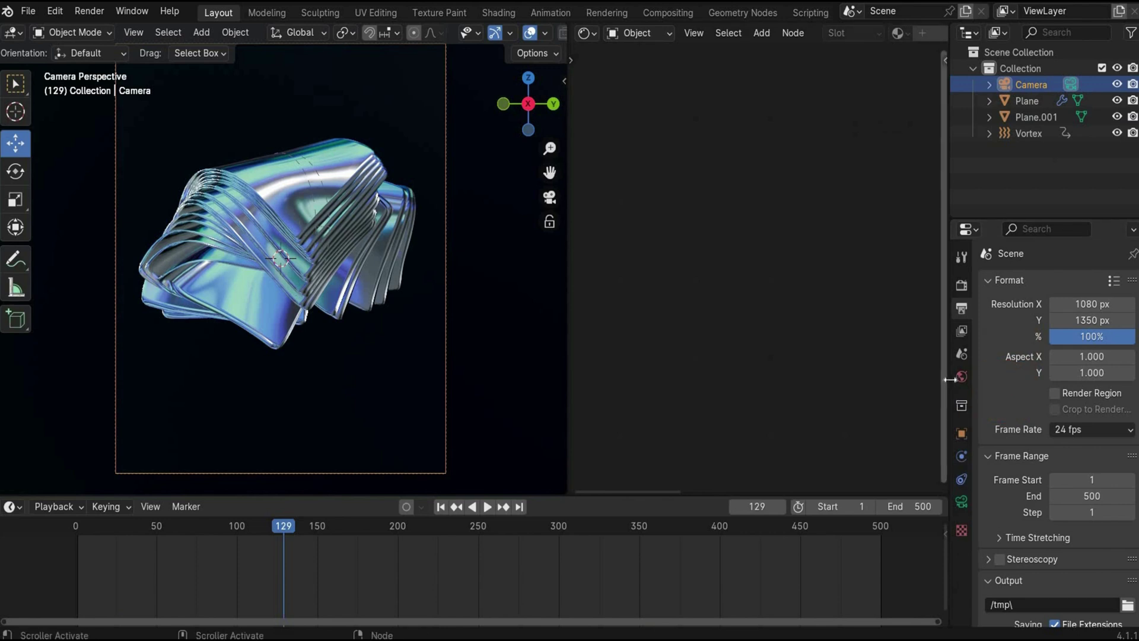
{"action": "left_click", "coordinate": [962, 285]}
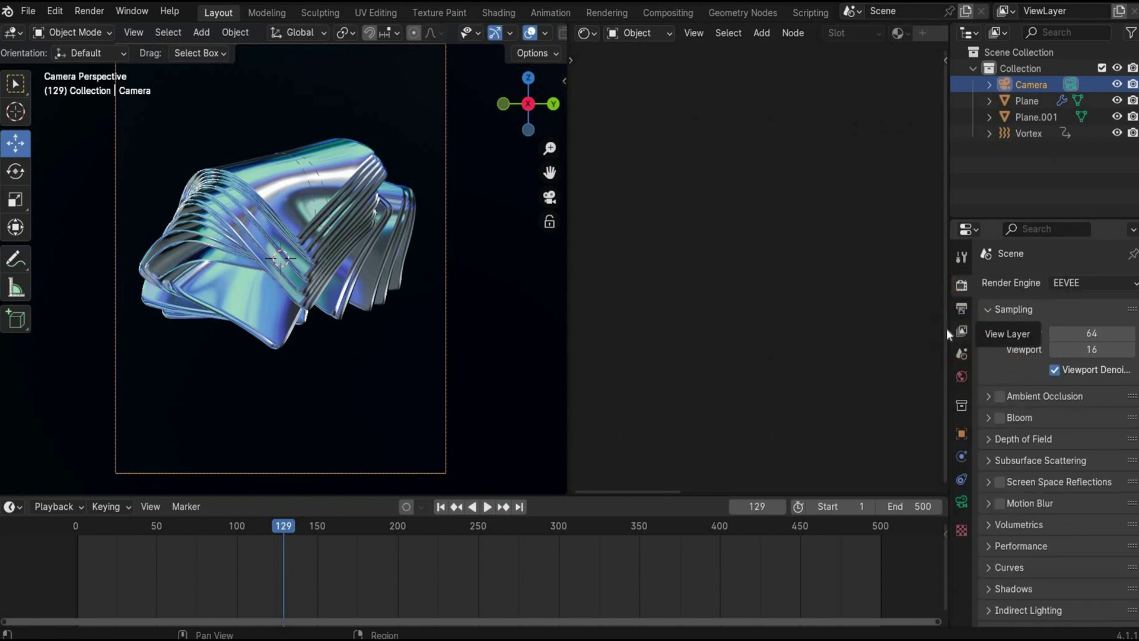
{"action": "left_click_drag", "start_coordinate": [946, 328], "coordinate": [805, 330]}
{"action": "left_click", "coordinate": [854, 397]}
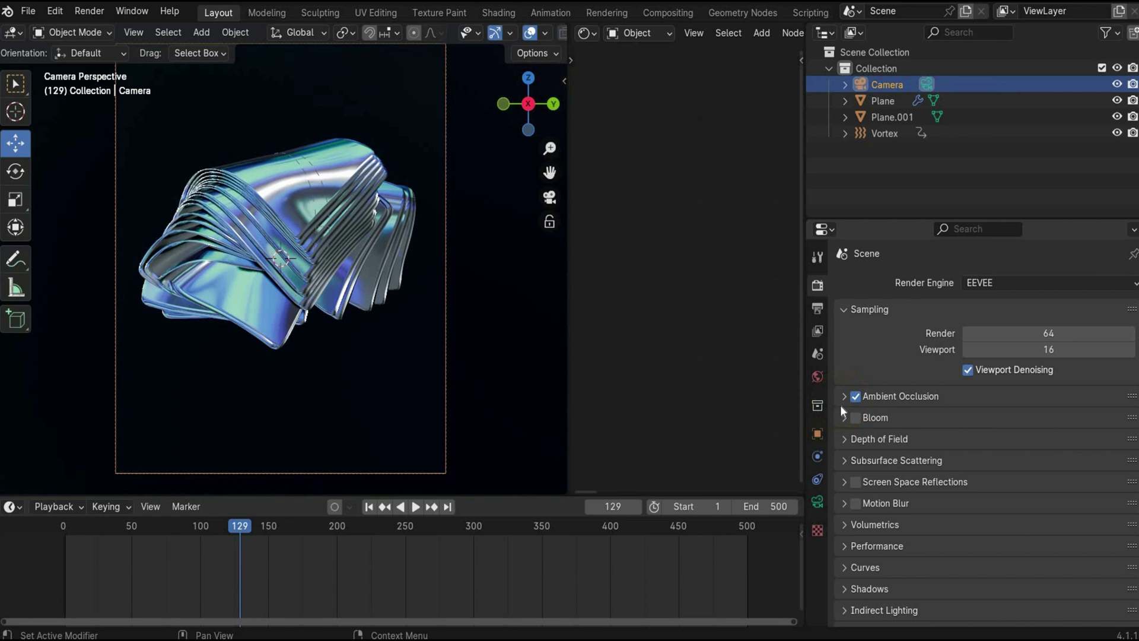
{"action": "left_click", "coordinate": [866, 399]}
{"action": "left_click", "coordinate": [1018, 420]}
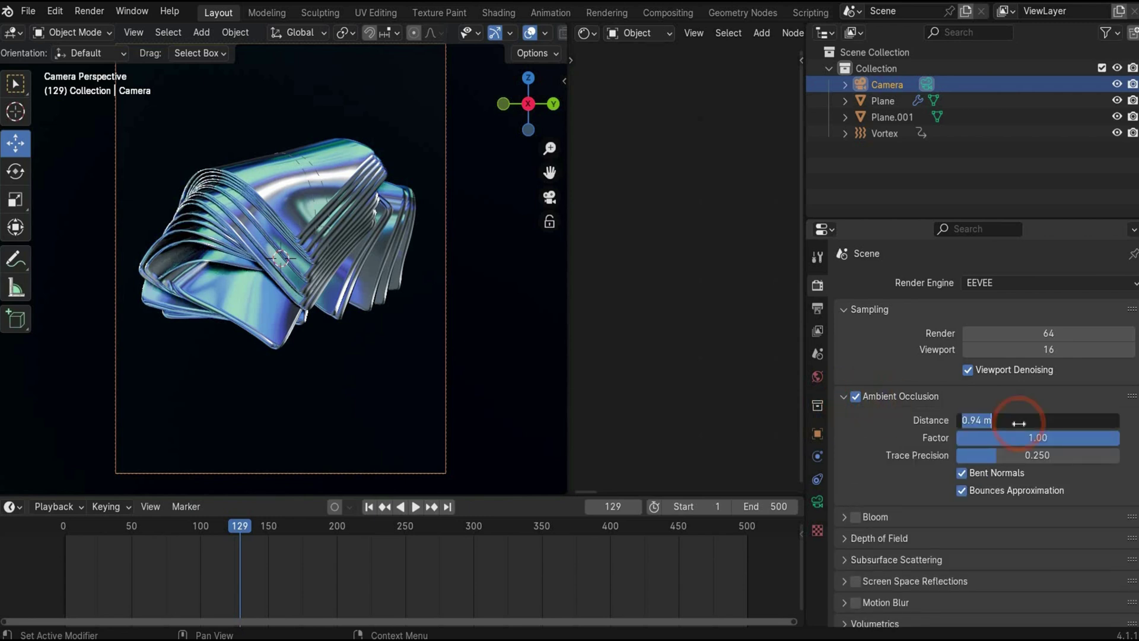
{"action": "type", "text": "1"}
{"action": "key", "text": "Return"}
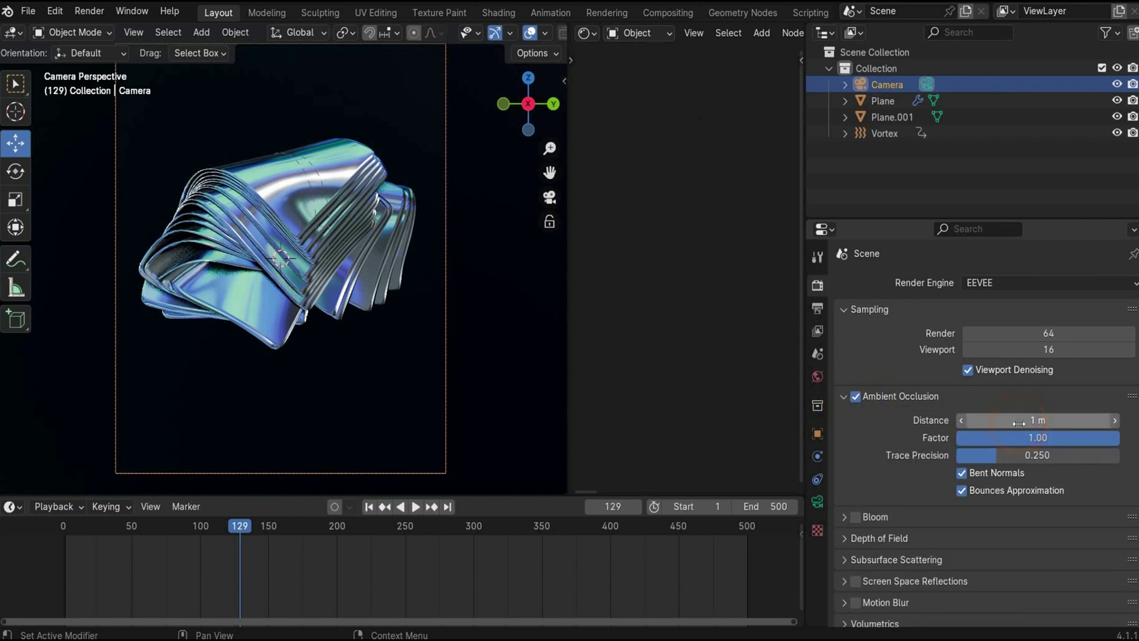
{"action": "left_click", "coordinate": [856, 521]}
{"action": "left_click", "coordinate": [848, 524]}
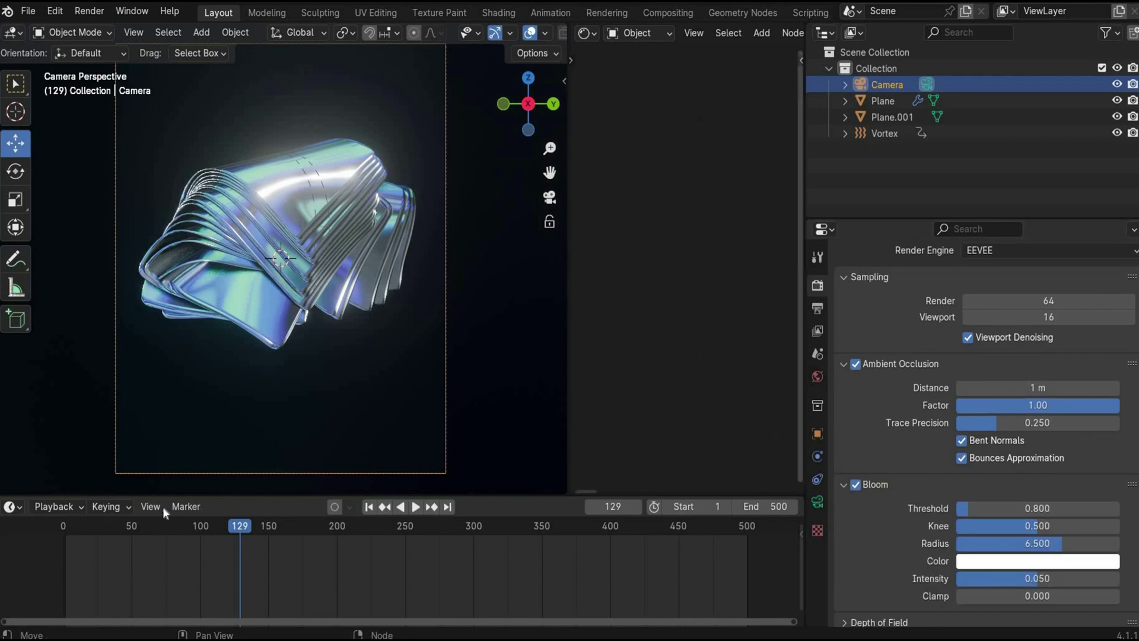
Play the animation from the first frame to review the twisting stack with its new material and bloom.
{"action": "left_click", "coordinate": [370, 507]}
{"action": "key", "text": "space"}
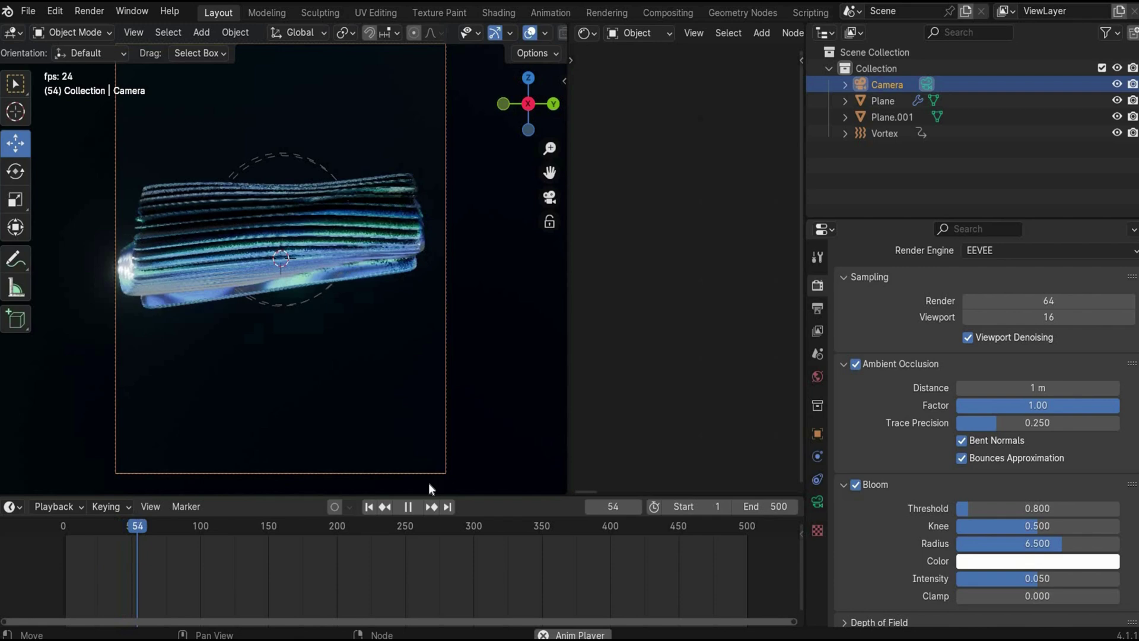
{"action": "left_click", "coordinate": [417, 506]}
{"action": "left_click", "coordinate": [418, 506]}
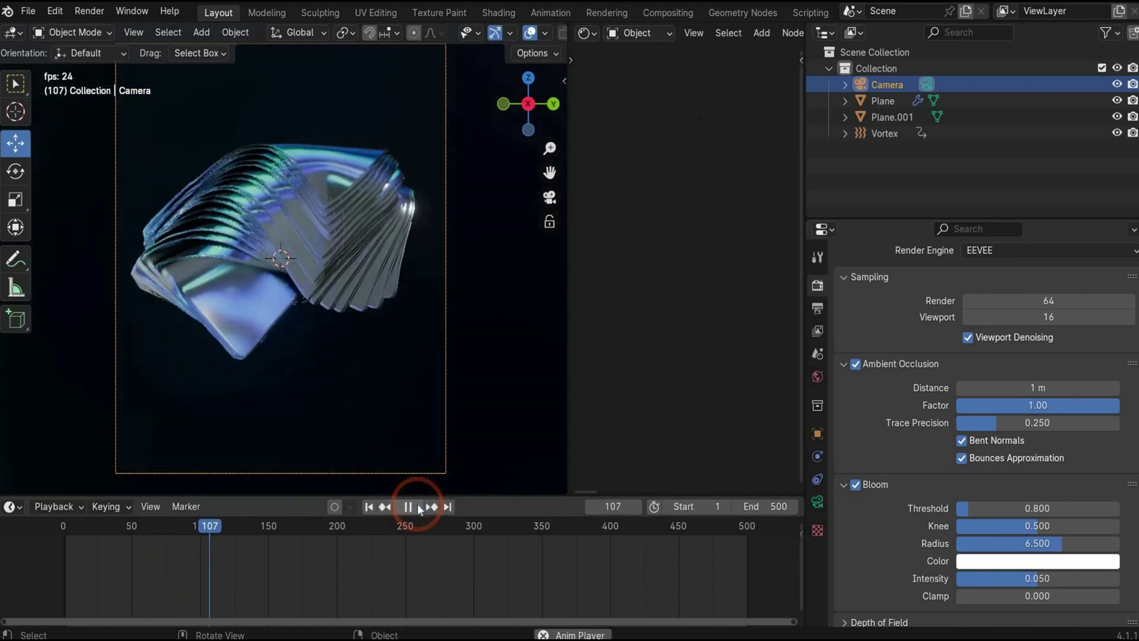